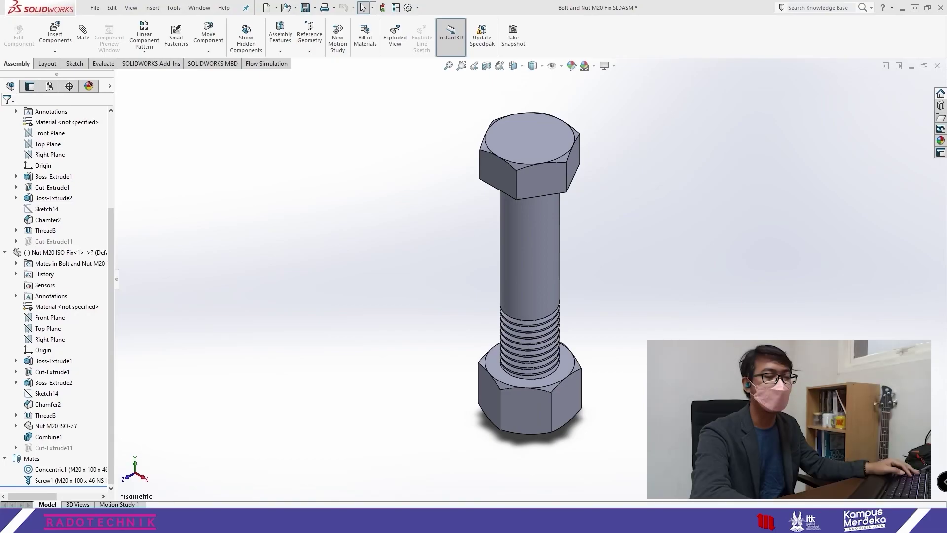
Step: Inspect the bolt and nut assembly by orbiting, zooming, and switching between isometric and front views
{"action": "mouse_move", "coordinate": [594, 274]}
{"action": "middle_mouse_down"}
{"action": "mouse_move", "coordinate": [628, 326]}
{"action": "mouse_move", "coordinate": [631, 313]}
{"action": "middle_mouse_up"}
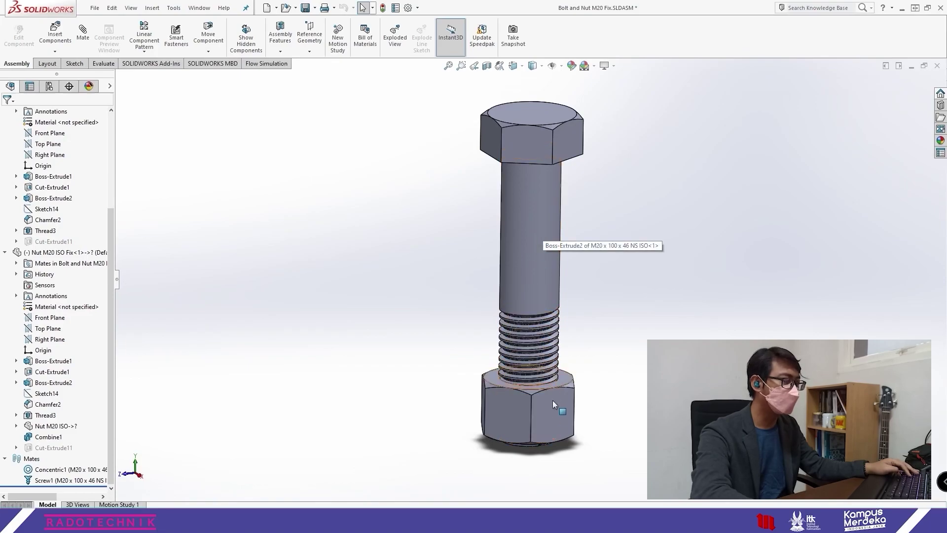
{"action": "mouse_move", "coordinate": [557, 415]}
{"action": "middle_mouse_down"}
{"action": "mouse_move", "coordinate": [601, 381]}
{"action": "mouse_move", "coordinate": [454, 252]}
{"action": "middle_mouse_up"}
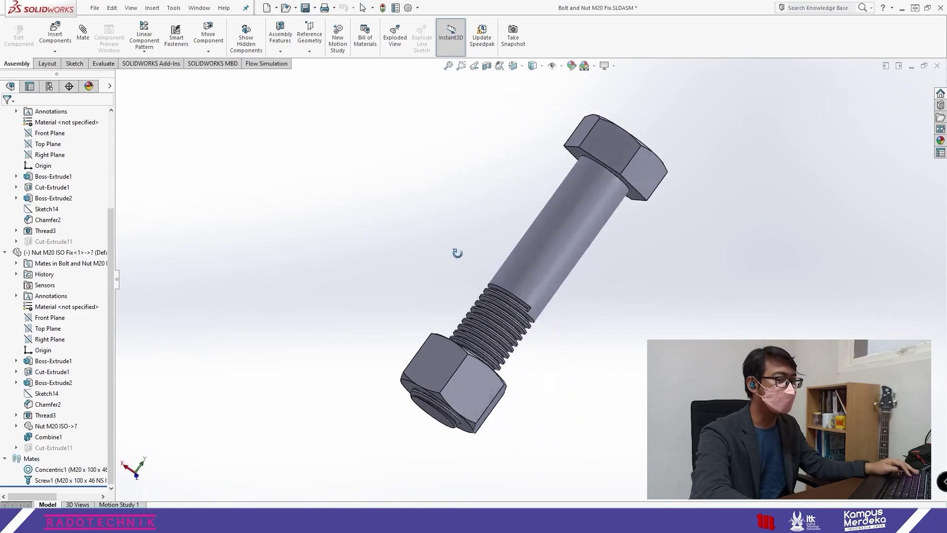
{"action": "key", "text": "ctrl+7"}
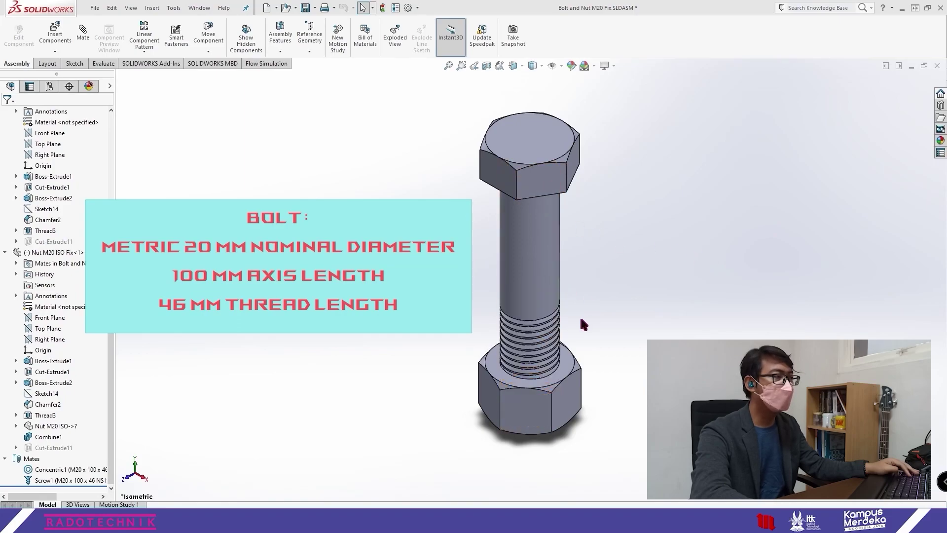
{"action": "key", "text": "ctrl+1"}
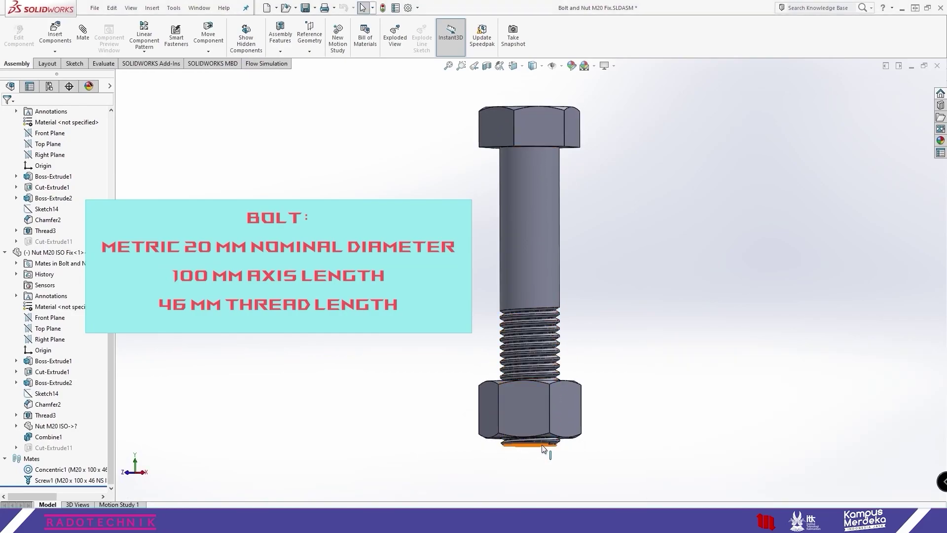
{"action": "middle_click_drag", "start_coordinate": [542, 445], "coordinate": [569, 375]}
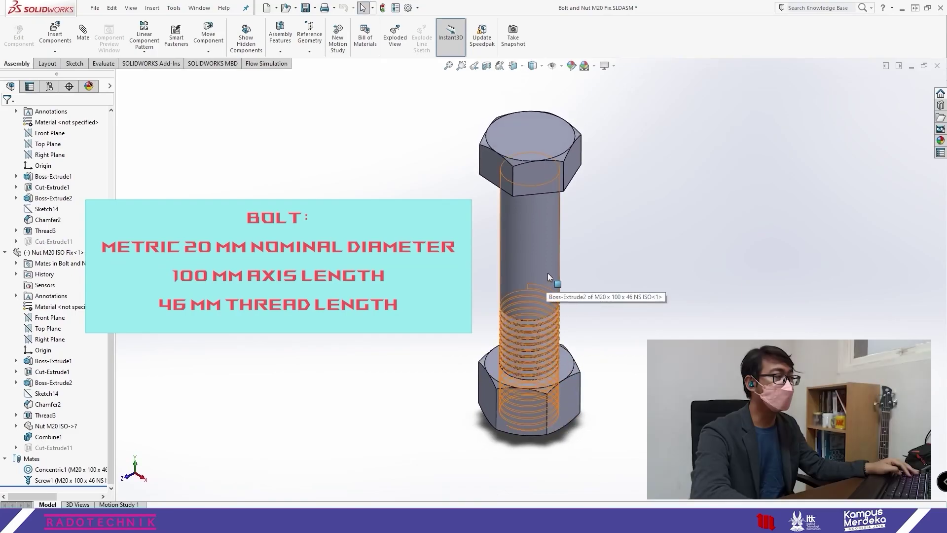
{"action": "left_click", "coordinate": [525, 265]}
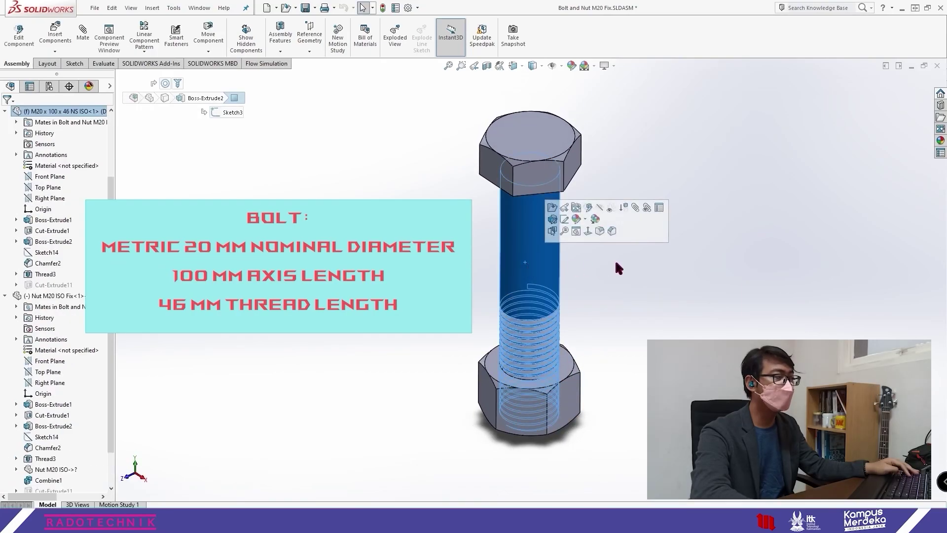
{"action": "left_click", "coordinate": [654, 268]}
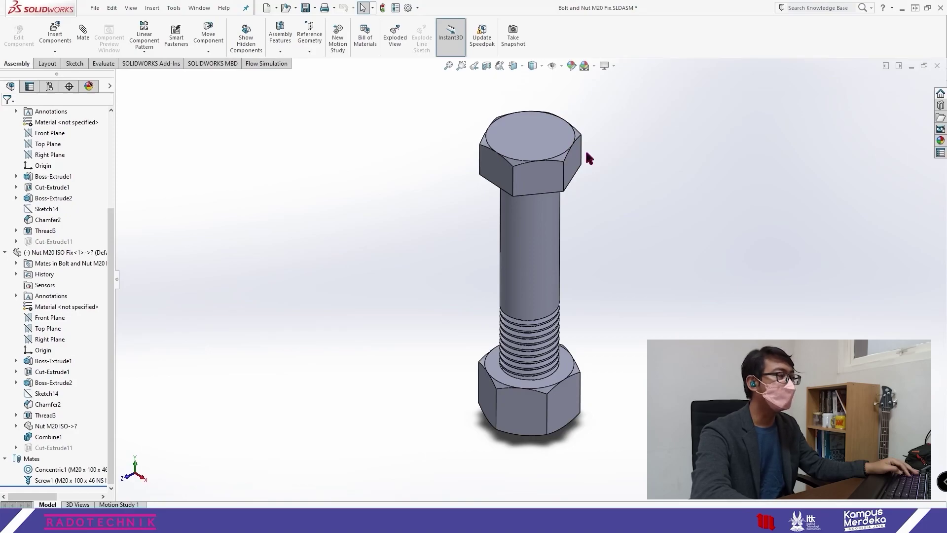
{"action": "scroll", "coordinate": [547, 389], "scroll_direction": "down", "scroll_amount": 2}
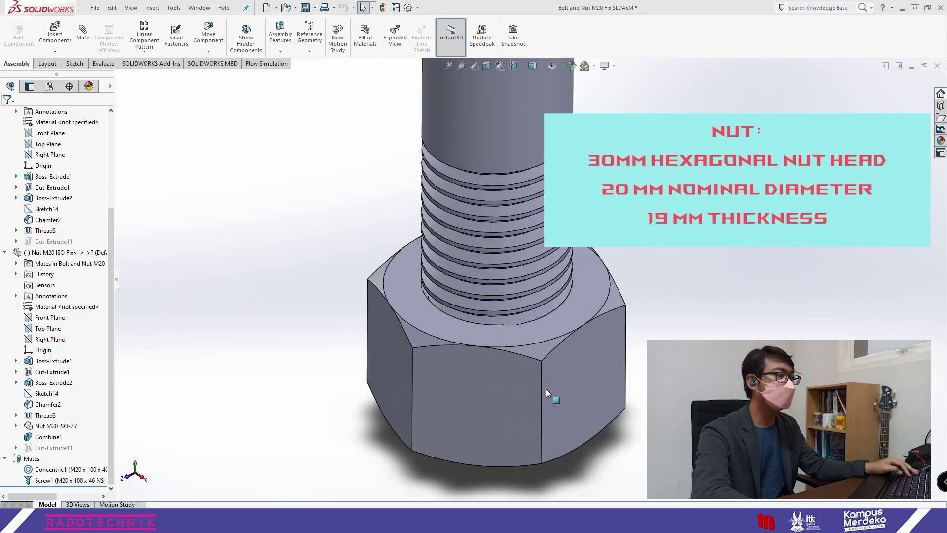
{"action": "mouse_move", "coordinate": [529, 376]}
{"action": "middle_mouse_down"}
{"action": "mouse_move", "coordinate": [527, 299]}
{"action": "mouse_move", "coordinate": [520, 339]}
{"action": "middle_mouse_up"}
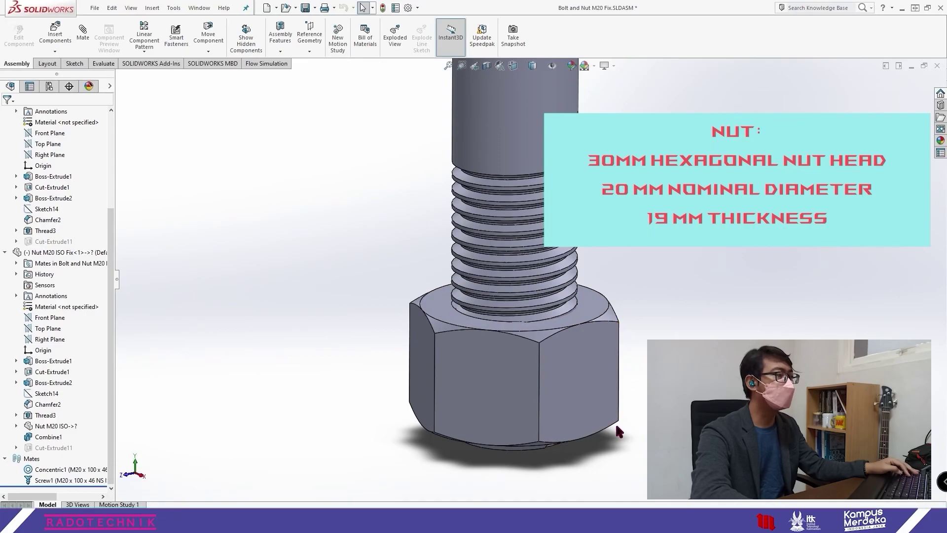
Step: In Motion Study 1, set an isometric view and play the nut-along-bolt animation
{"action": "left_click", "coordinate": [119, 504]}
{"action": "key", "text": "space"}
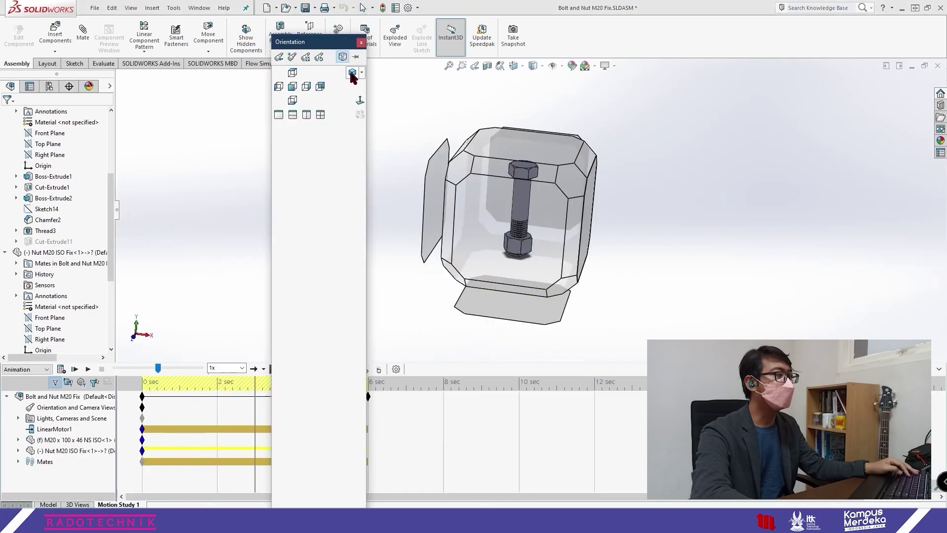
{"action": "left_click", "coordinate": [348, 72]}
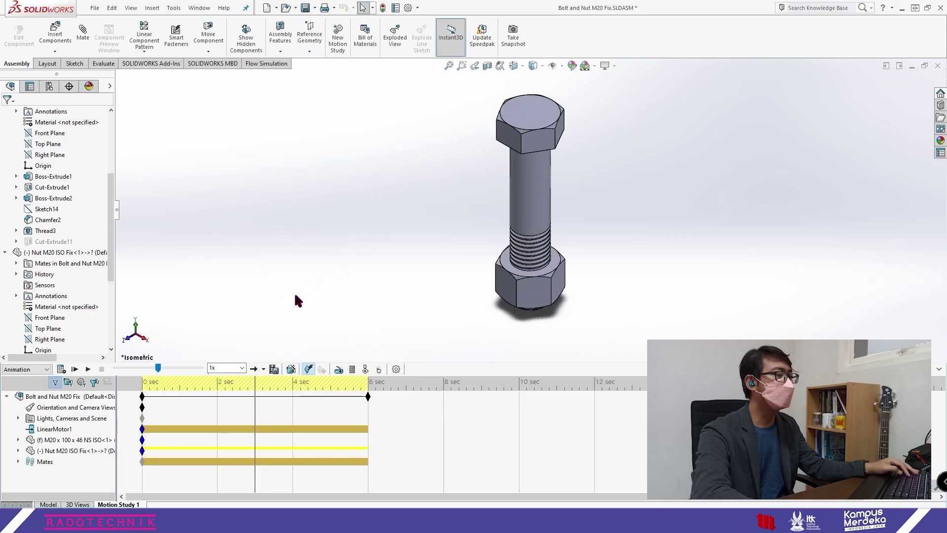
{"action": "left_click", "coordinate": [88, 370]}
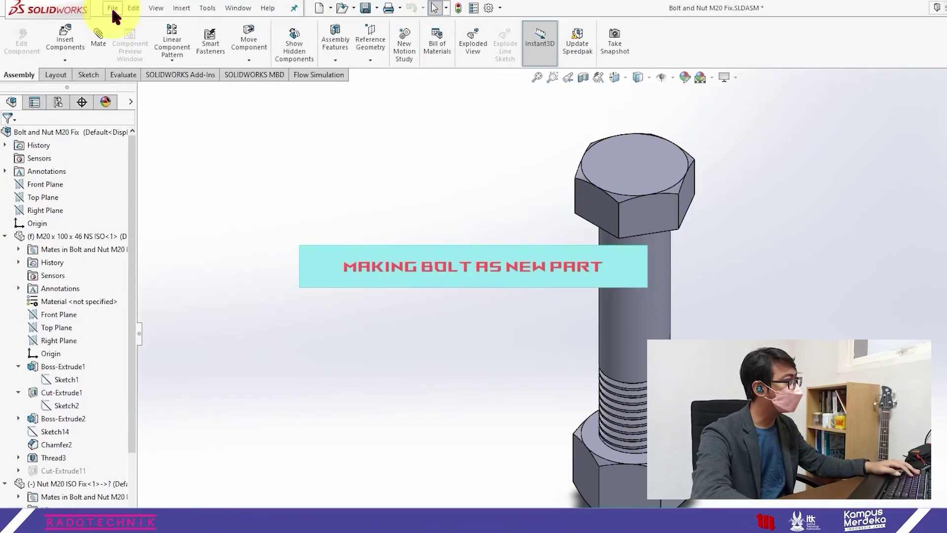
Step: Create a new blank part document, Part3, via File > New
{"action": "left_click", "coordinate": [112, 8]}
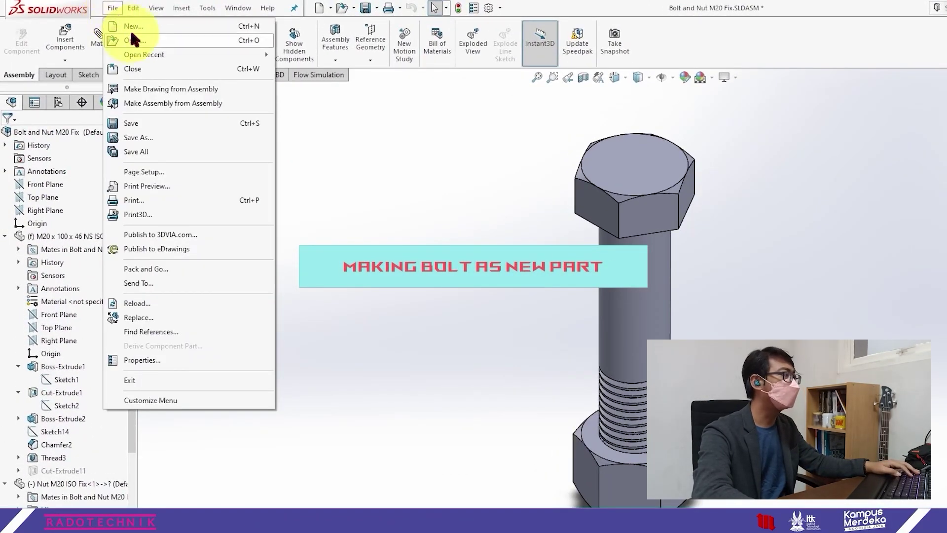
{"action": "left_click", "coordinate": [143, 27]}
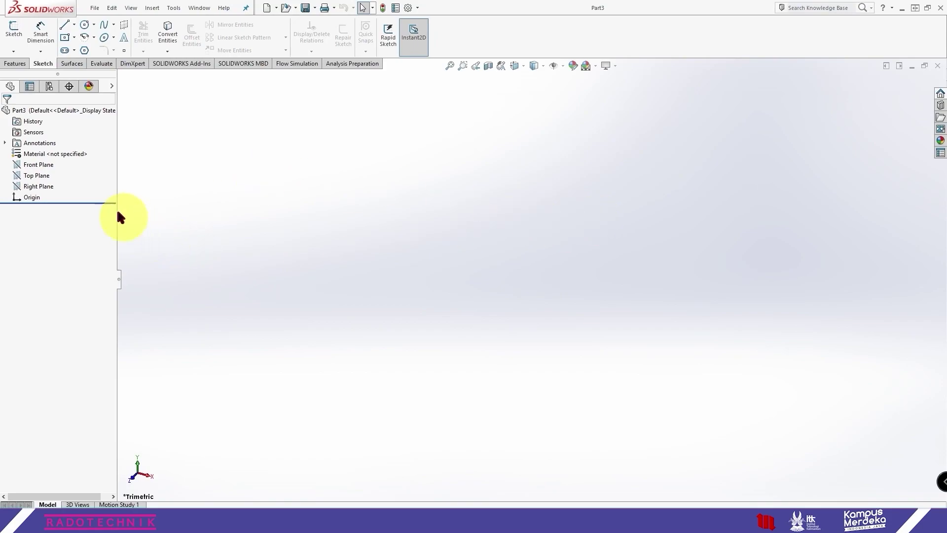
Step: On the Top Plane, sketch a 6-sided polygon centred on the origin
{"action": "left_click", "coordinate": [37, 176]}
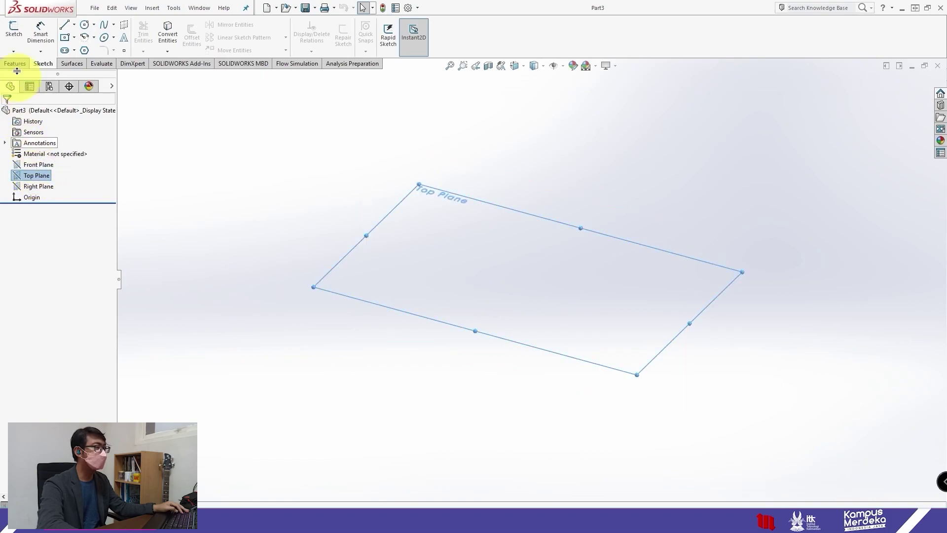
{"action": "left_click", "coordinate": [17, 42]}
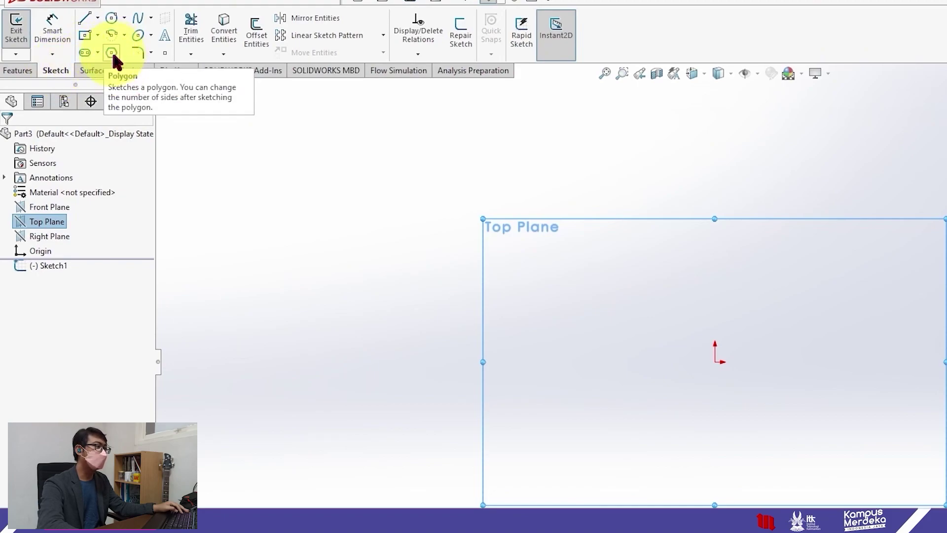
{"action": "left_click", "coordinate": [112, 53]}
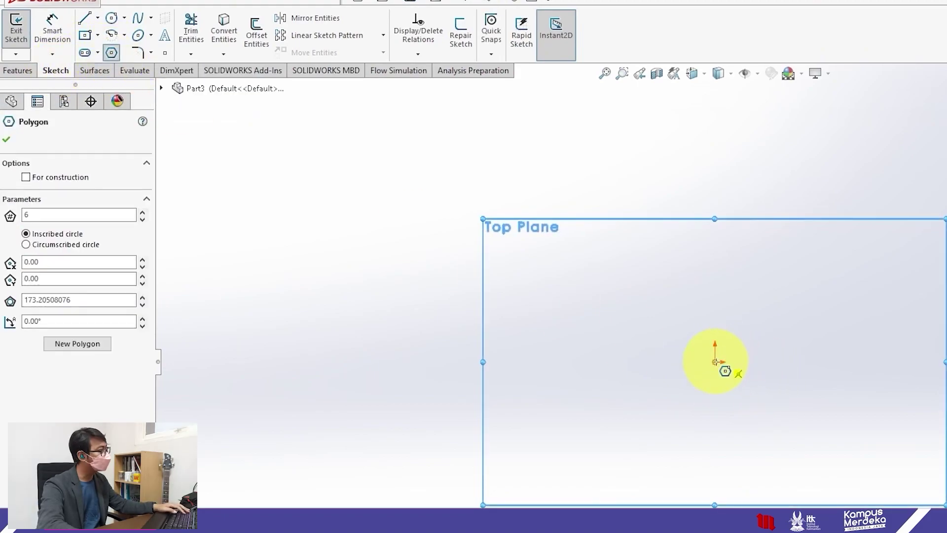
{"action": "left_click", "coordinate": [56, 218]}
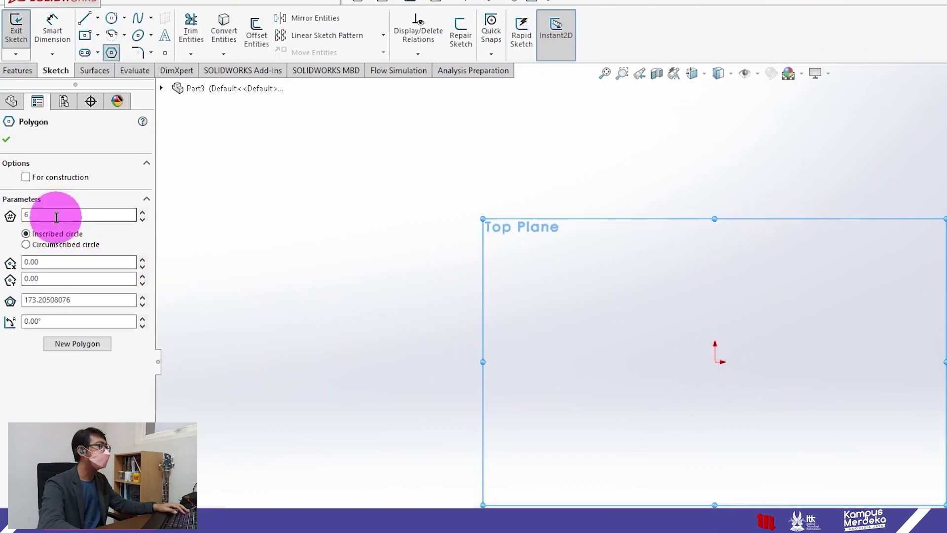
{"action": "double_click", "coordinate": [56, 218]}
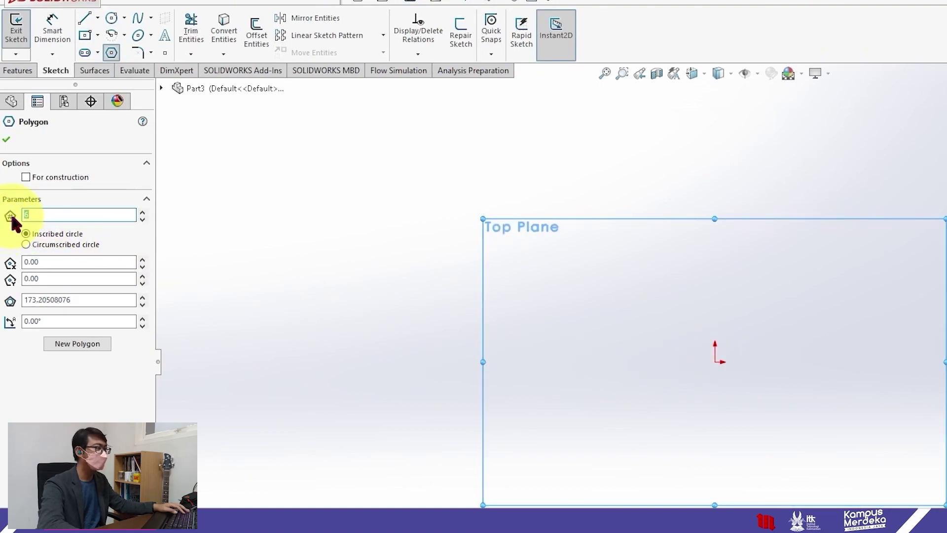
{"action": "double_click", "coordinate": [40, 212]}
{"action": "type", "text": "6"}
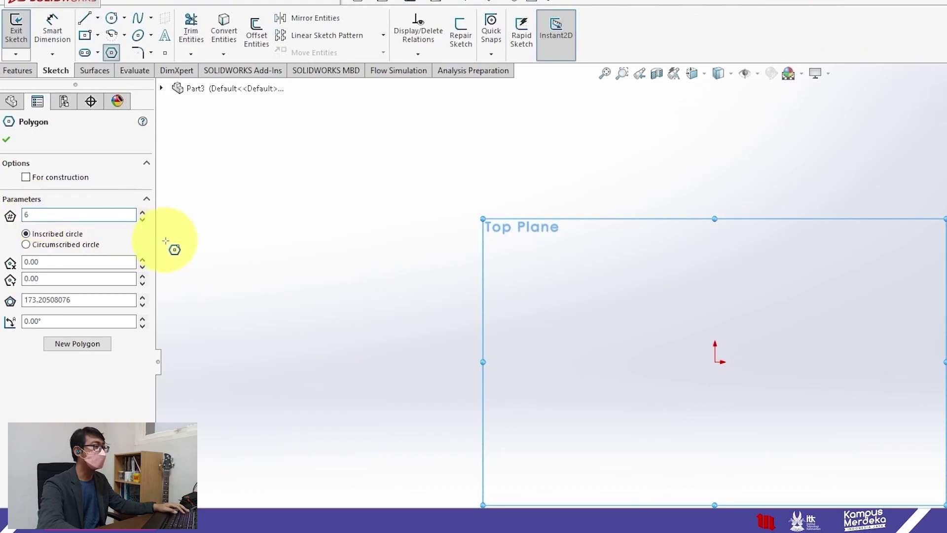
{"action": "left_click", "coordinate": [715, 362]}
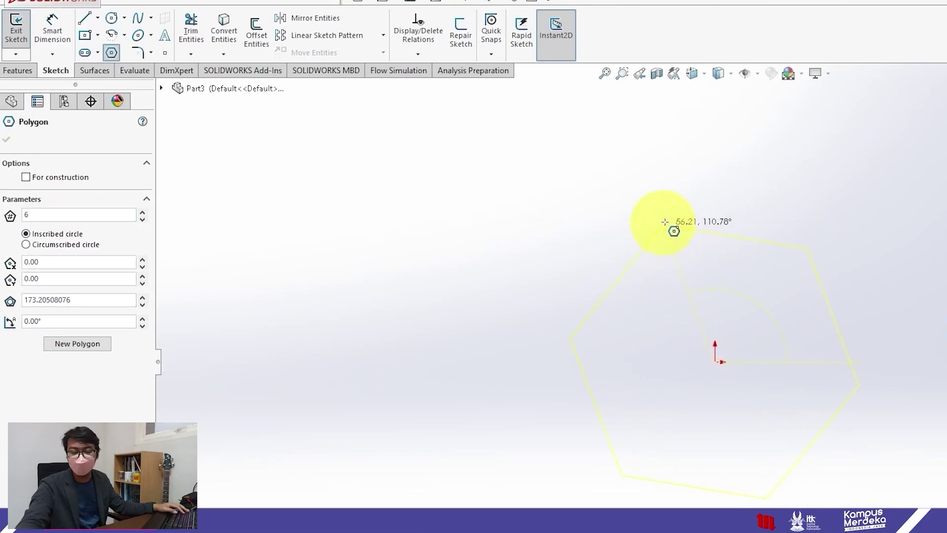
{"action": "left_click_drag", "start_coordinate": [666, 186], "coordinate": [639, 173]}
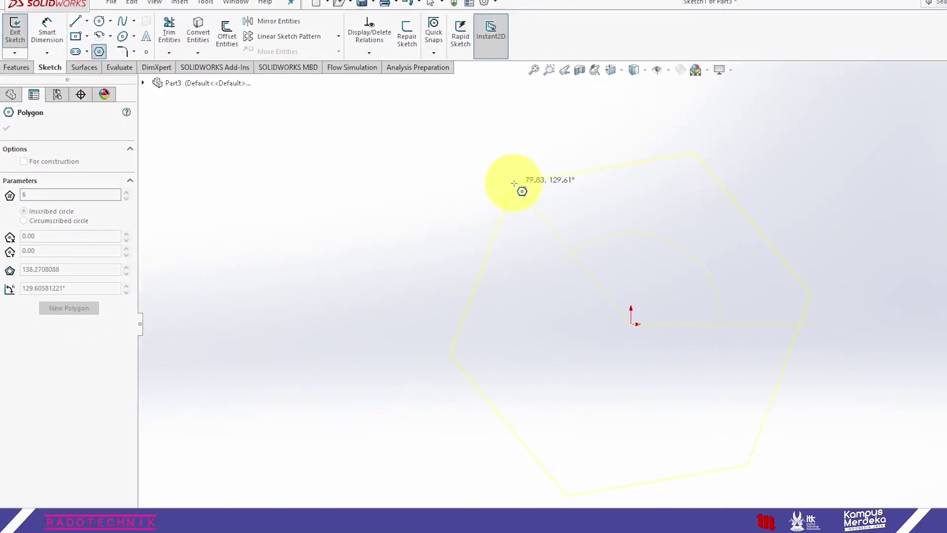
{"action": "left_click", "coordinate": [435, 200]}
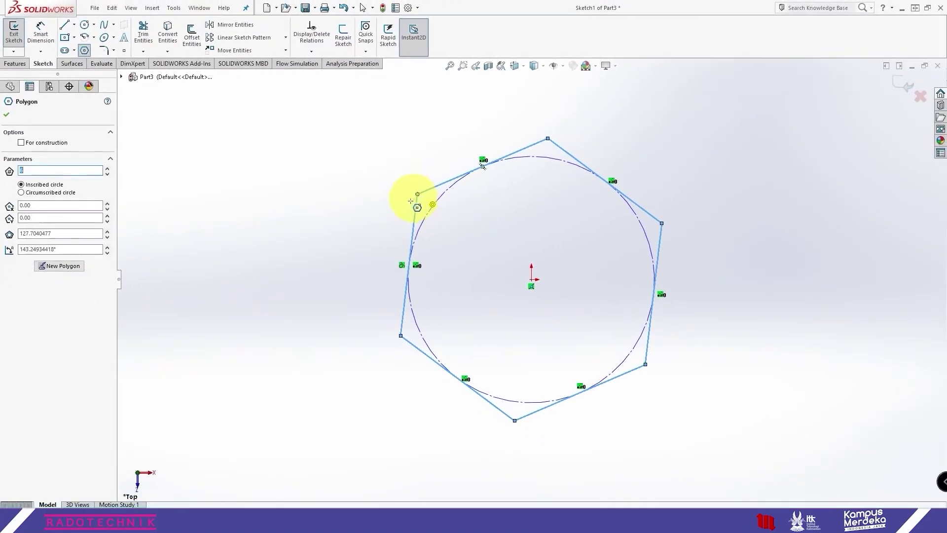
Step: Give the hexagon's top edge a Horizontal relation so the hexagon sits level
{"action": "left_click", "coordinate": [7, 119]}
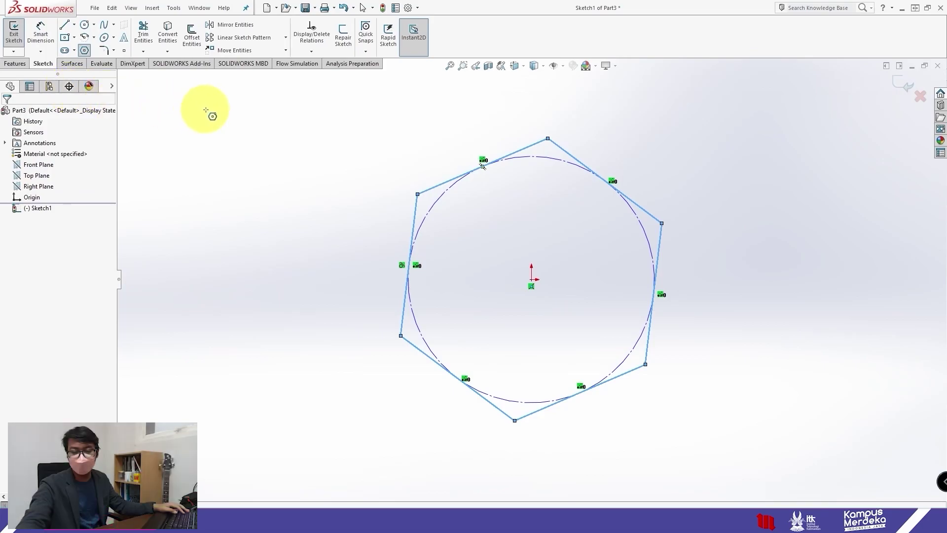
{"action": "left_click", "coordinate": [84, 50]}
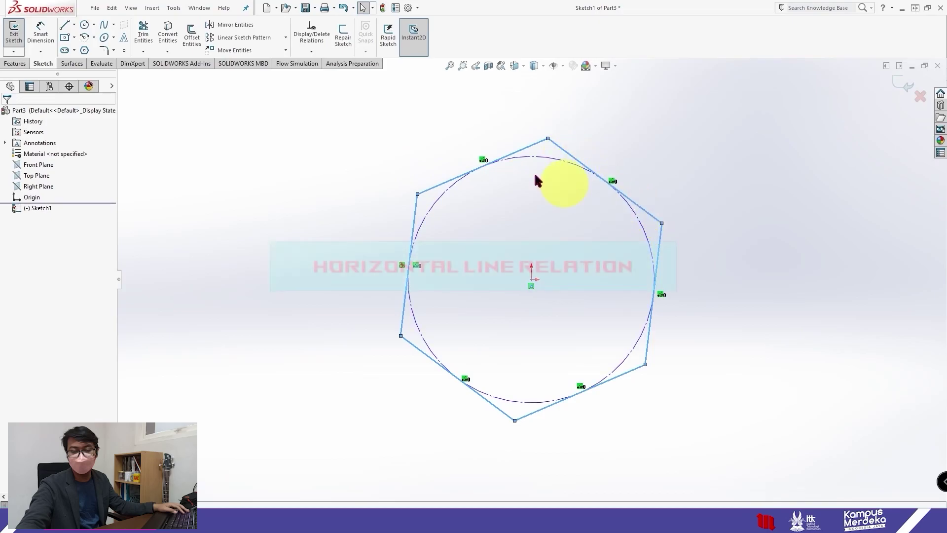
{"action": "double_click", "coordinate": [444, 182]}
{"action": "left_click", "coordinate": [398, 148]}
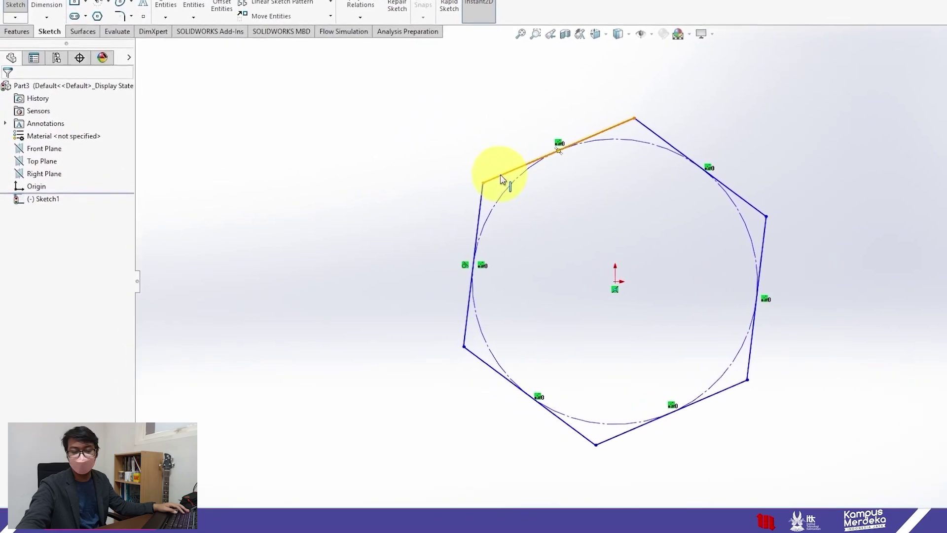
{"action": "left_click", "coordinate": [503, 179]}
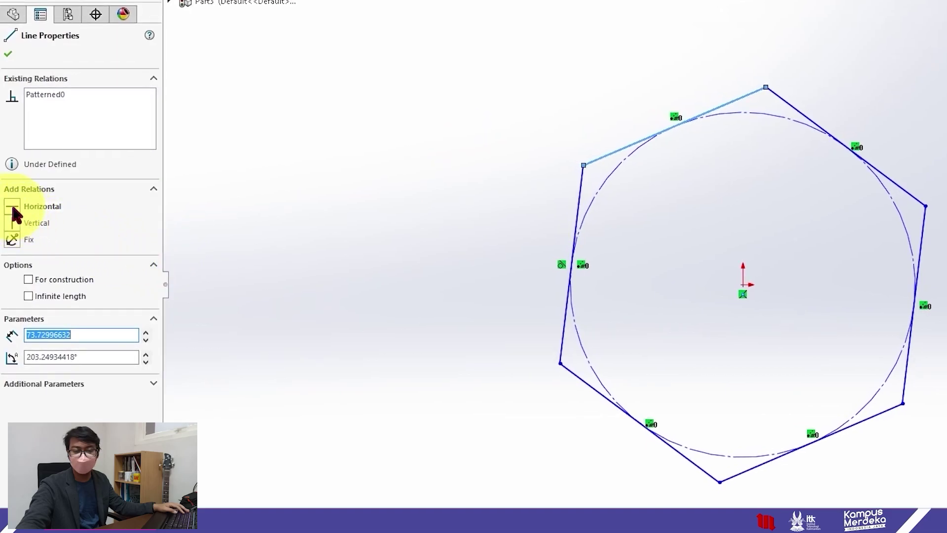
{"action": "left_click", "coordinate": [12, 206]}
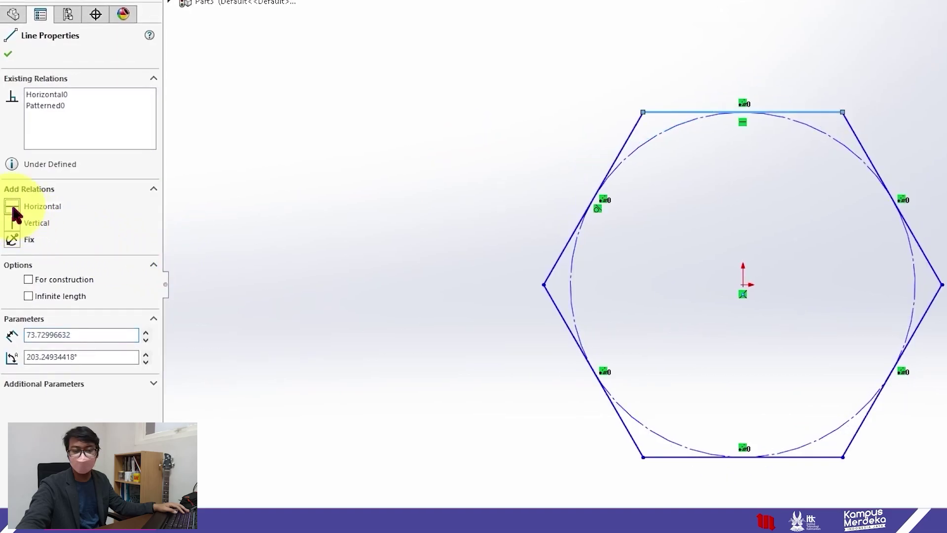
{"action": "left_click", "coordinate": [10, 54]}
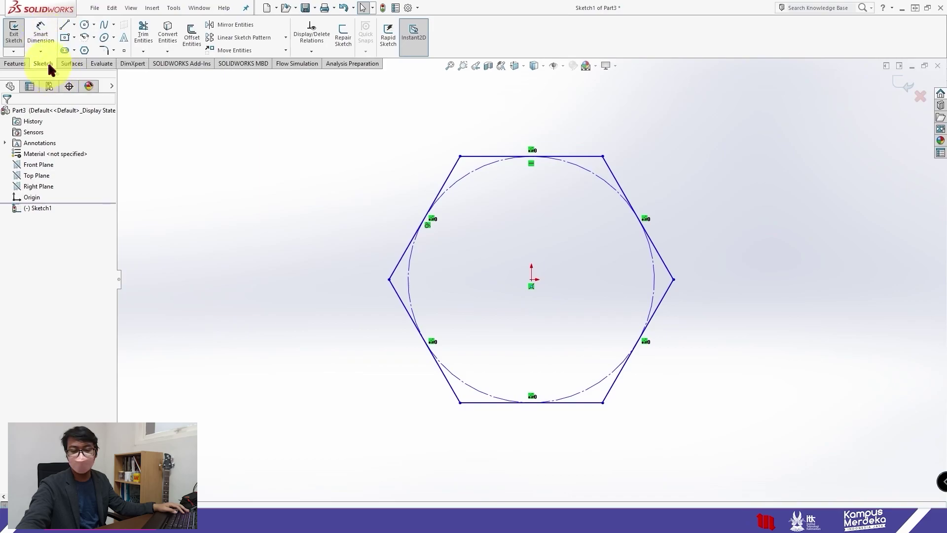
Step: Dimension the hexagon's top-to-bottom flats distance as 30 mm
{"action": "left_click", "coordinate": [42, 31]}
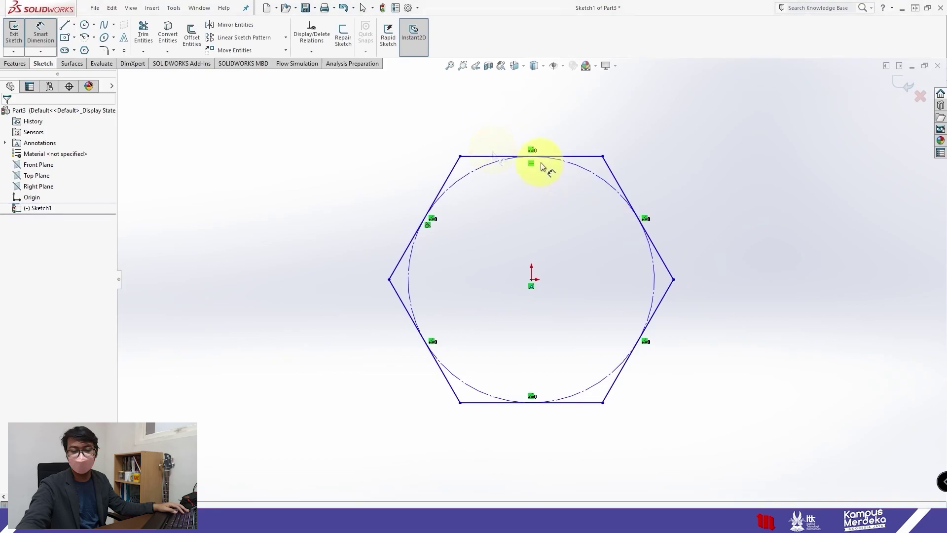
{"action": "left_click", "coordinate": [560, 156]}
{"action": "left_click", "coordinate": [567, 402]}
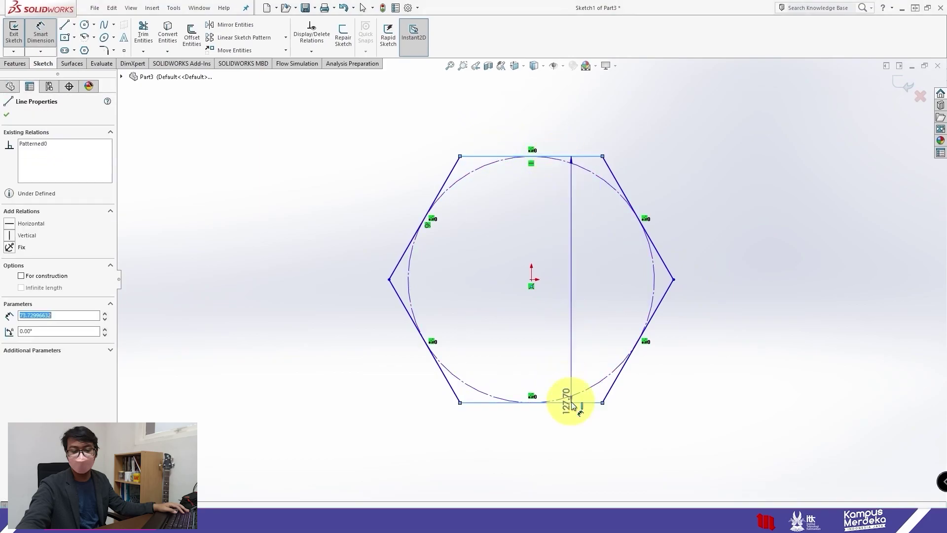
{"action": "left_click", "coordinate": [729, 273]}
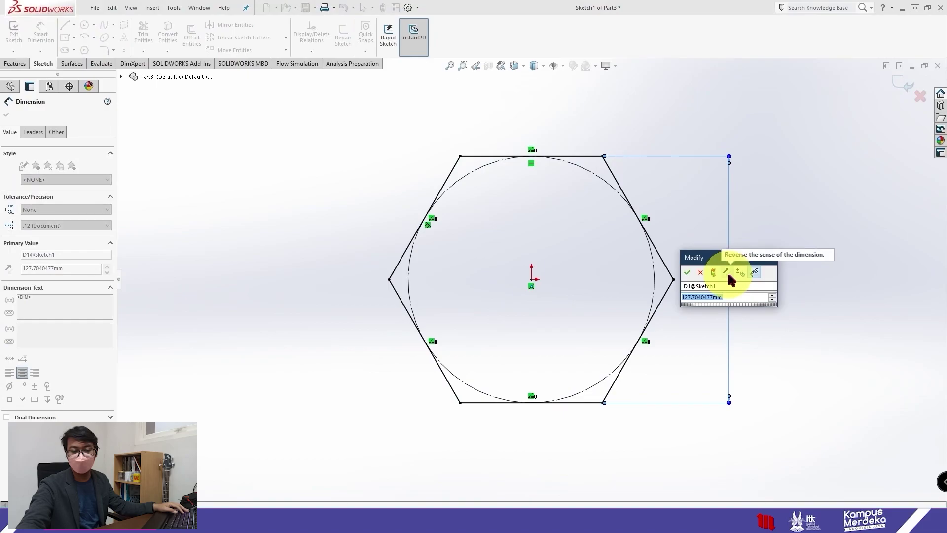
{"action": "type", "text": "30"}
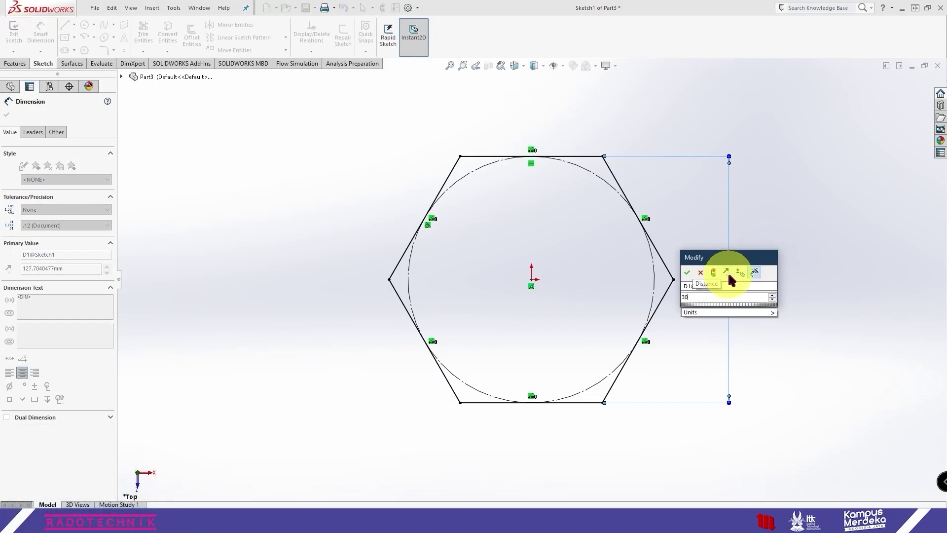
{"action": "type", "text": ".00mm"}
{"action": "key", "text": "Return"}
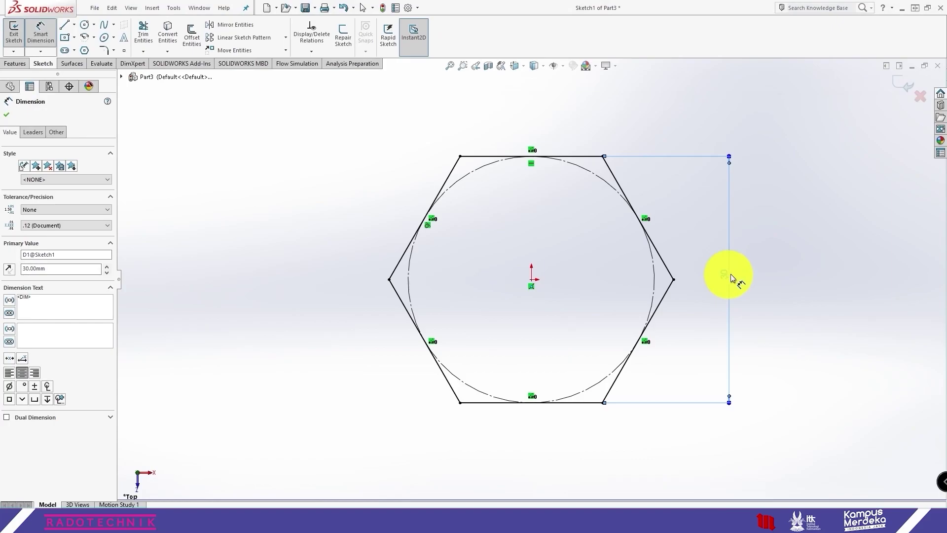
{"action": "left_click", "coordinate": [6, 115]}
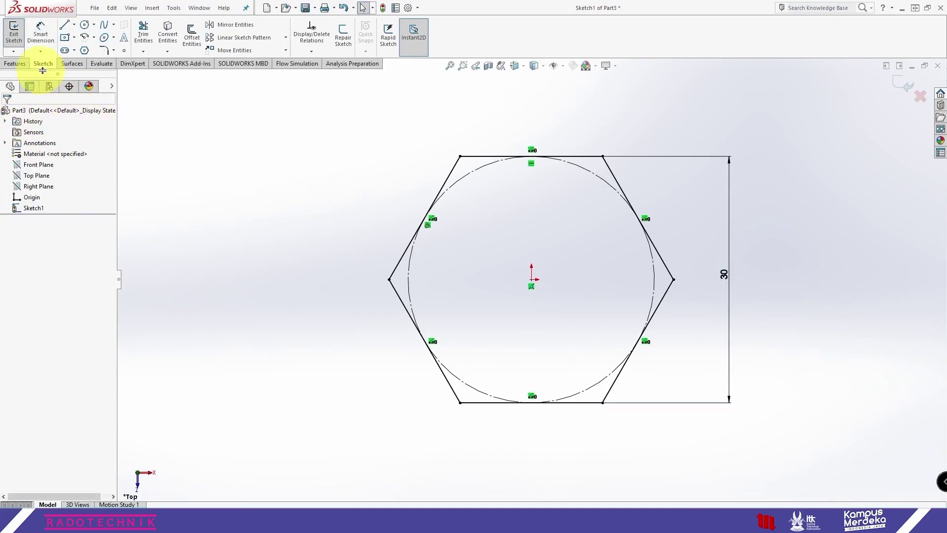
Step: Extrude the hexagon Mid Plane to a 13.4 mm thick solid, Boss-Extrude1
{"action": "left_click", "coordinate": [16, 64]}
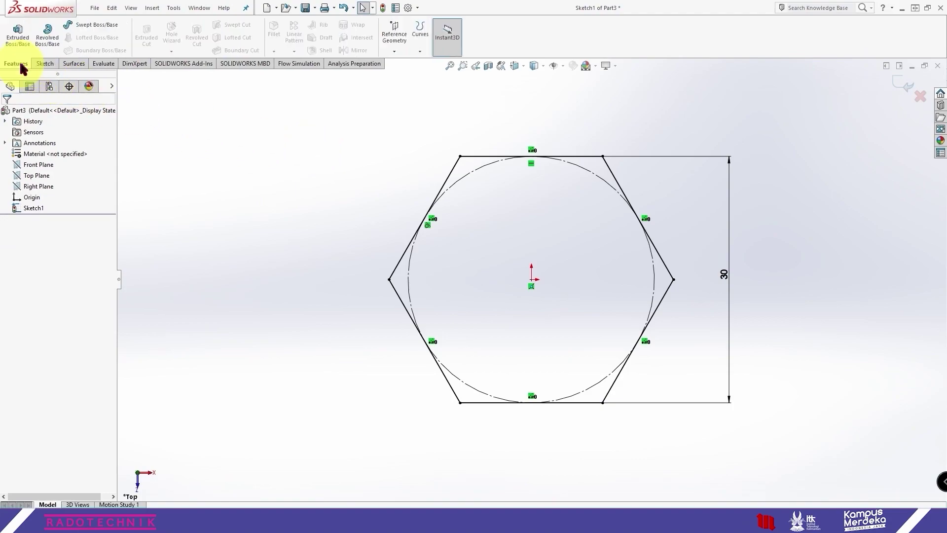
{"action": "left_click", "coordinate": [20, 37]}
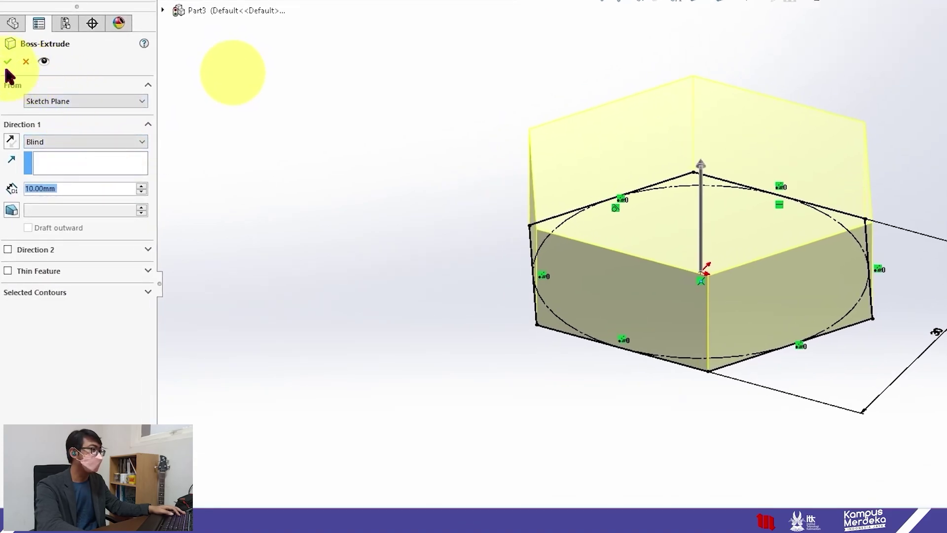
{"action": "left_click", "coordinate": [83, 141]}
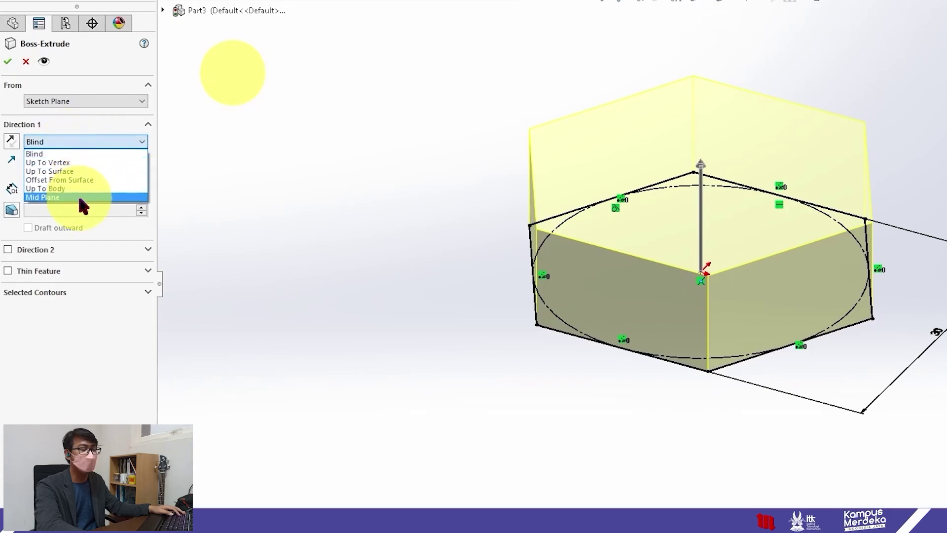
{"action": "left_click", "coordinate": [82, 194]}
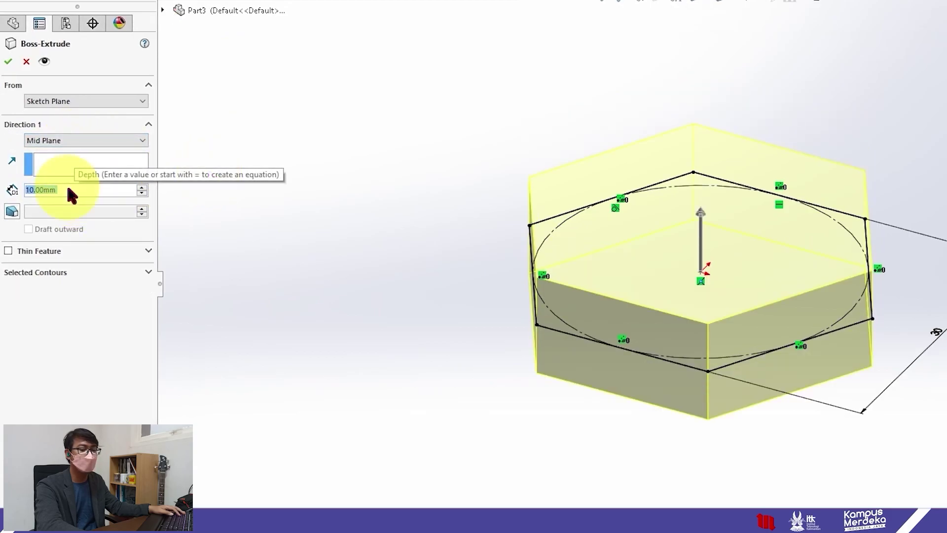
{"action": "type", "text": "13"}
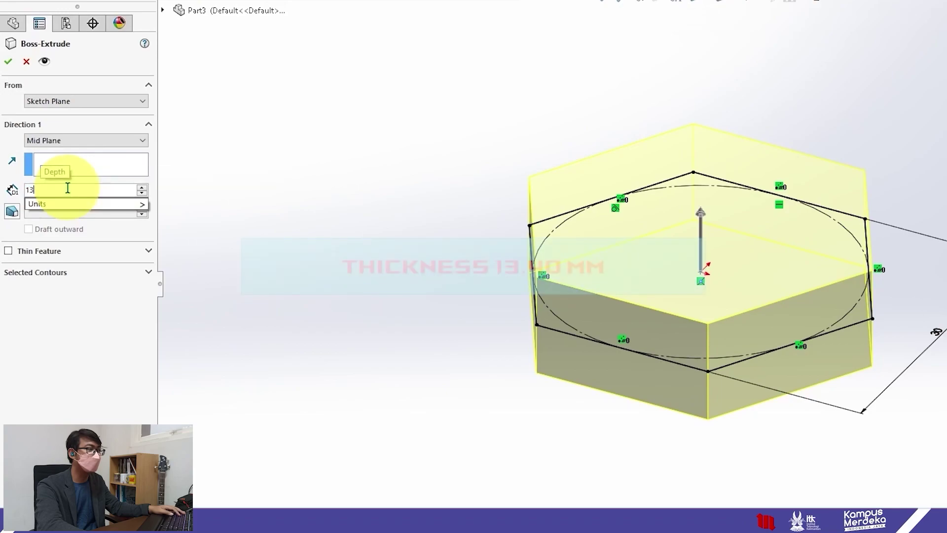
{"action": "type", "text": ".4"}
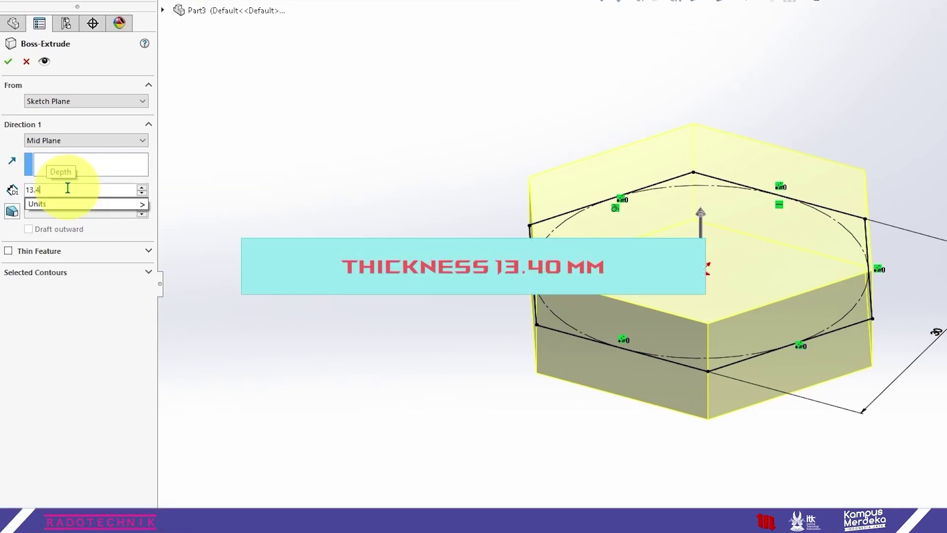
{"action": "type", "text": "mm"}
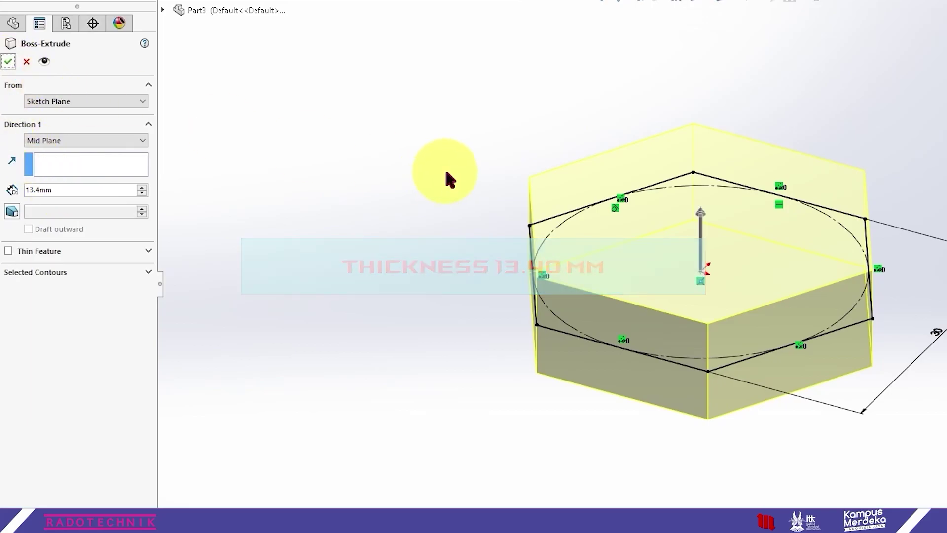
{"action": "key", "text": "Return"}
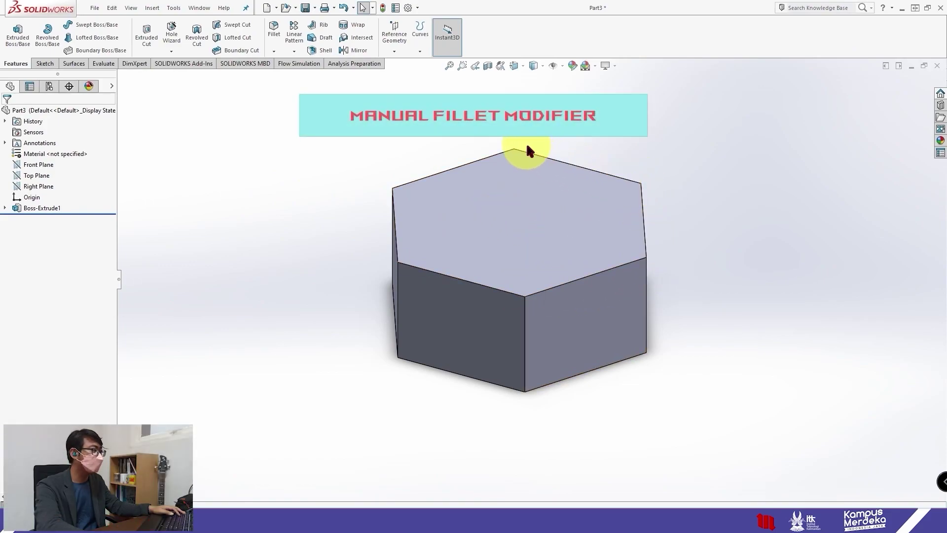
Step: On the nut's top face, sketch a circle centred on the origin
{"action": "left_click", "coordinate": [45, 63]}
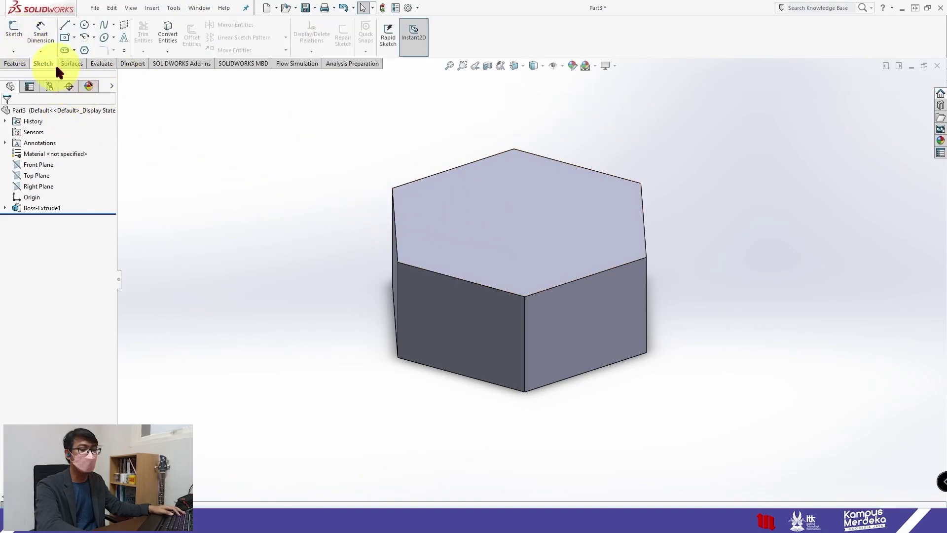
{"action": "left_click", "coordinate": [513, 212]}
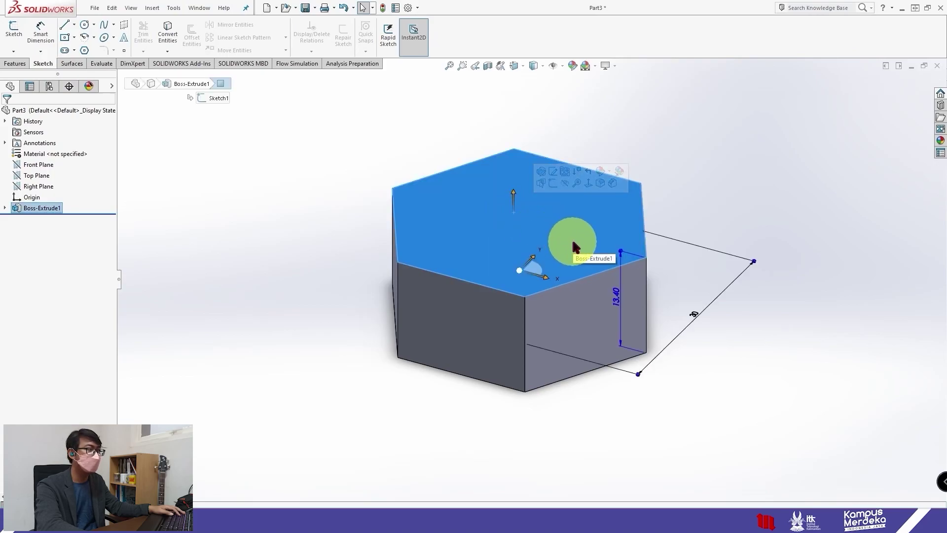
{"action": "left_click", "coordinate": [14, 29]}
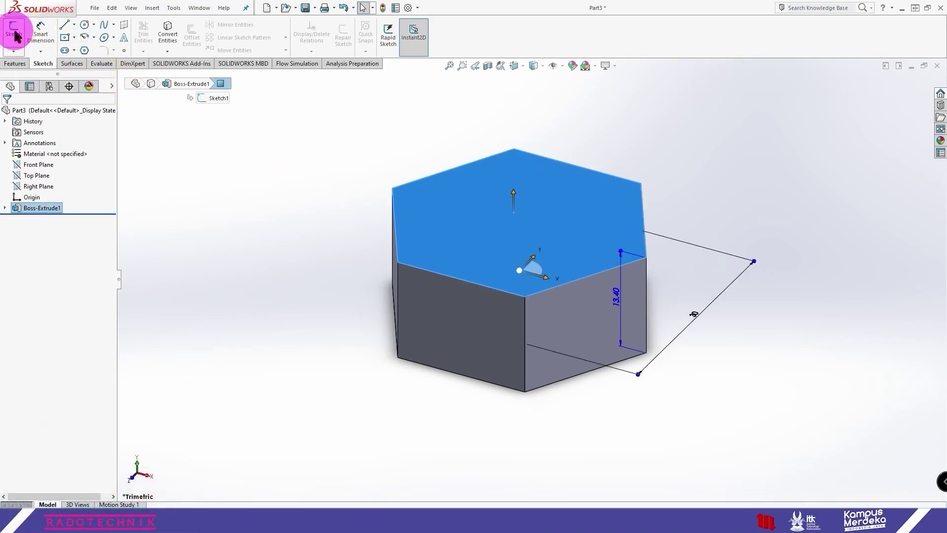
{"action": "left_click", "coordinate": [85, 24]}
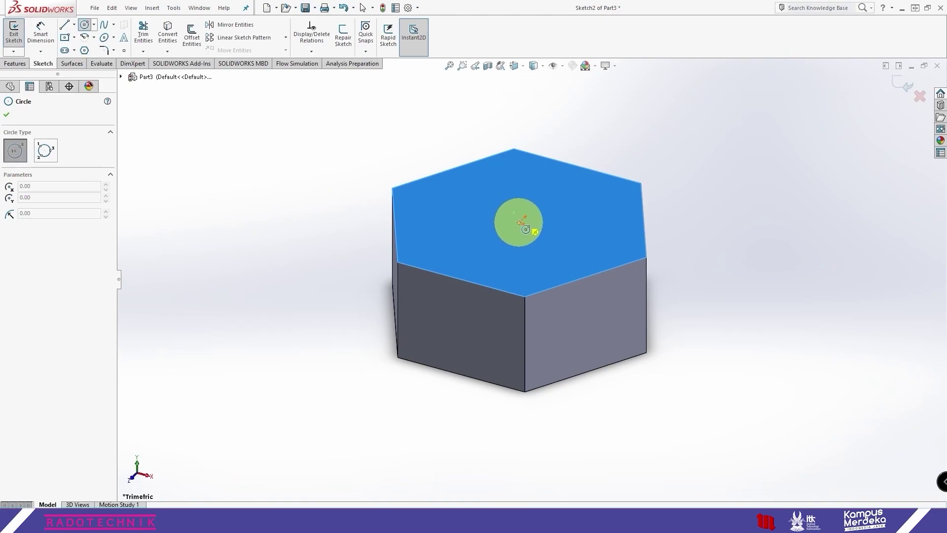
{"action": "left_click", "coordinate": [520, 223]}
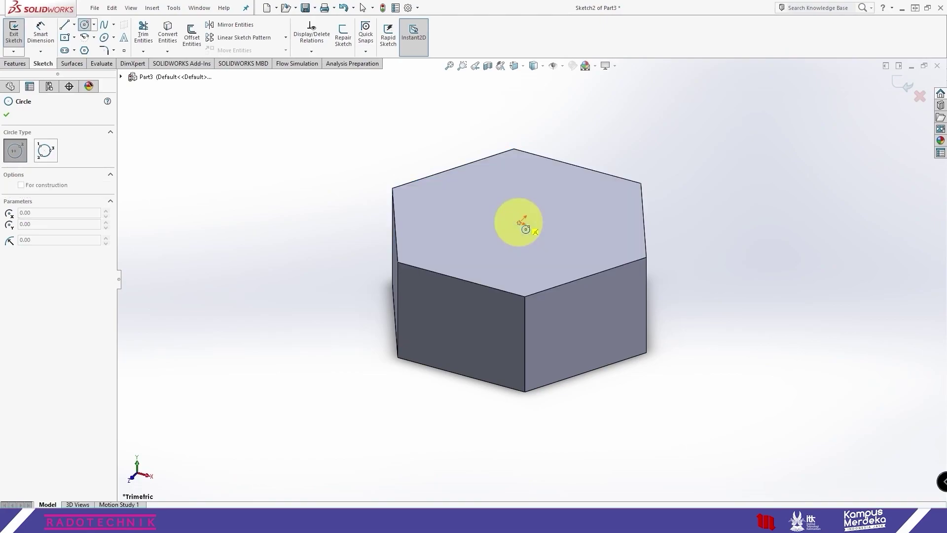
{"action": "left_click", "coordinate": [590, 275]}
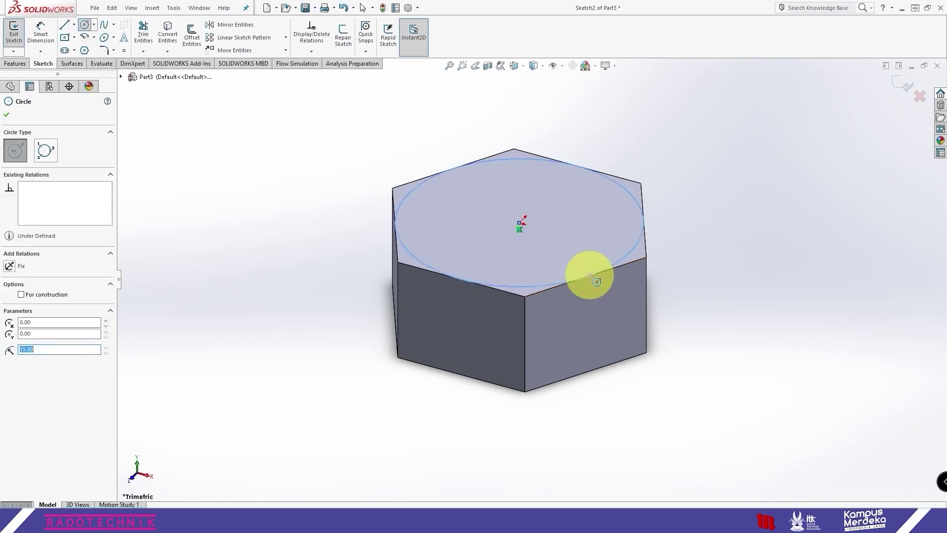
{"action": "left_click", "coordinate": [6, 116]}
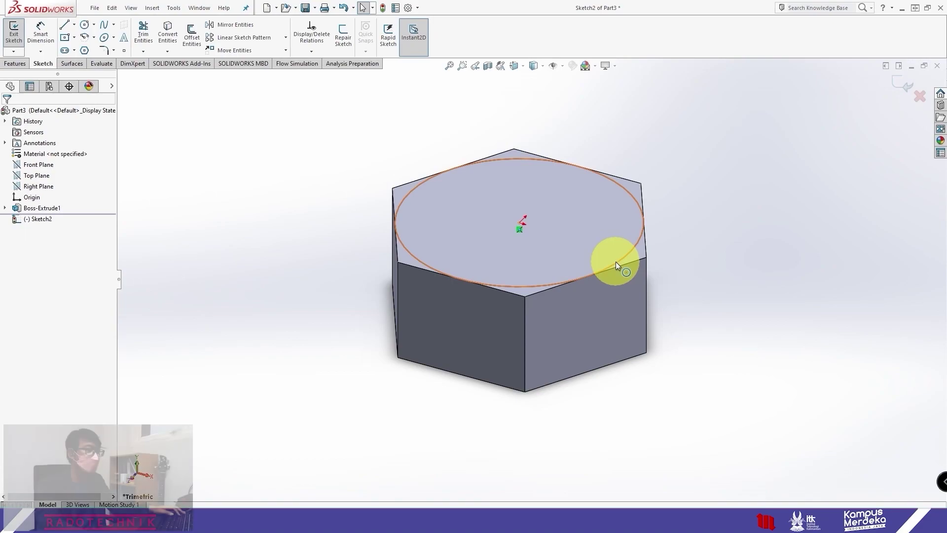
Step: Make the circle tangent to a hexagon edge so the sketch is fully defined
{"action": "left_click", "coordinate": [616, 262]}
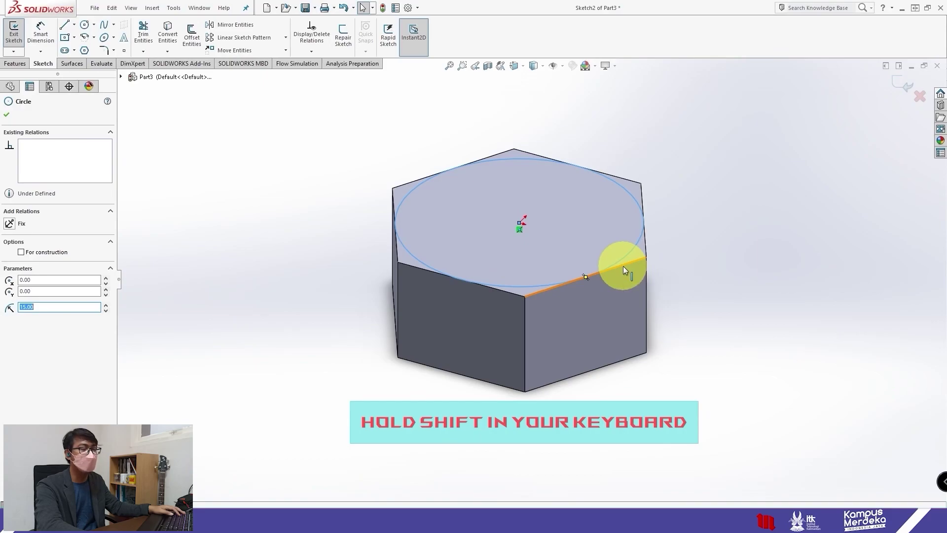
{"action": "left_click", "coordinate": [623, 265], "text": "shift"}
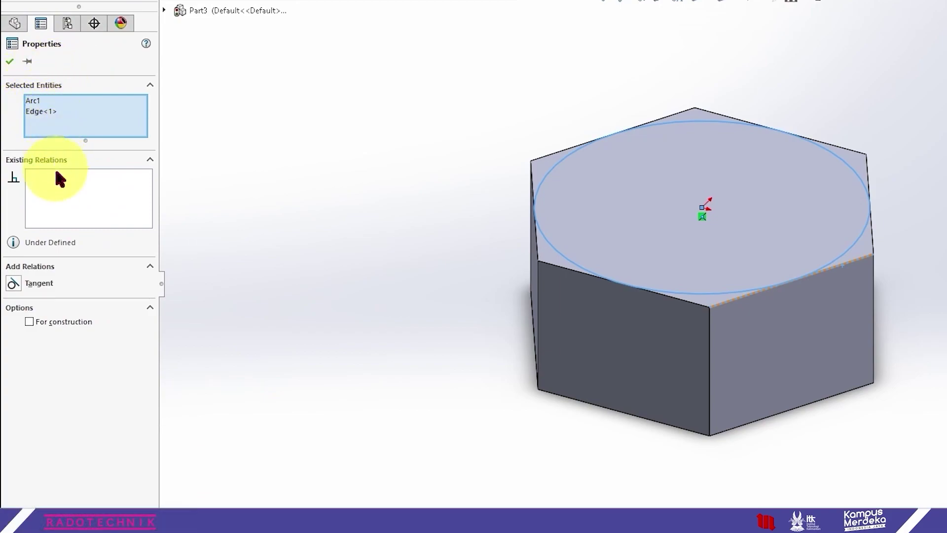
{"action": "left_click", "coordinate": [85, 193]}
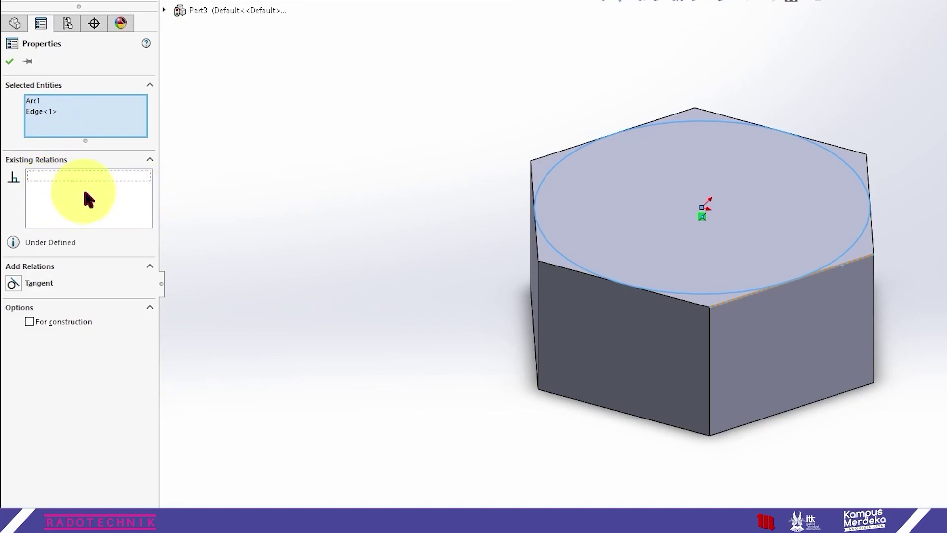
{"action": "left_click", "coordinate": [13, 283]}
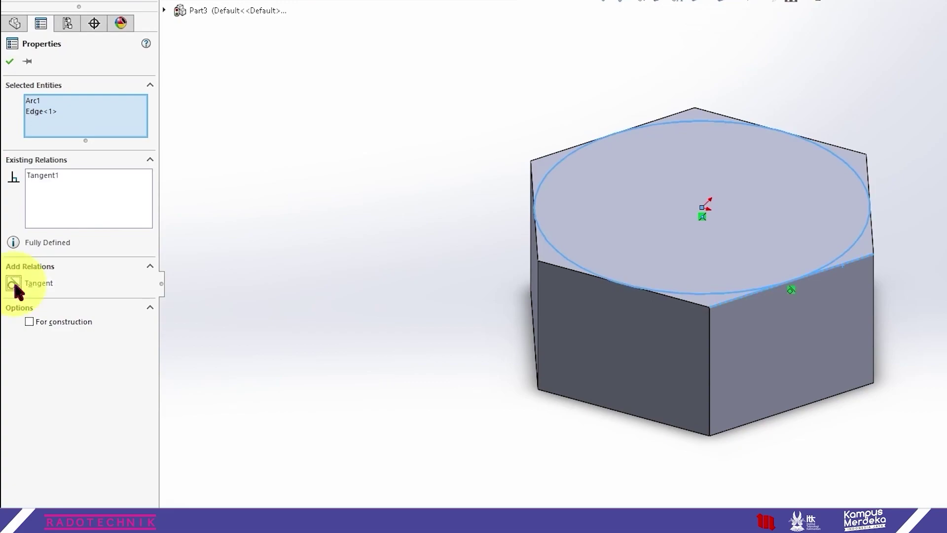
{"action": "left_click", "coordinate": [9, 61]}
{"action": "left_click", "coordinate": [342, 159]}
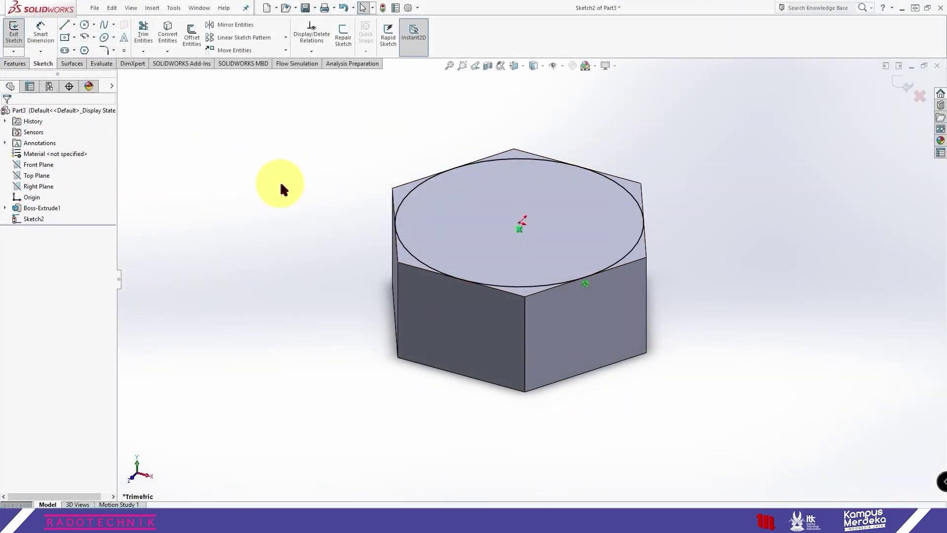
Step: Start a 13.40 mm Blind Cut-Extrude from the circle sketch with Flip side to cut
{"action": "left_click", "coordinate": [18, 65]}
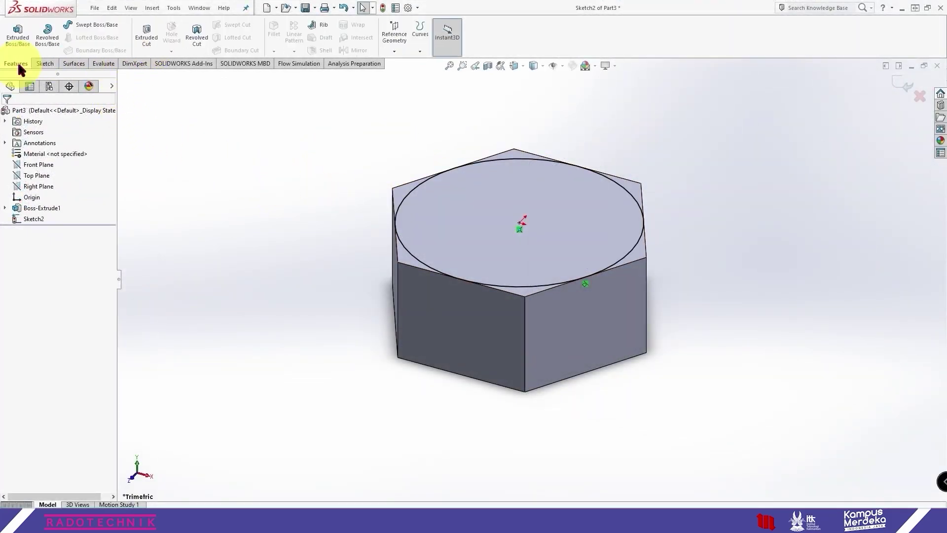
{"action": "left_click", "coordinate": [152, 44]}
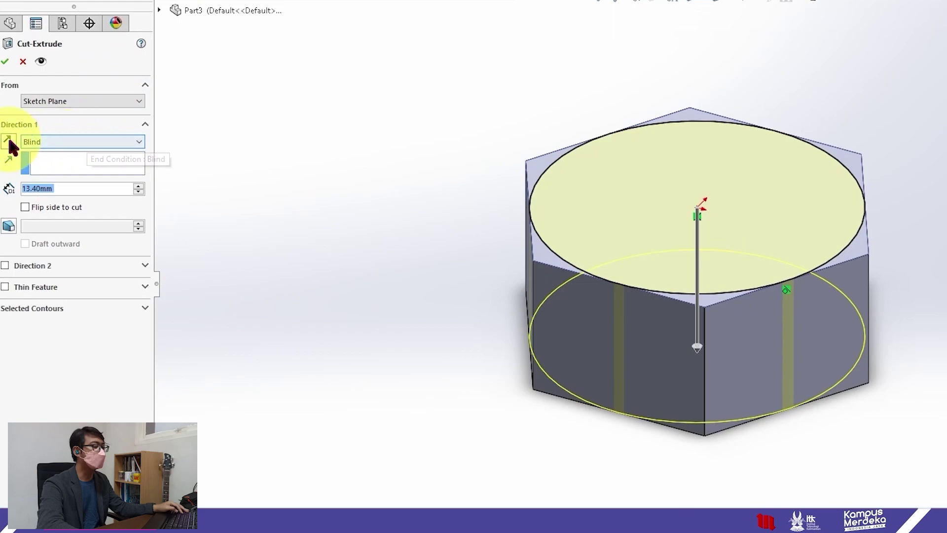
{"action": "left_click", "coordinate": [57, 141]}
{"action": "left_click", "coordinate": [67, 140]}
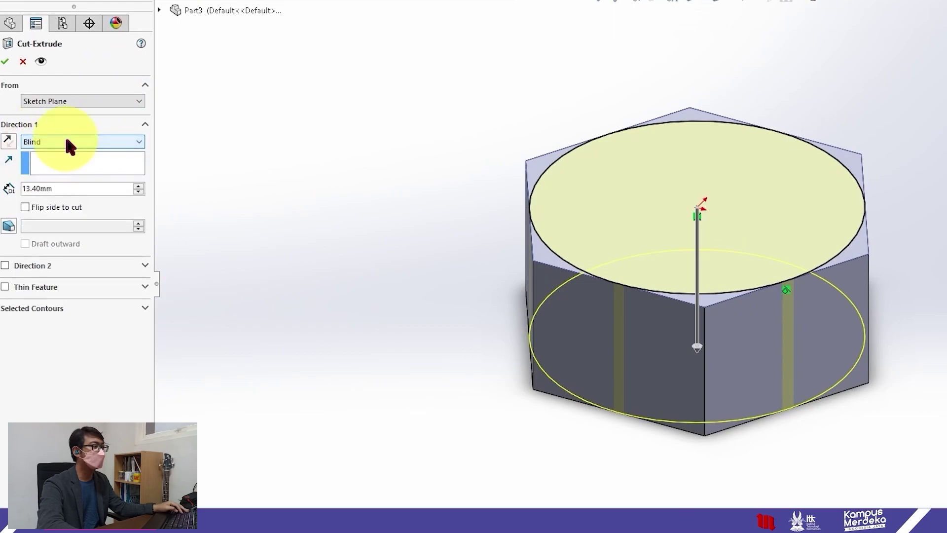
{"action": "left_click", "coordinate": [60, 189]}
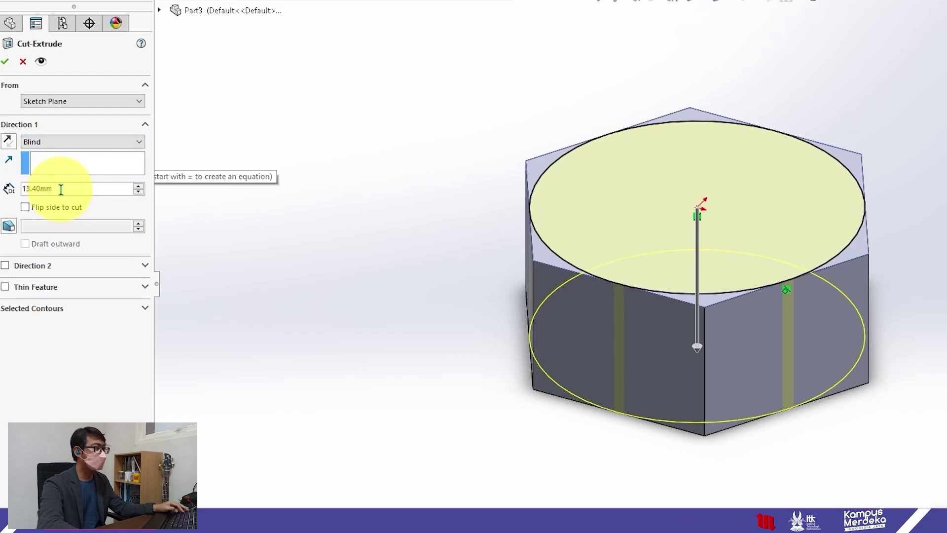
{"action": "left_click", "coordinate": [26, 207]}
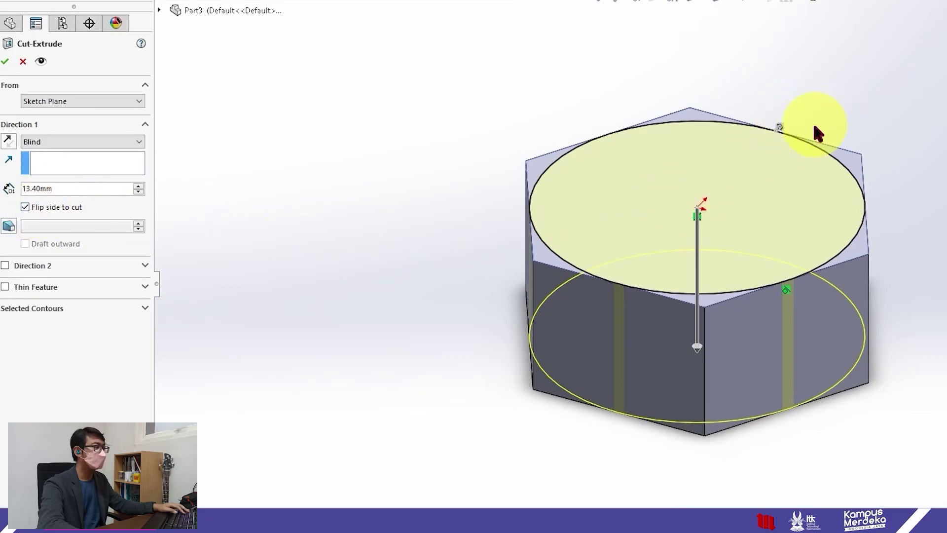
Step: Add a 60° draft to the cut and apply it to chamfer the corners
{"action": "scroll", "coordinate": [730, 186], "scroll_direction": "down", "scroll_amount": 3}
{"action": "scroll", "coordinate": [711, 205], "scroll_direction": "down", "scroll_amount": 2}
{"action": "scroll", "coordinate": [716, 207], "scroll_direction": "up", "scroll_amount": 1}
{"action": "scroll", "coordinate": [716, 212], "scroll_direction": "up", "scroll_amount": 1}
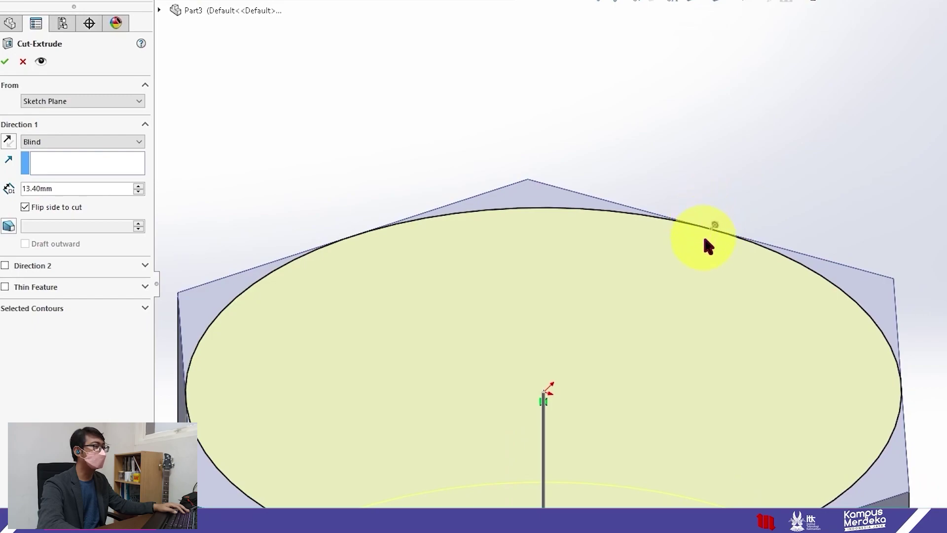
{"action": "scroll", "coordinate": [706, 242], "scroll_direction": "up", "scroll_amount": 1}
{"action": "scroll", "coordinate": [708, 277], "scroll_direction": "up", "scroll_amount": 2}
{"action": "scroll", "coordinate": [707, 345], "scroll_direction": "up", "scroll_amount": 2}
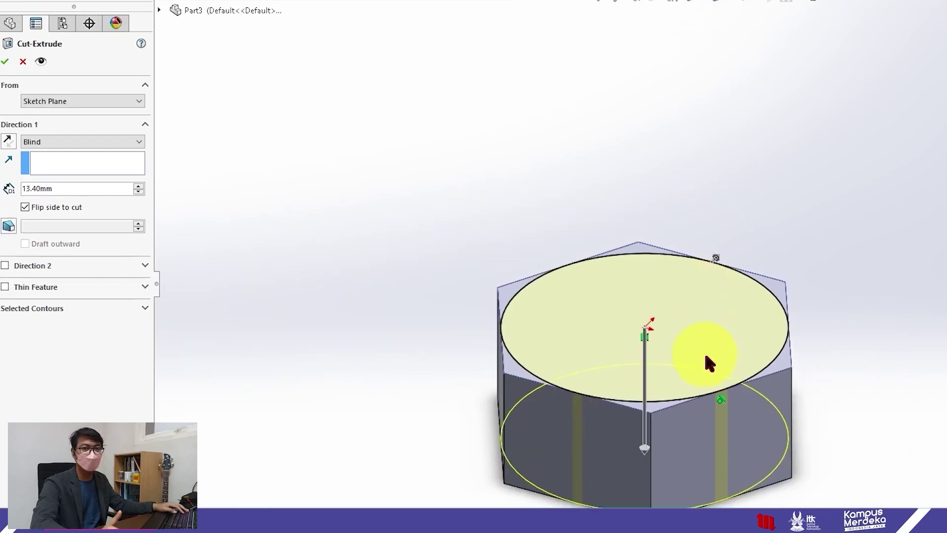
{"action": "scroll", "coordinate": [707, 346], "scroll_direction": "down", "scroll_amount": 1}
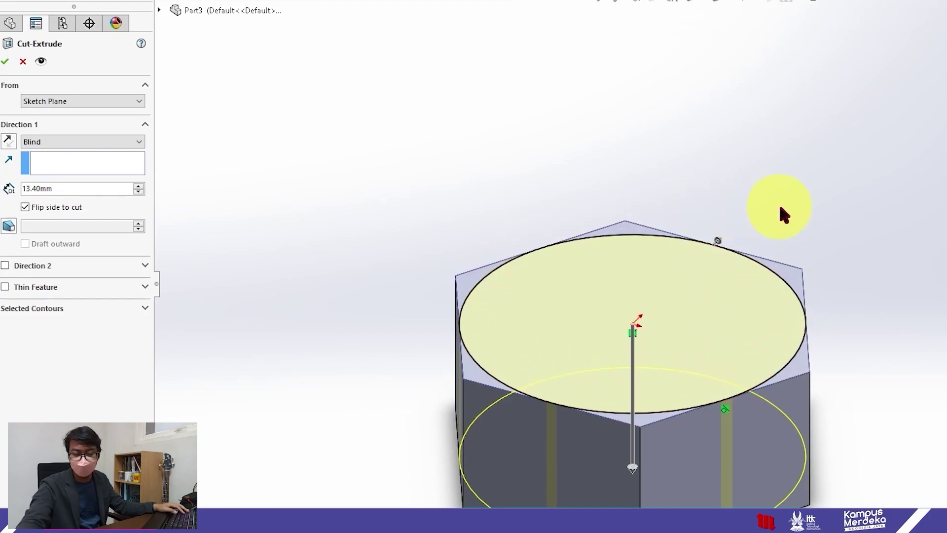
{"action": "left_click", "coordinate": [14, 228]}
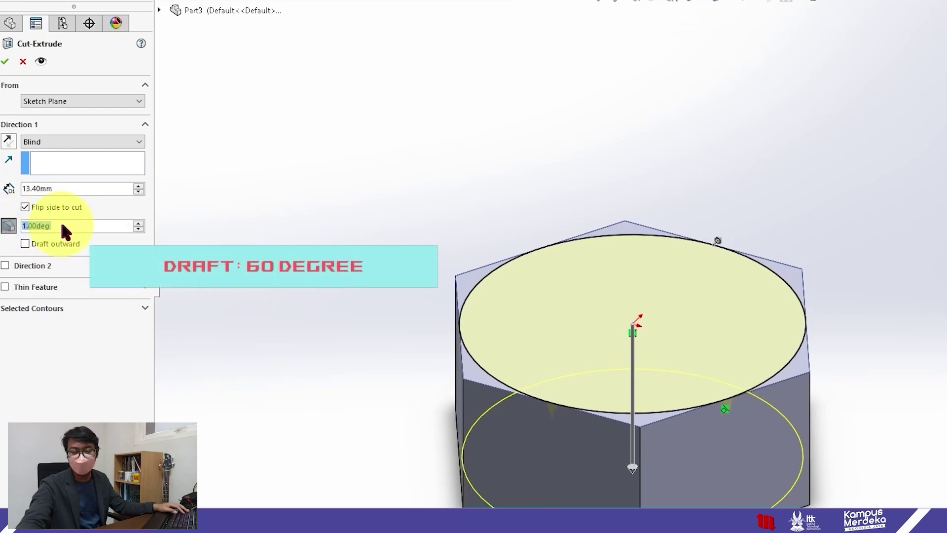
{"action": "type", "text": "60"}
{"action": "key", "text": "Return"}
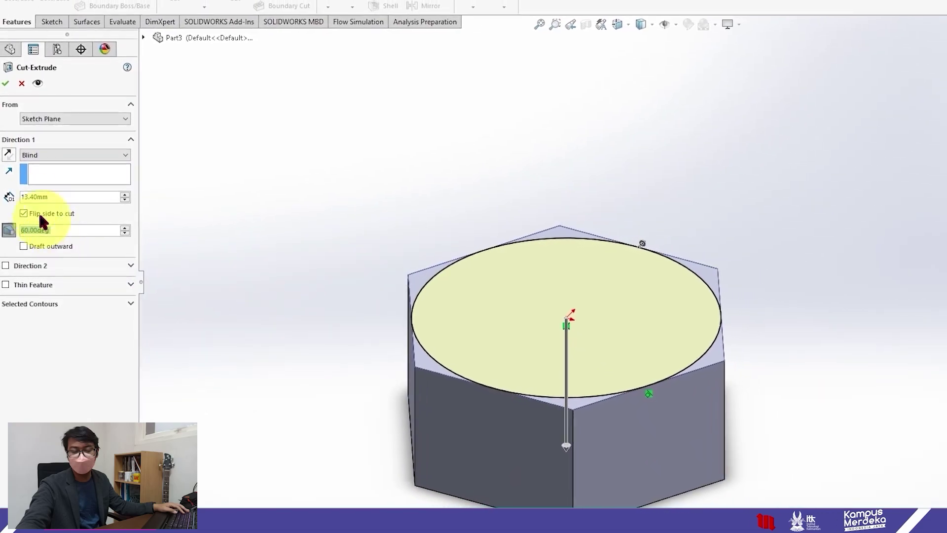
{"action": "left_click", "coordinate": [6, 98]}
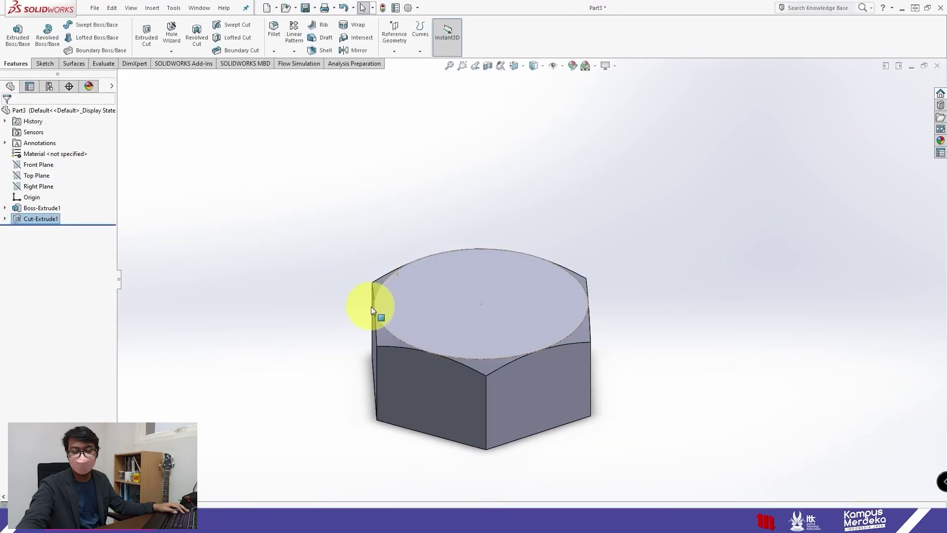
Step: Orbit the nut to its underside and select its bottom face
{"action": "mouse_move", "coordinate": [469, 362]}
{"action": "middle_mouse_down"}
{"action": "mouse_move", "coordinate": [539, 345]}
{"action": "mouse_move", "coordinate": [548, 293]}
{"action": "mouse_move", "coordinate": [562, 277]}
{"action": "mouse_move", "coordinate": [537, 300]}
{"action": "mouse_move", "coordinate": [528, 328]}
{"action": "mouse_move", "coordinate": [531, 378]}
{"action": "mouse_move", "coordinate": [540, 274]}
{"action": "mouse_move", "coordinate": [530, 288]}
{"action": "mouse_move", "coordinate": [537, 340]}
{"action": "mouse_move", "coordinate": [532, 319]}
{"action": "mouse_move", "coordinate": [546, 332]}
{"action": "middle_mouse_up"}
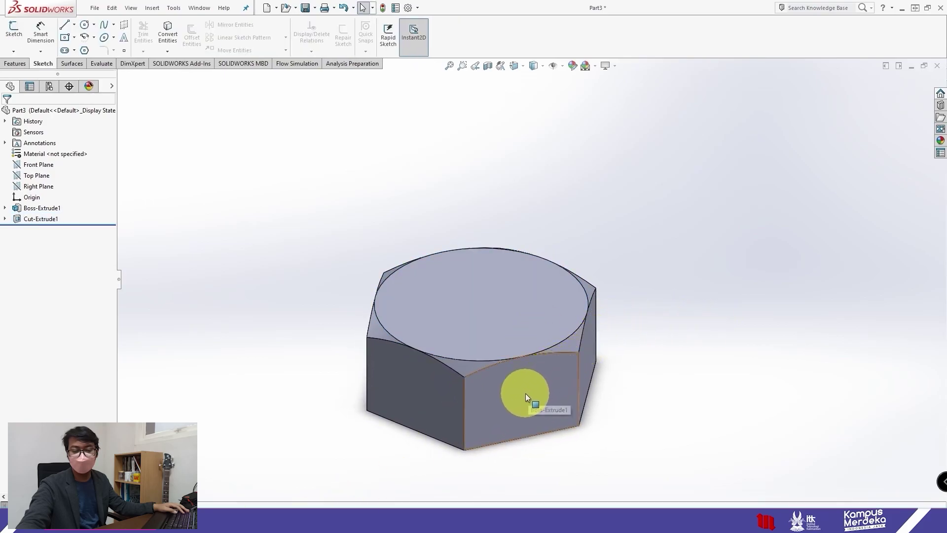
{"action": "mouse_move", "coordinate": [524, 396]}
{"action": "middle_mouse_down"}
{"action": "mouse_move", "coordinate": [517, 310]}
{"action": "mouse_move", "coordinate": [492, 266]}
{"action": "mouse_move", "coordinate": [512, 279]}
{"action": "mouse_move", "coordinate": [524, 345]}
{"action": "mouse_move", "coordinate": [541, 282]}
{"action": "mouse_move", "coordinate": [528, 214]}
{"action": "middle_mouse_up"}
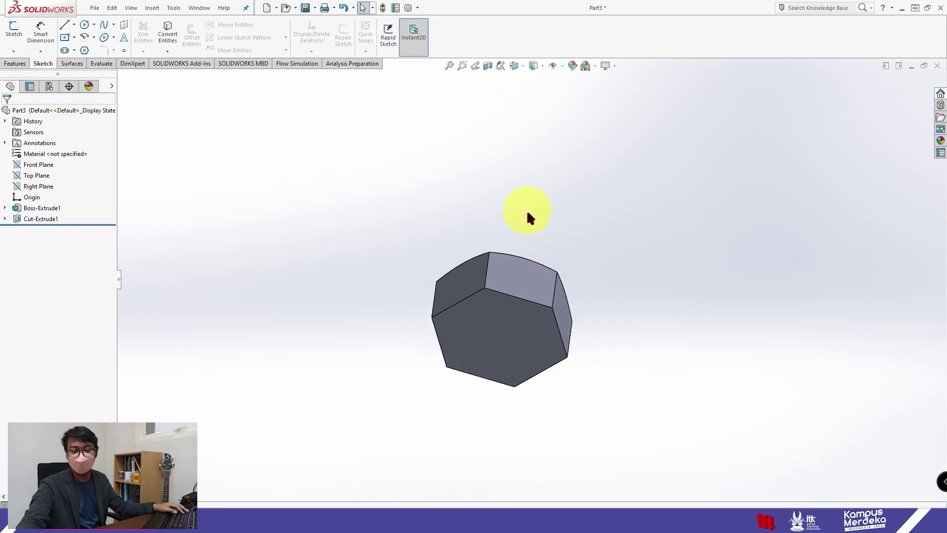
{"action": "left_click", "coordinate": [509, 336]}
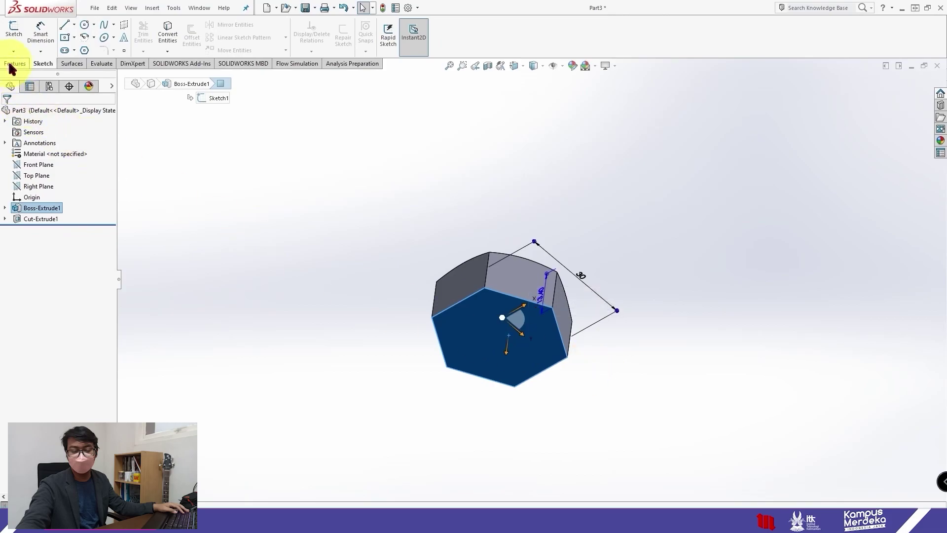
Step: Start a sketch on the nut's bottom face and draw a circle centred on the origin
{"action": "left_click", "coordinate": [16, 35]}
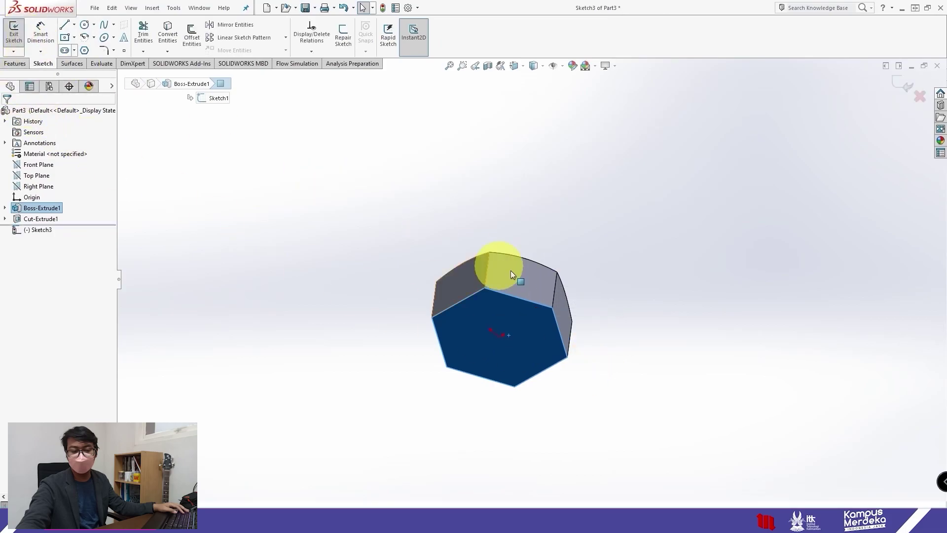
{"action": "mouse_move", "coordinate": [511, 270]}
{"action": "middle_mouse_down"}
{"action": "mouse_move", "coordinate": [532, 265]}
{"action": "mouse_move", "coordinate": [540, 213]}
{"action": "middle_mouse_up"}
{"action": "left_click", "coordinate": [395, 195]}
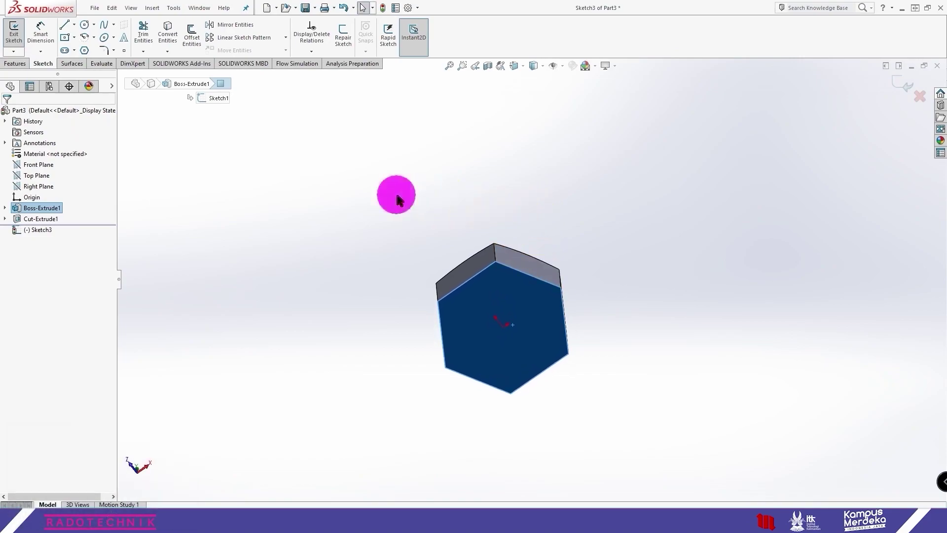
{"action": "left_click", "coordinate": [85, 27]}
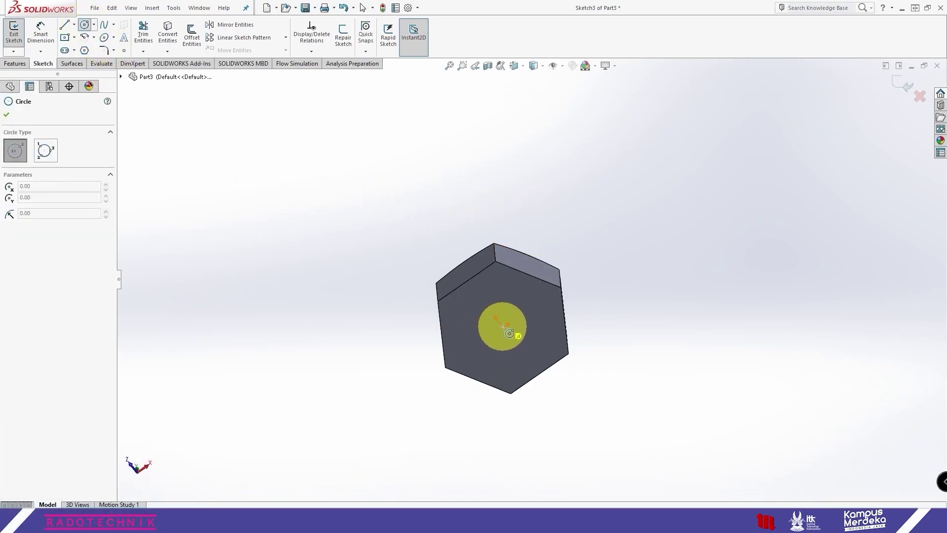
{"action": "left_click", "coordinate": [503, 325]}
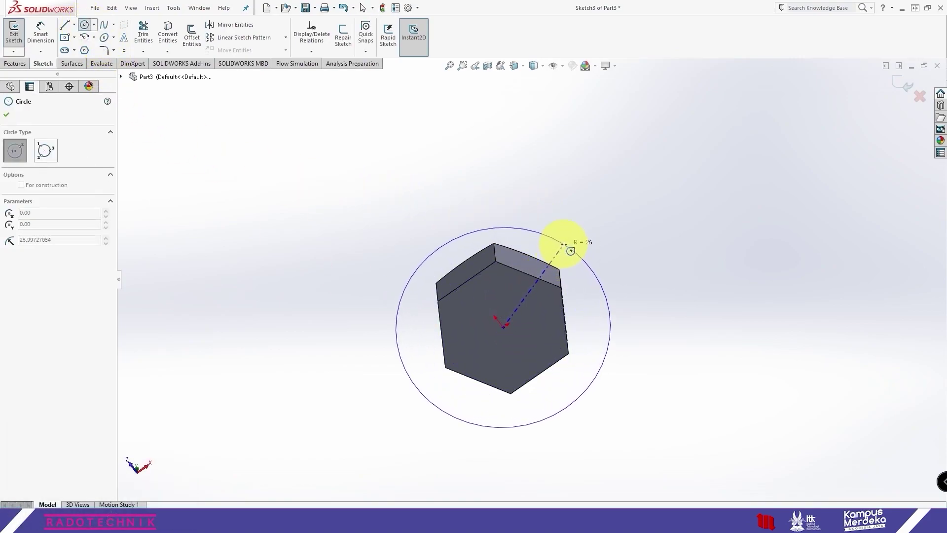
{"action": "left_click", "coordinate": [565, 241]}
{"action": "left_click", "coordinate": [7, 114]}
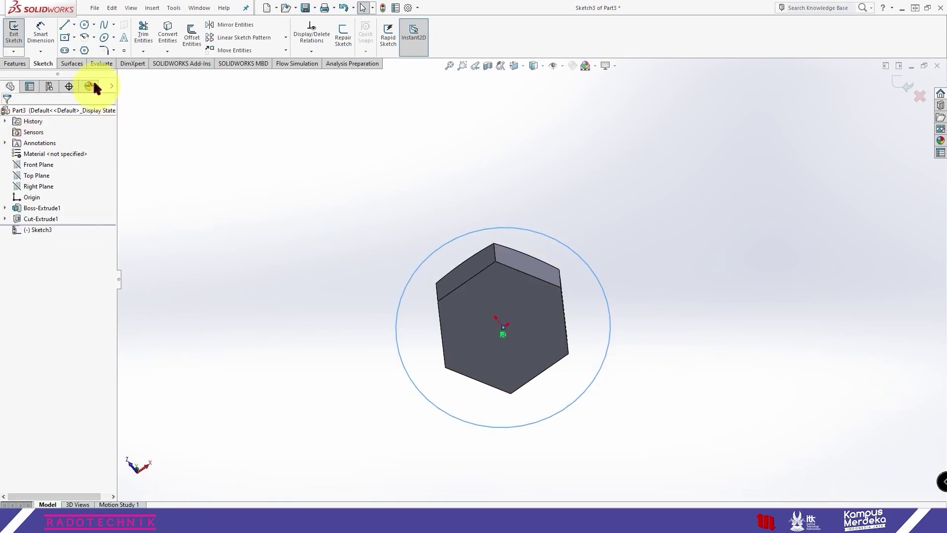
Step: Dimension the circle's diameter to 20 mm
{"action": "left_click", "coordinate": [47, 39]}
{"action": "left_click", "coordinate": [577, 254]}
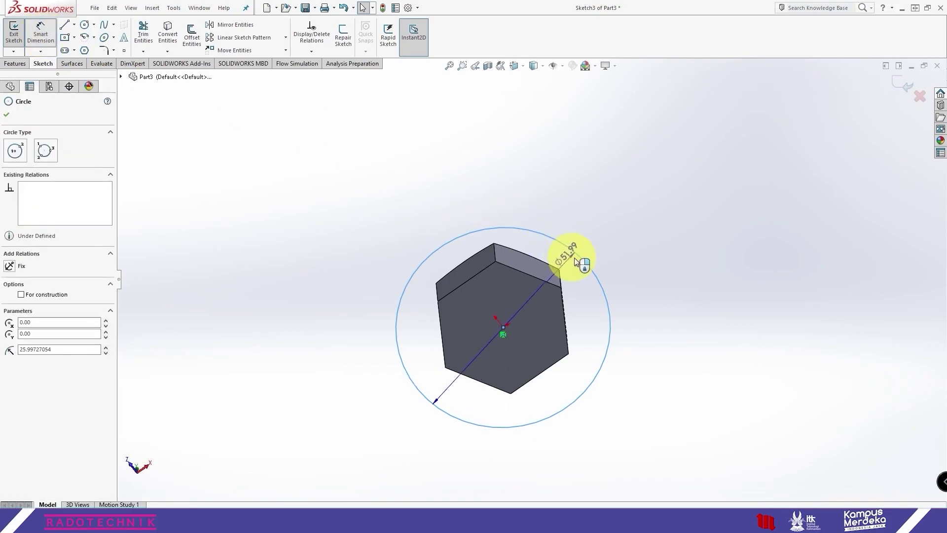
{"action": "left_click", "coordinate": [631, 241]}
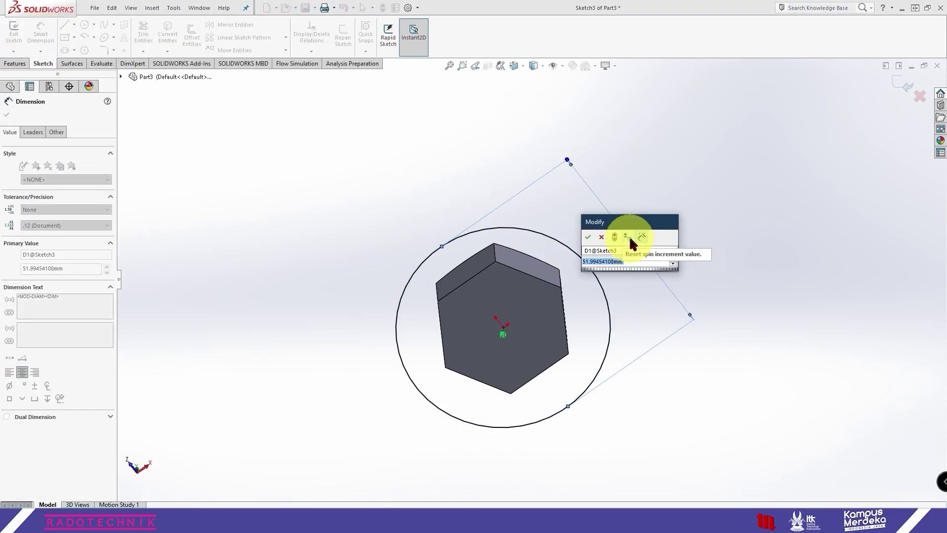
{"action": "type", "text": "20"}
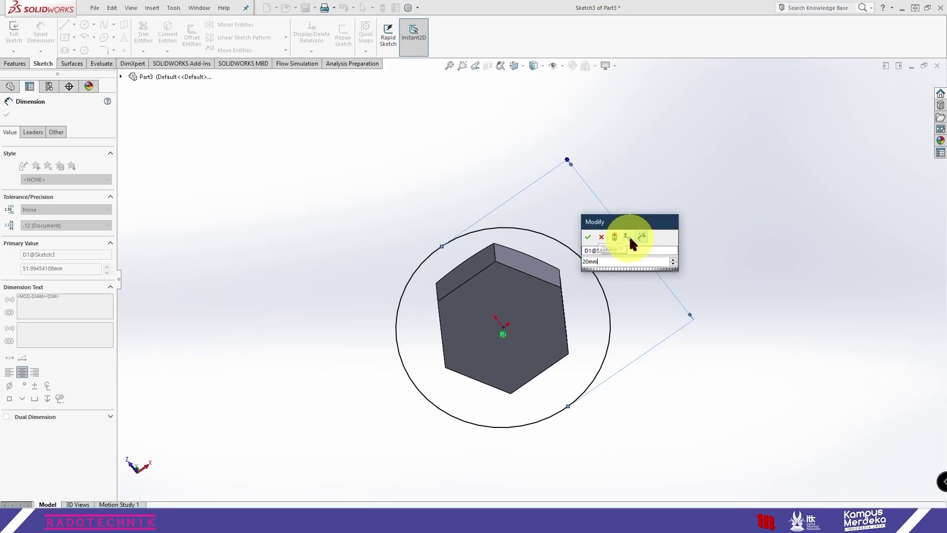
{"action": "key", "text": "Return"}
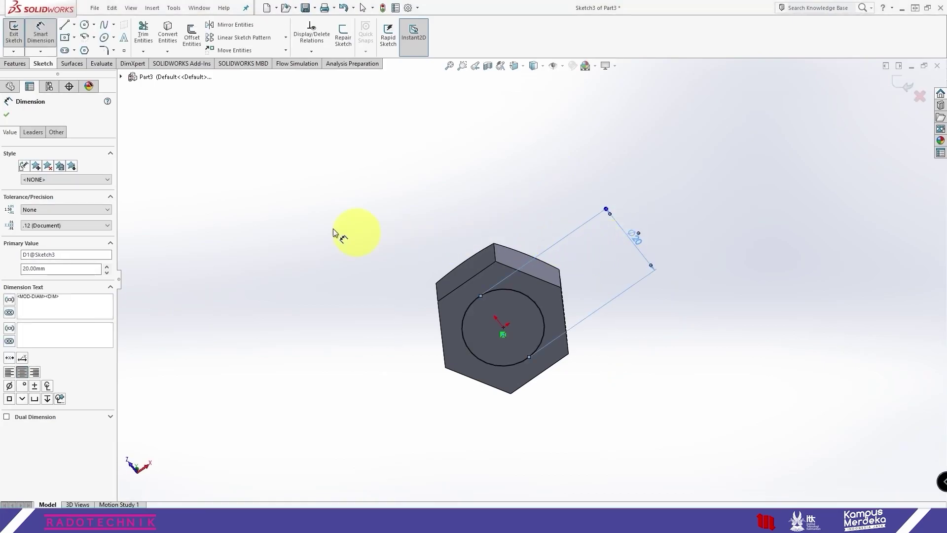
{"action": "left_click", "coordinate": [6, 115]}
{"action": "key", "text": "Escape"}
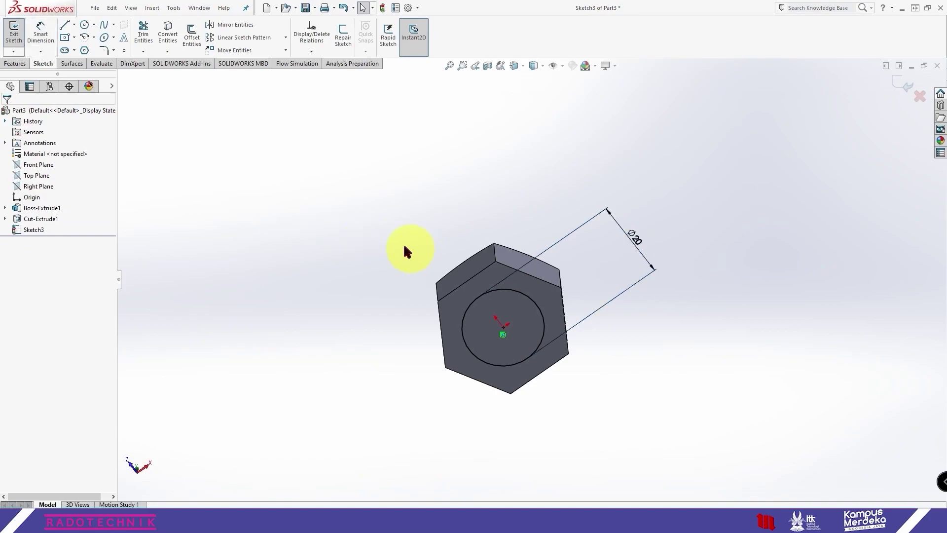
{"action": "left_click", "coordinate": [26, 63]}
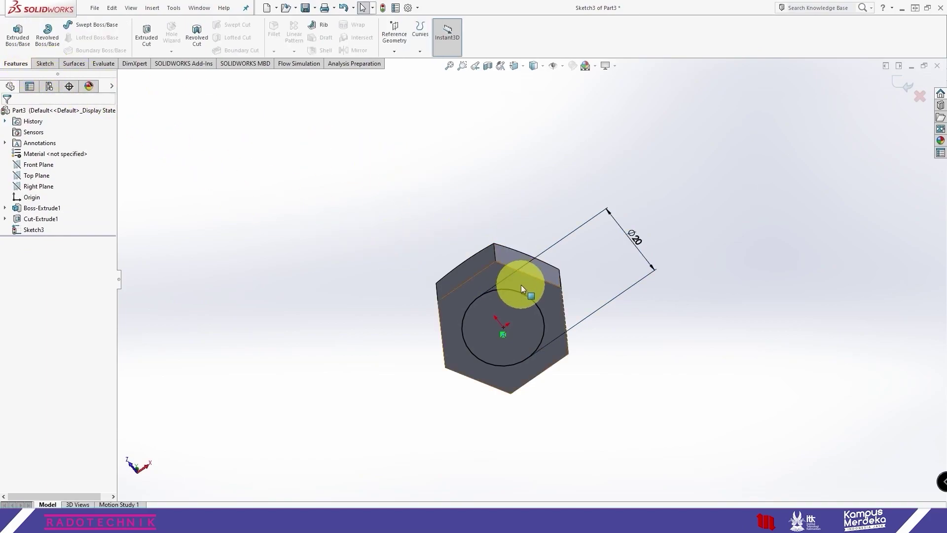
Step: Extrude the 20 mm circle 100 mm as Boss-Extrude2, forming the shank below the hex head
{"action": "left_click", "coordinate": [21, 32]}
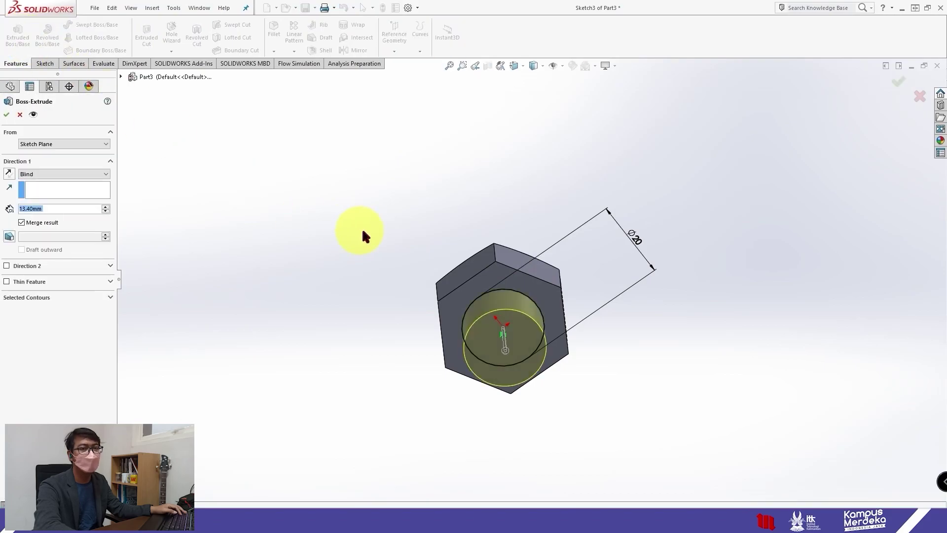
{"action": "mouse_move", "coordinate": [360, 233]}
{"action": "middle_mouse_down"}
{"action": "mouse_move", "coordinate": [406, 265]}
{"action": "mouse_move", "coordinate": [434, 300]}
{"action": "mouse_move", "coordinate": [432, 340]}
{"action": "middle_mouse_up"}
{"action": "key", "text": "space"}
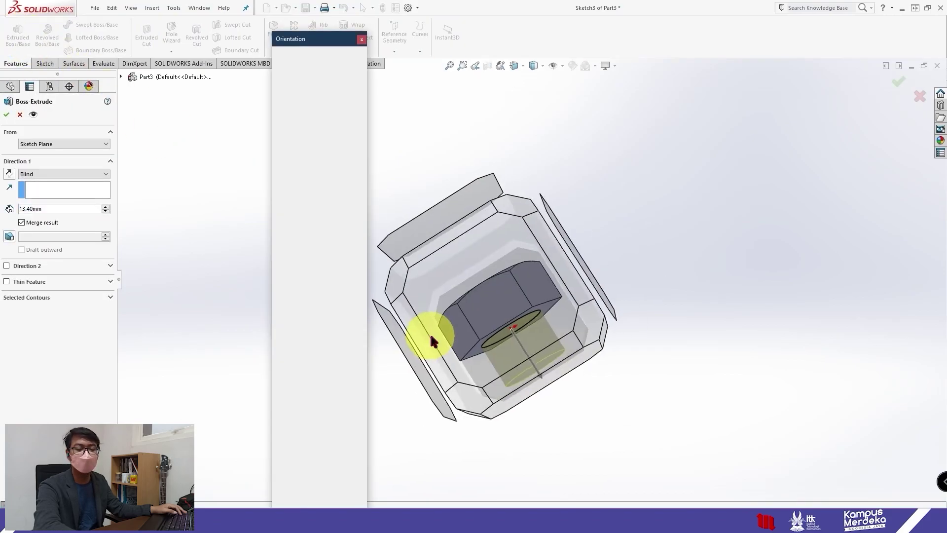
{"action": "left_click", "coordinate": [350, 72]}
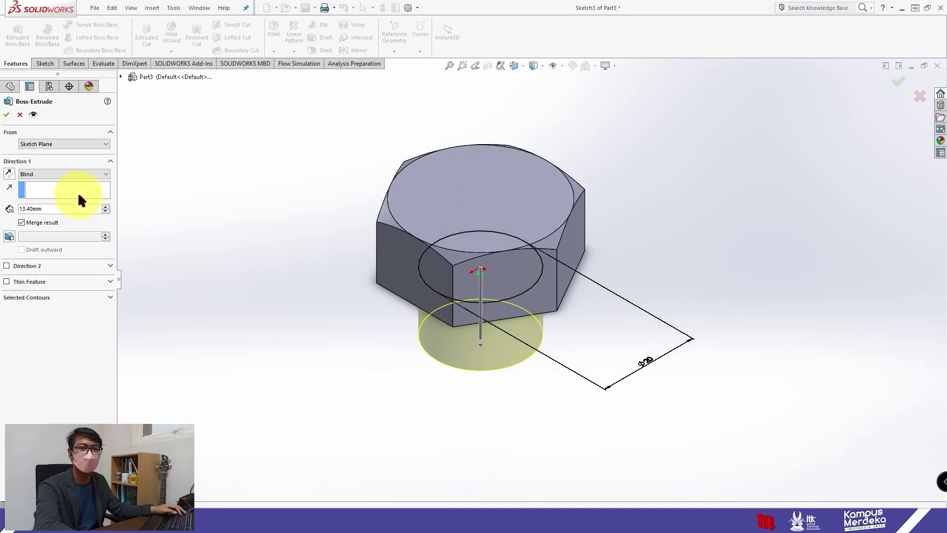
{"action": "type", "text": "100"}
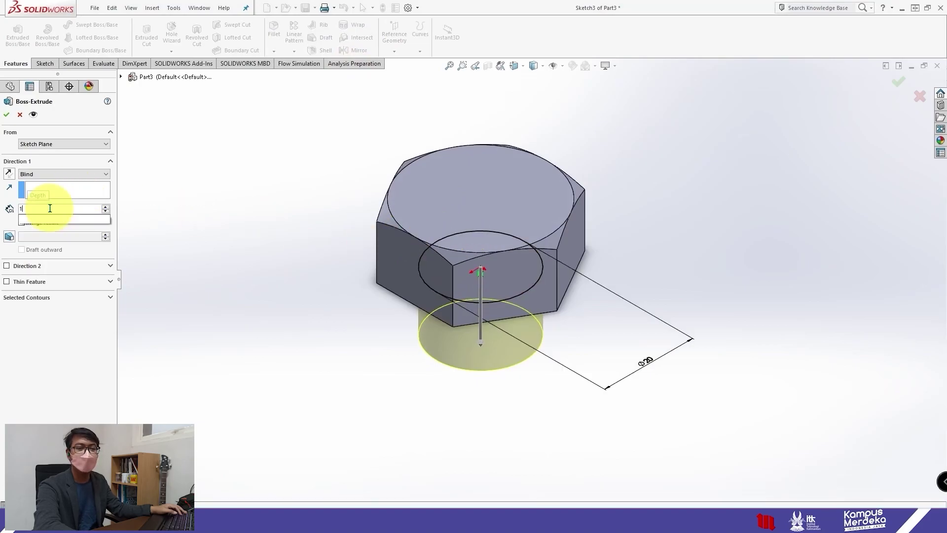
{"action": "key", "text": "Return"}
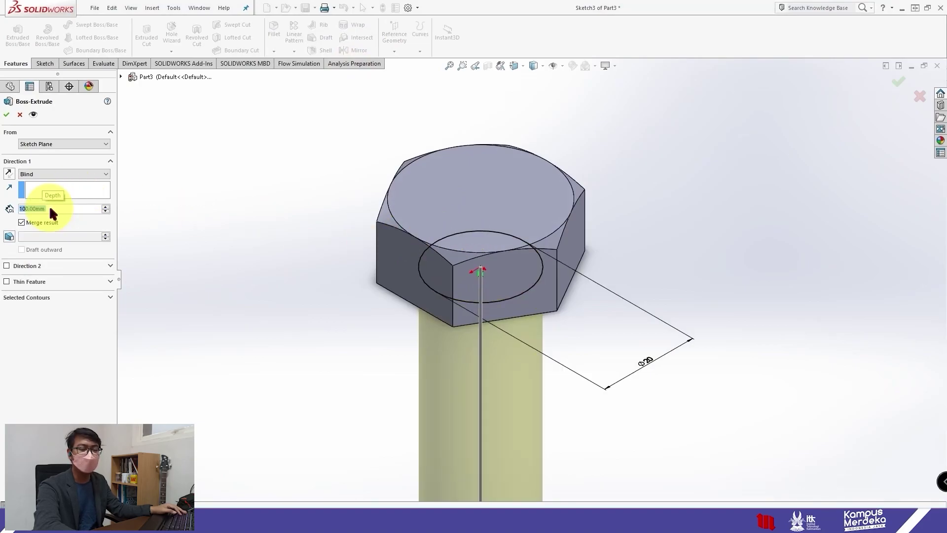
{"action": "scroll", "coordinate": [543, 321], "scroll_direction": "up", "scroll_amount": 5}
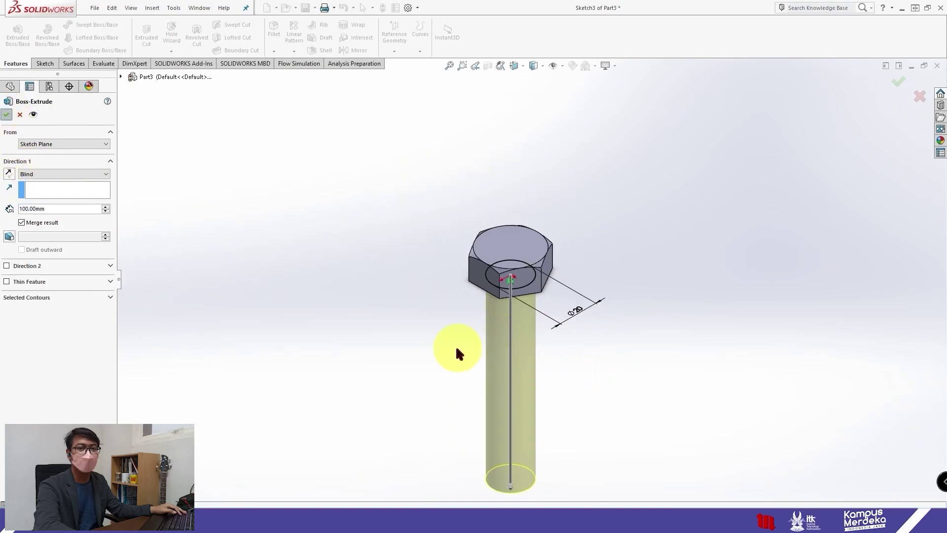
{"action": "key", "text": "Return"}
{"action": "key", "text": "f"}
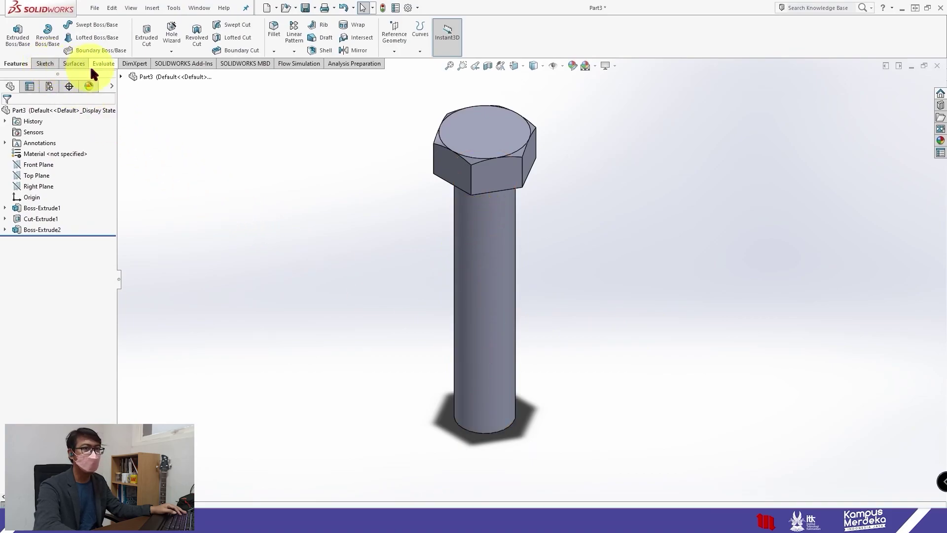
Step: Start a chamfer on the shaft's bottom circular edge
{"action": "left_click", "coordinate": [276, 50]}
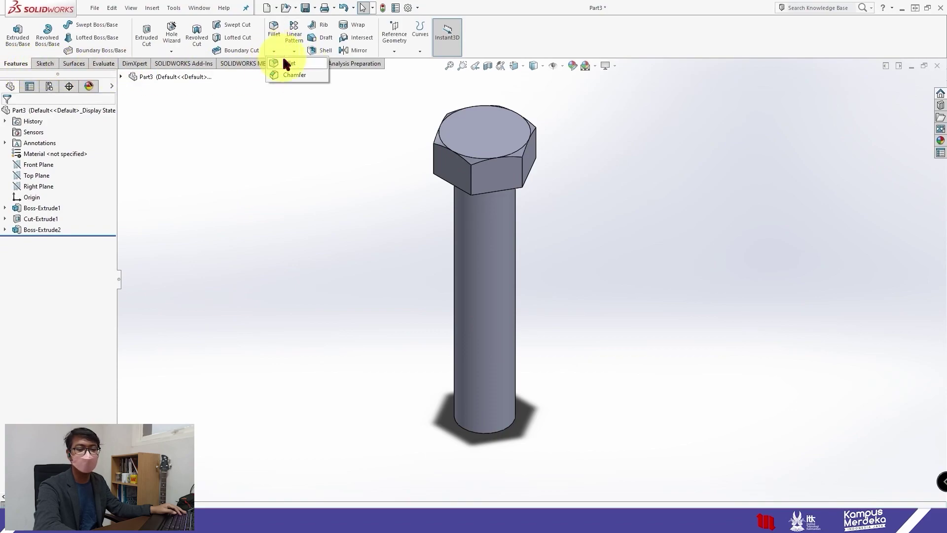
{"action": "left_click", "coordinate": [307, 77]}
{"action": "scroll", "coordinate": [512, 399], "scroll_direction": "down", "scroll_amount": 3}
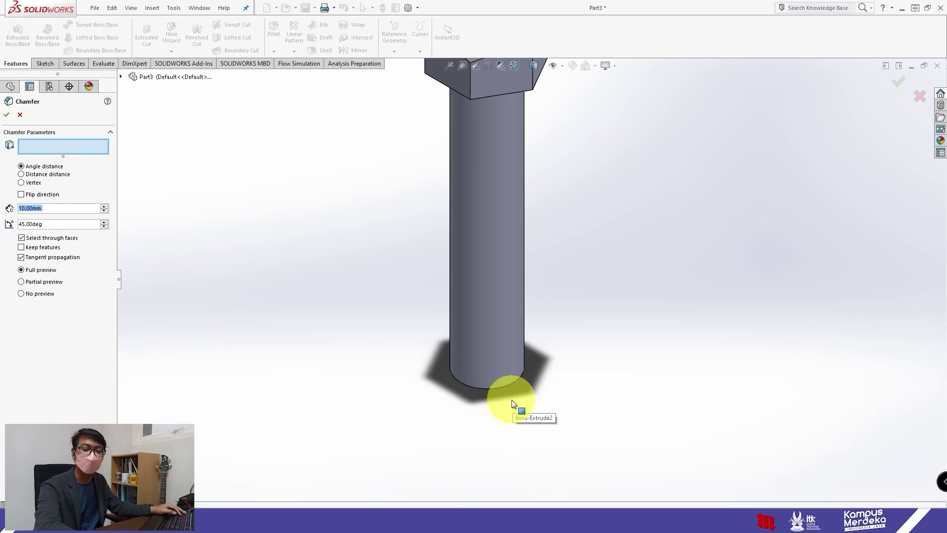
{"action": "scroll", "coordinate": [501, 392], "scroll_direction": "down", "scroll_amount": 2}
{"action": "mouse_move", "coordinate": [501, 391]}
{"action": "middle_mouse_down"}
{"action": "mouse_move", "coordinate": [495, 282]}
{"action": "mouse_move", "coordinate": [506, 338]}
{"action": "middle_mouse_up"}
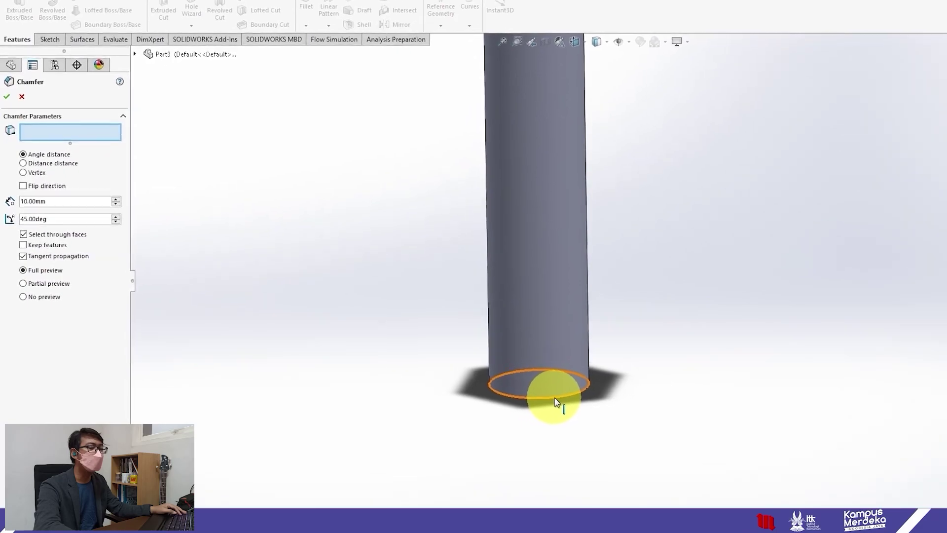
{"action": "left_click", "coordinate": [533, 392]}
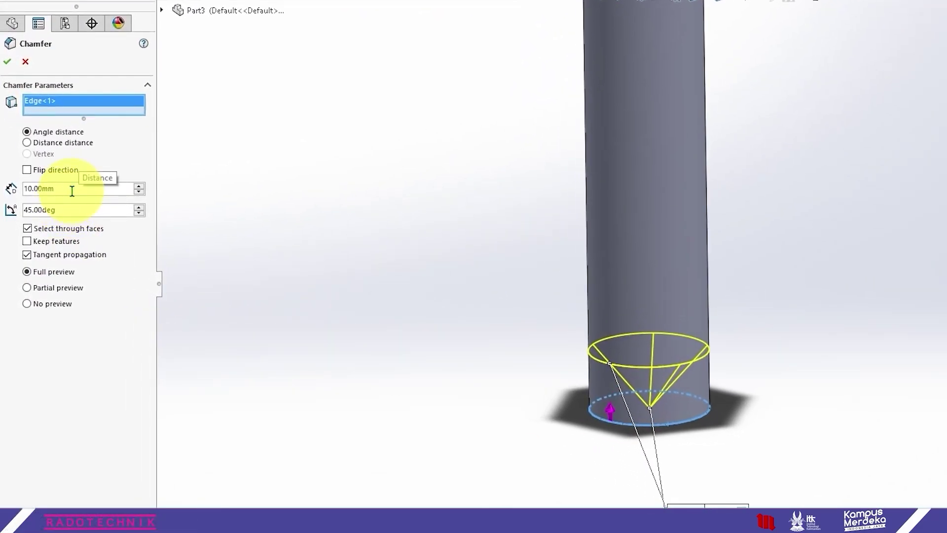
Step: Set the chamfer to 1.00 mm distance at 45 degrees and apply it
{"action": "double_click", "coordinate": [64, 191]}
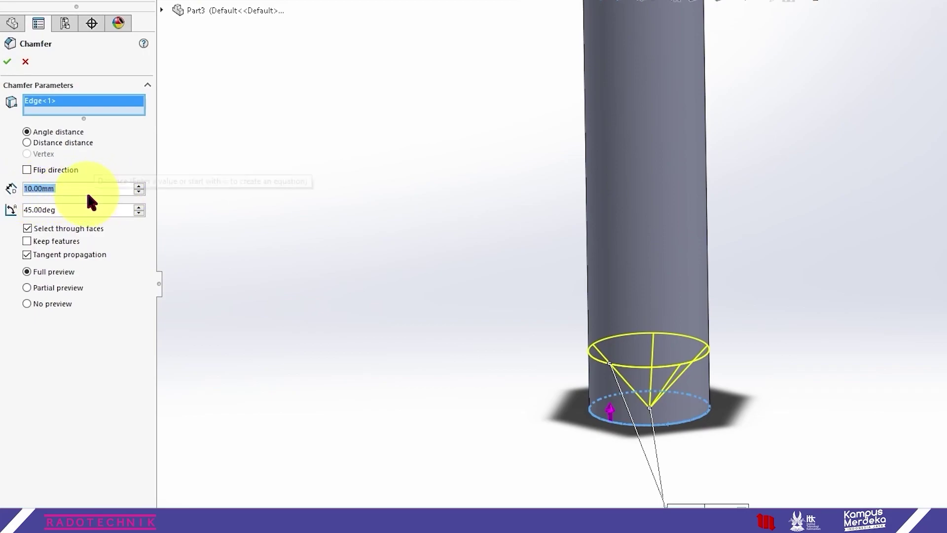
{"action": "type", "text": "1.00"}
{"action": "type", "text": "mm"}
{"action": "key", "text": "Return"}
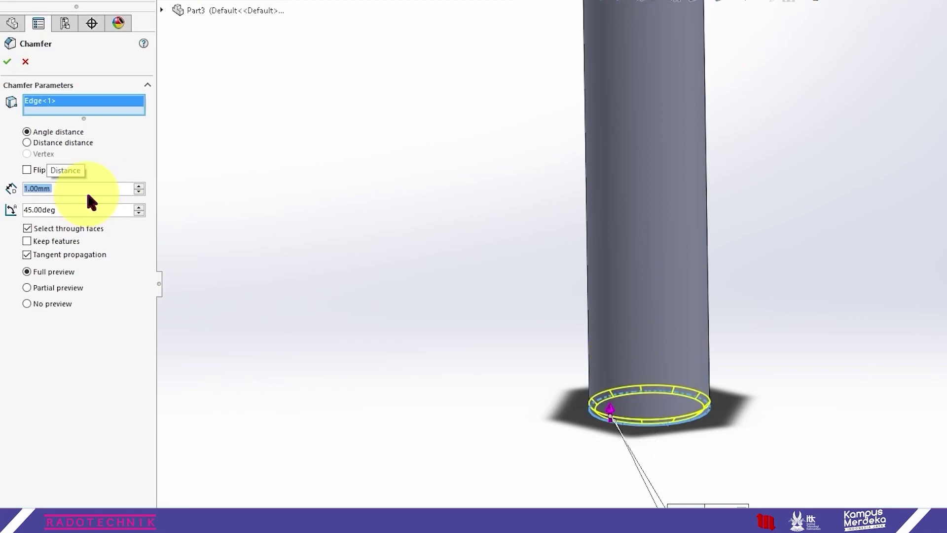
{"action": "double_click", "coordinate": [74, 209]}
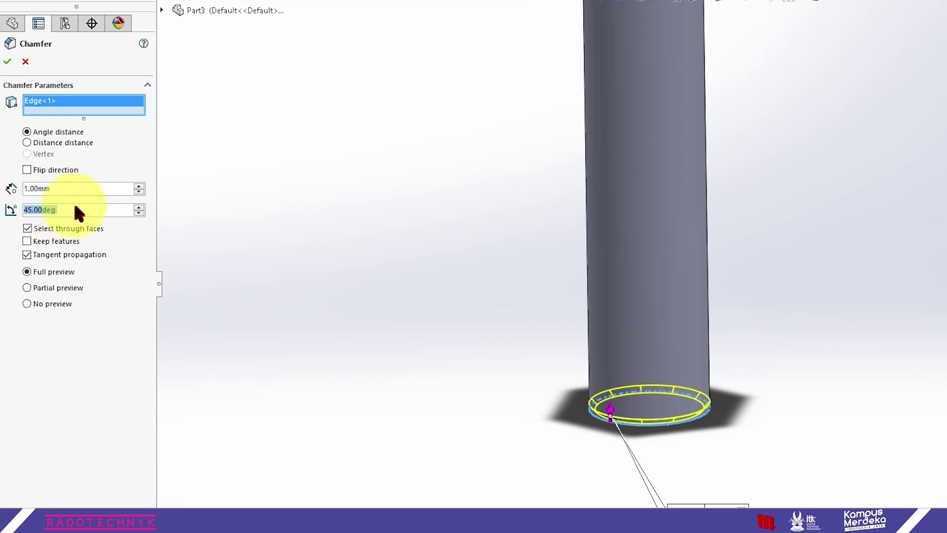
{"action": "left_click", "coordinate": [73, 211]}
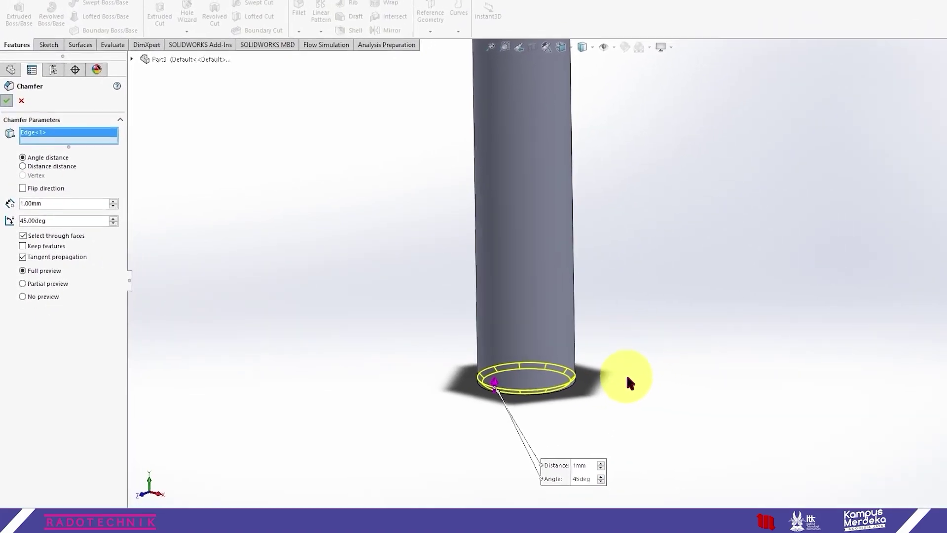
{"action": "key", "text": "Return"}
{"action": "middle_click_drag", "start_coordinate": [588, 370], "coordinate": [570, 290]}
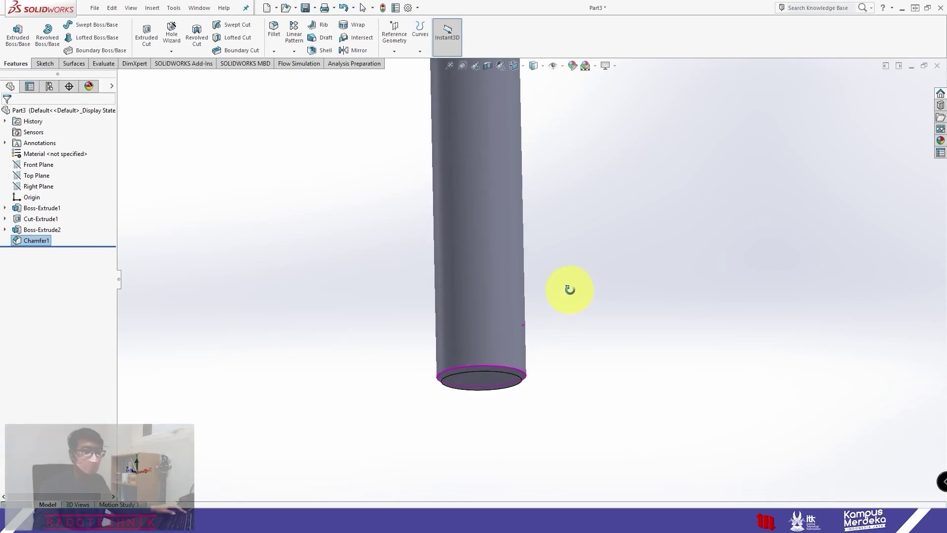
{"action": "middle_click_drag", "start_coordinate": [569, 290], "coordinate": [552, 210]}
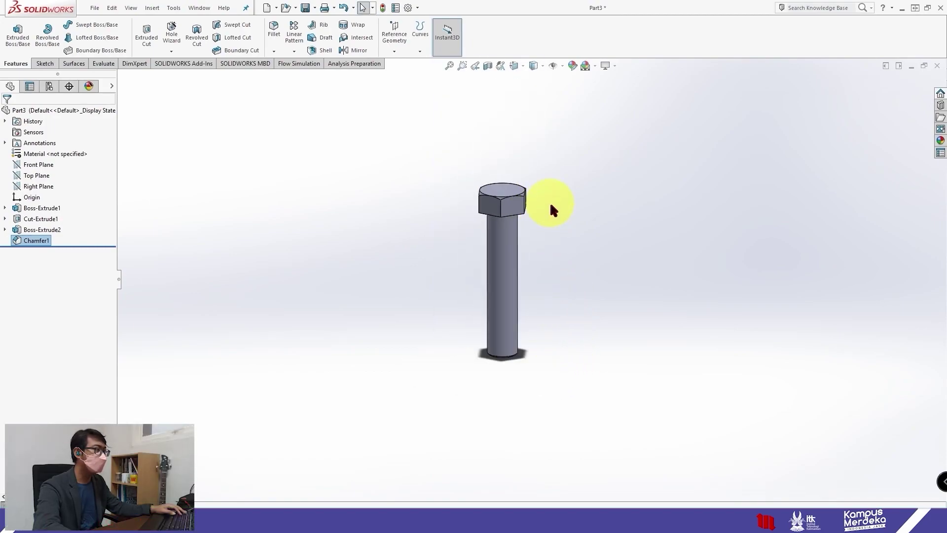
{"action": "scroll", "coordinate": [582, 296], "scroll_direction": "down", "scroll_amount": 5}
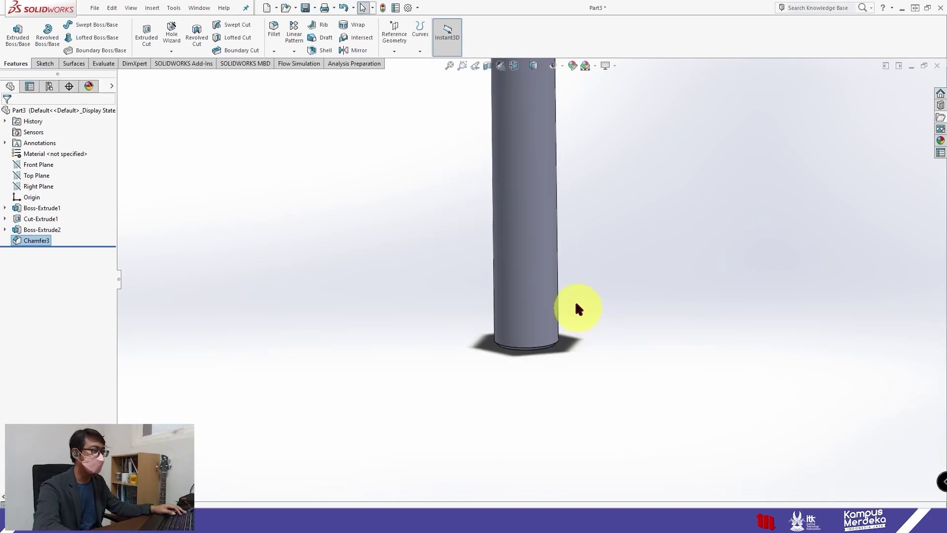
{"action": "scroll", "coordinate": [573, 247], "scroll_direction": "up", "scroll_amount": 5}
{"action": "scroll", "coordinate": [491, 250], "scroll_direction": "down", "scroll_amount": 2}
{"action": "scroll", "coordinate": [471, 253], "scroll_direction": "down", "scroll_amount": 2}
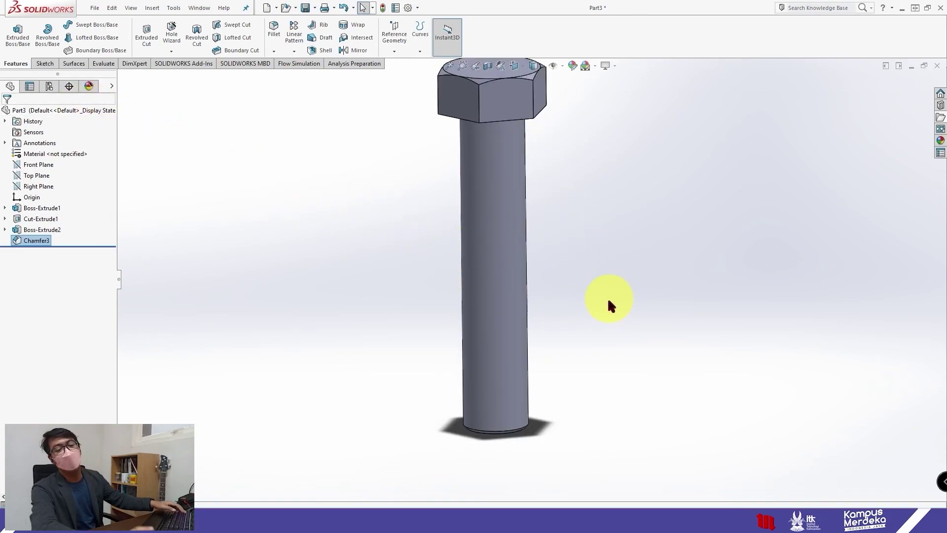
{"action": "left_click", "coordinate": [588, 332]}
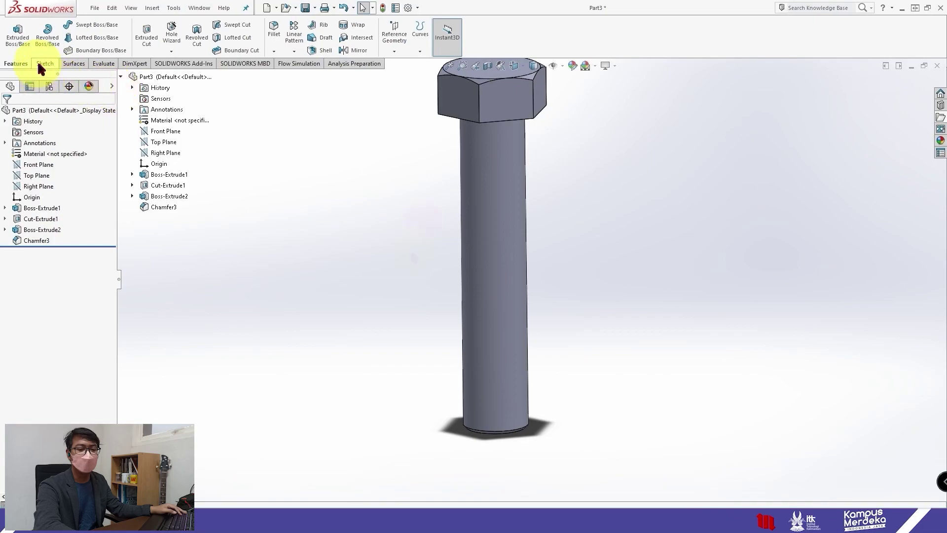
{"action": "left_click", "coordinate": [423, 217]}
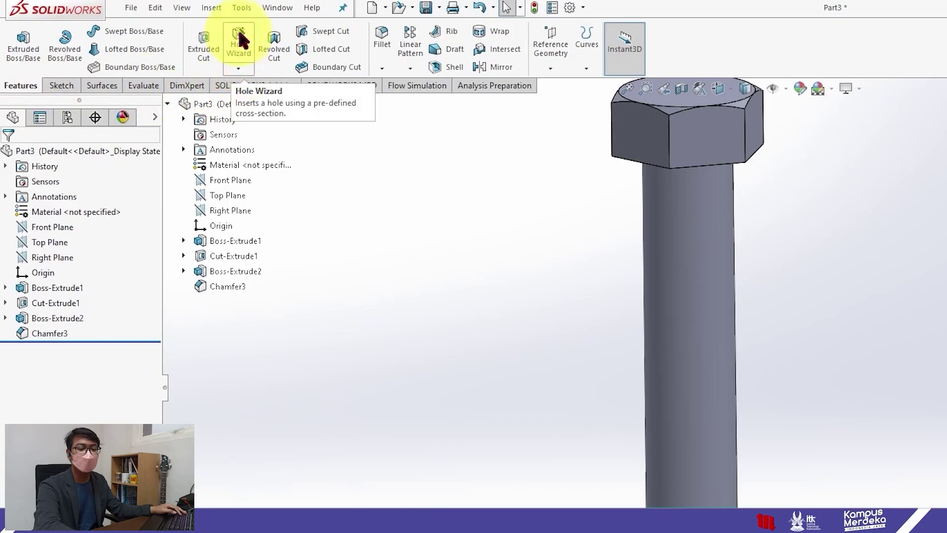
Step: Start a Thread feature from the shaft's bottom edge
{"action": "left_click", "coordinate": [241, 69]}
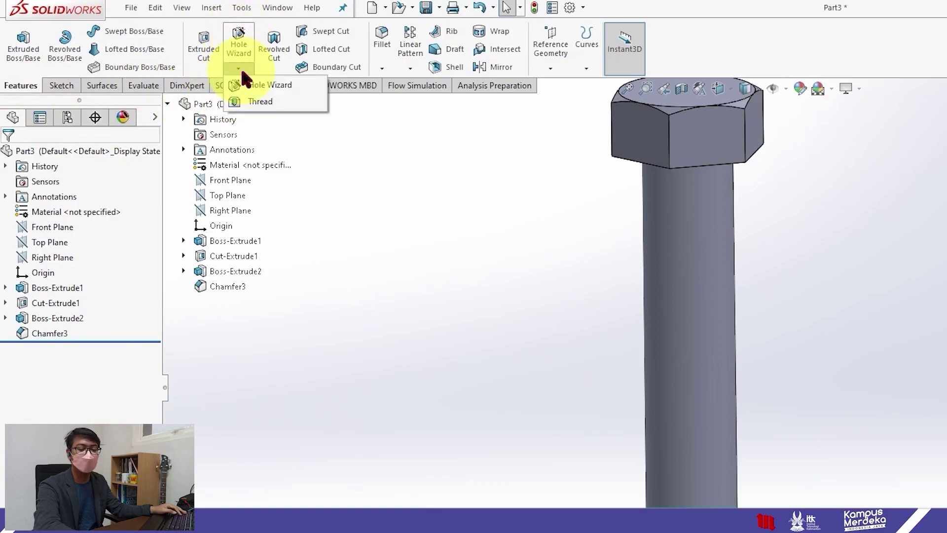
{"action": "left_click", "coordinate": [273, 102]}
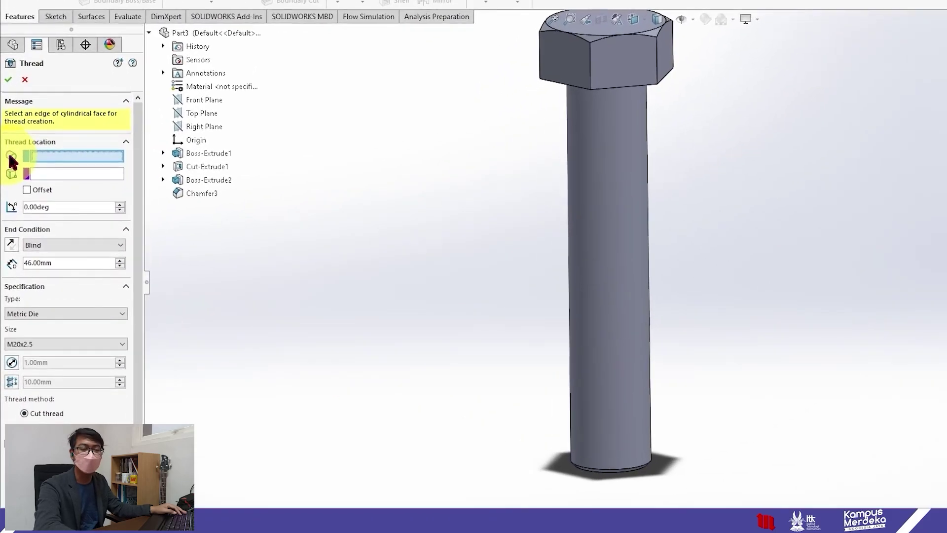
{"action": "scroll", "coordinate": [651, 444], "scroll_direction": "down", "scroll_amount": 5}
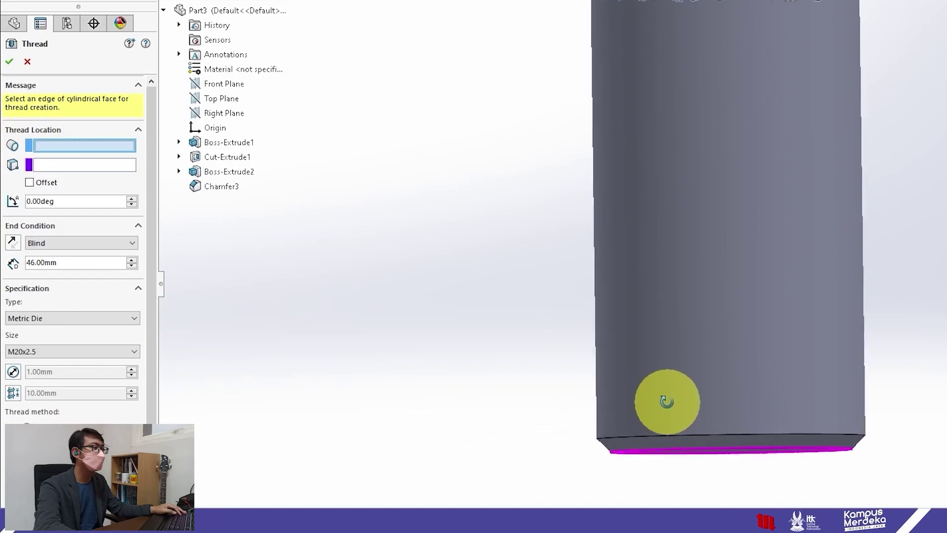
{"action": "middle_click_drag", "start_coordinate": [666, 401], "coordinate": [617, 436]}
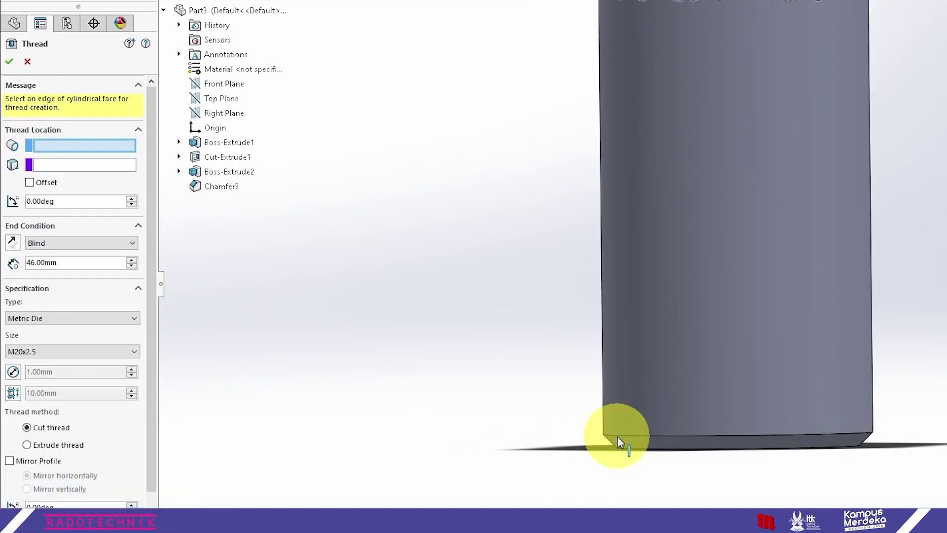
{"action": "left_click", "coordinate": [617, 436]}
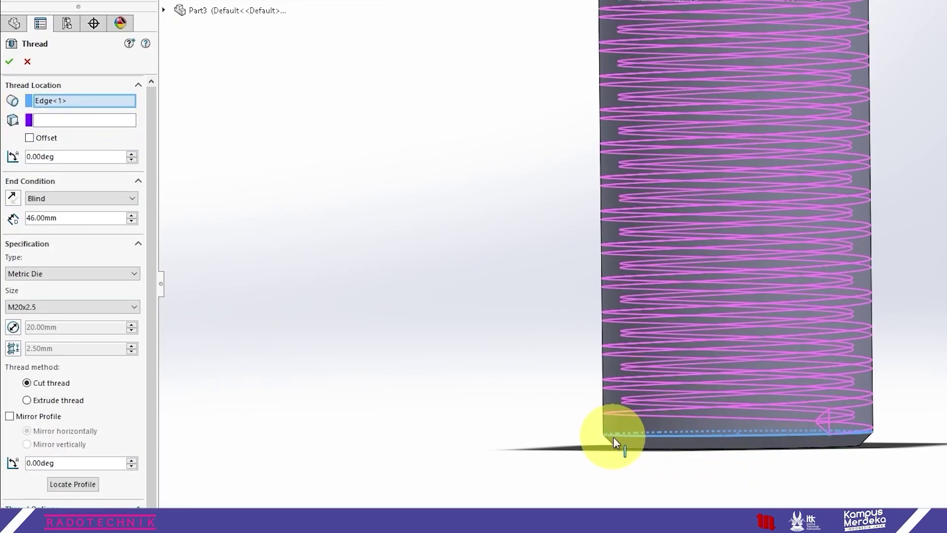
{"action": "scroll", "coordinate": [627, 436], "scroll_direction": "down", "scroll_amount": 3}
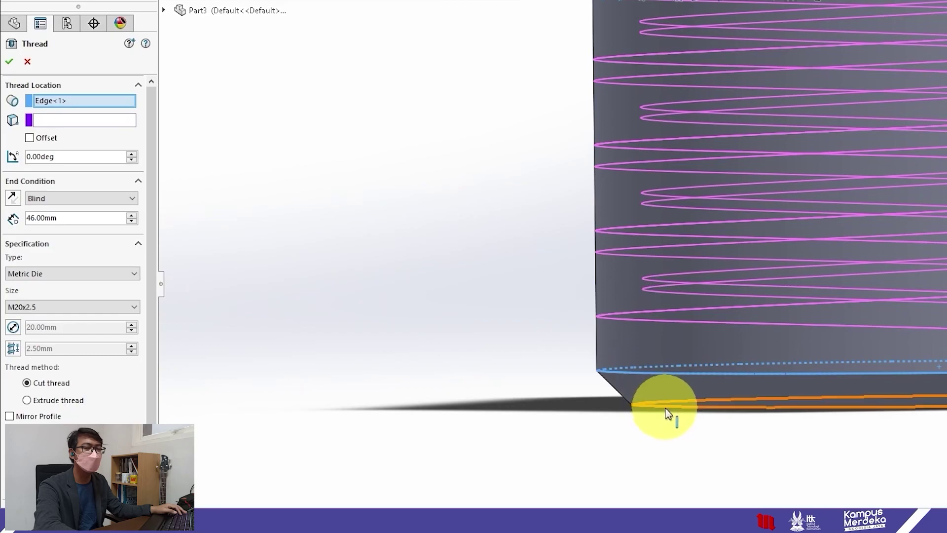
{"action": "scroll", "coordinate": [854, 403], "scroll_direction": "up", "scroll_amount": 2}
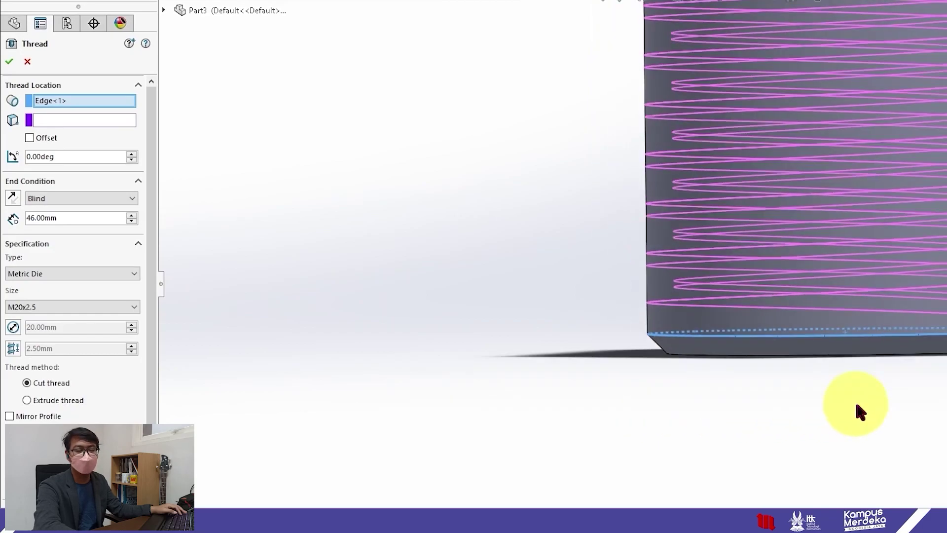
{"action": "scroll", "coordinate": [888, 345], "scroll_direction": "up", "scroll_amount": 2}
{"action": "scroll", "coordinate": [916, 222], "scroll_direction": "up", "scroll_amount": 2}
{"action": "scroll", "coordinate": [839, 138], "scroll_direction": "up", "scroll_amount": 2}
{"action": "scroll", "coordinate": [820, 117], "scroll_direction": "down", "scroll_amount": 1}
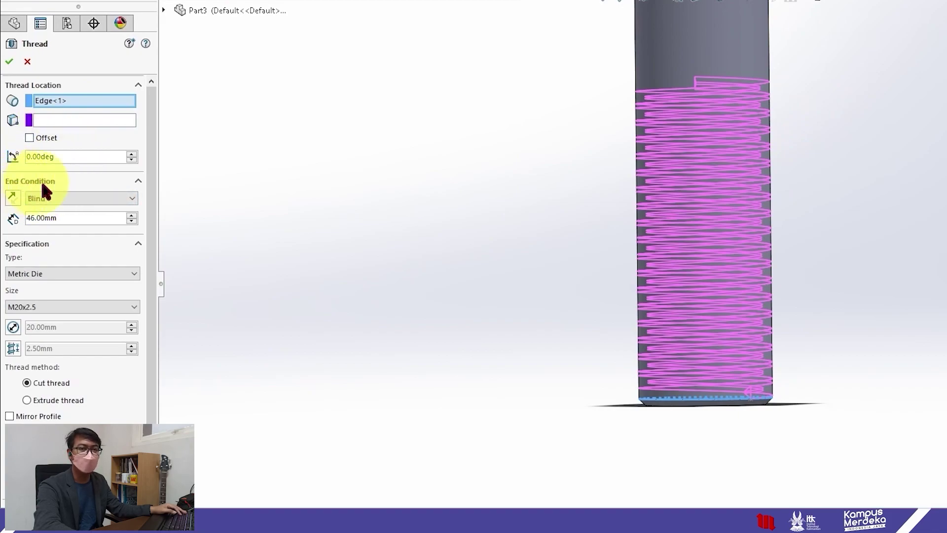
Step: Keep the Blind end condition and set the thread depth to 46 mm
{"action": "left_click", "coordinate": [53, 197]}
{"action": "left_click", "coordinate": [56, 198]}
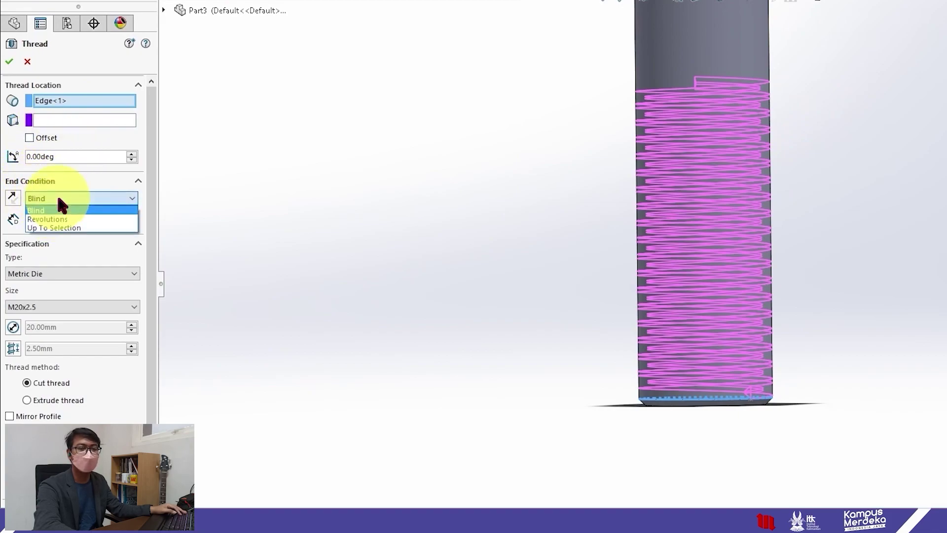
{"action": "left_click", "coordinate": [59, 198]}
{"action": "left_click", "coordinate": [65, 179]}
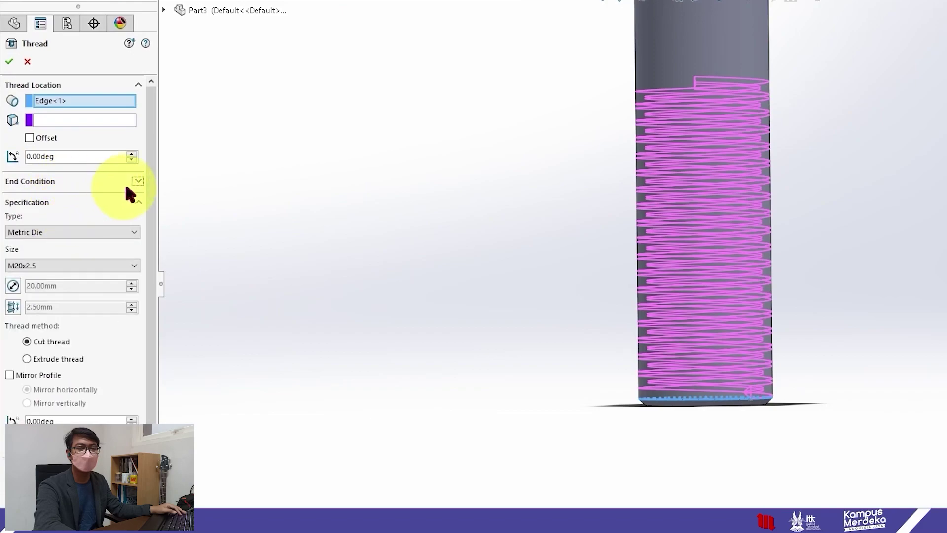
{"action": "left_click", "coordinate": [128, 184]}
{"action": "left_click", "coordinate": [63, 216]}
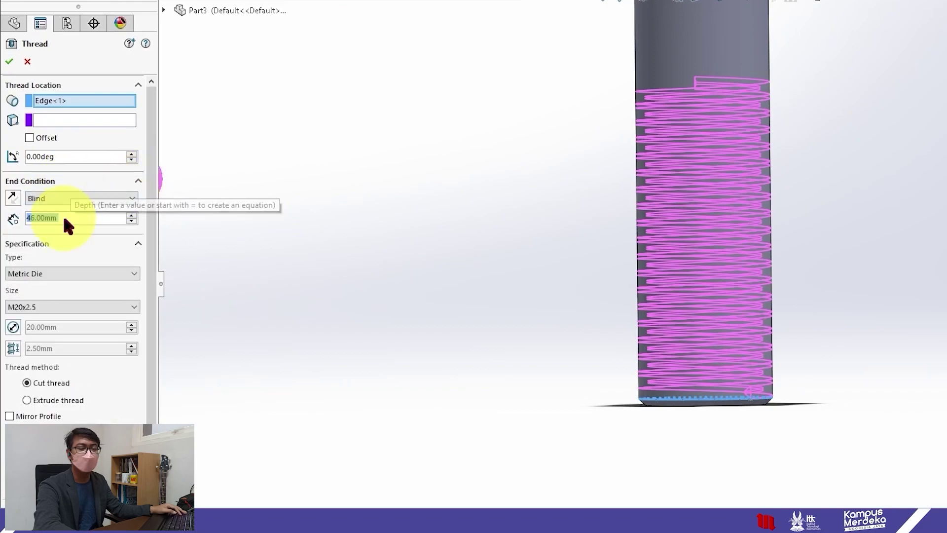
{"action": "type", "text": "46mm"}
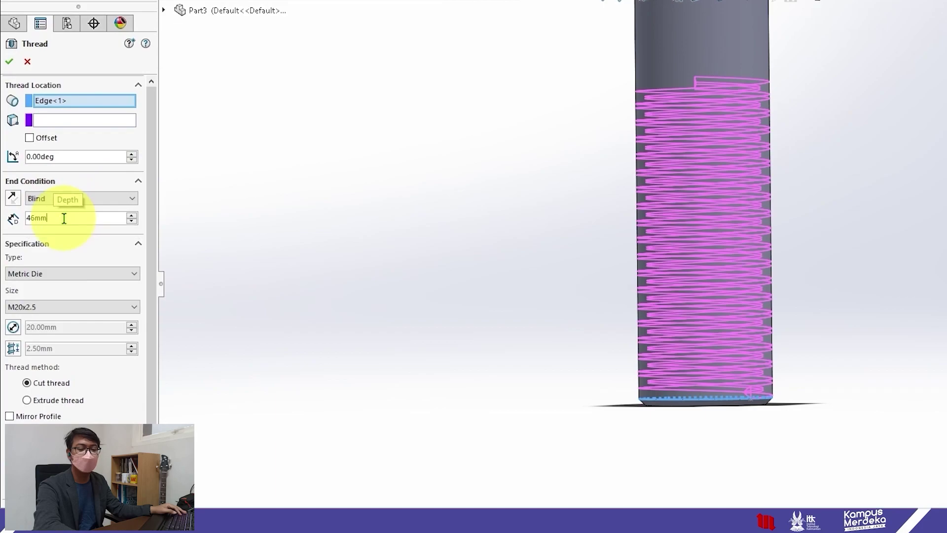
{"action": "key", "text": "Return"}
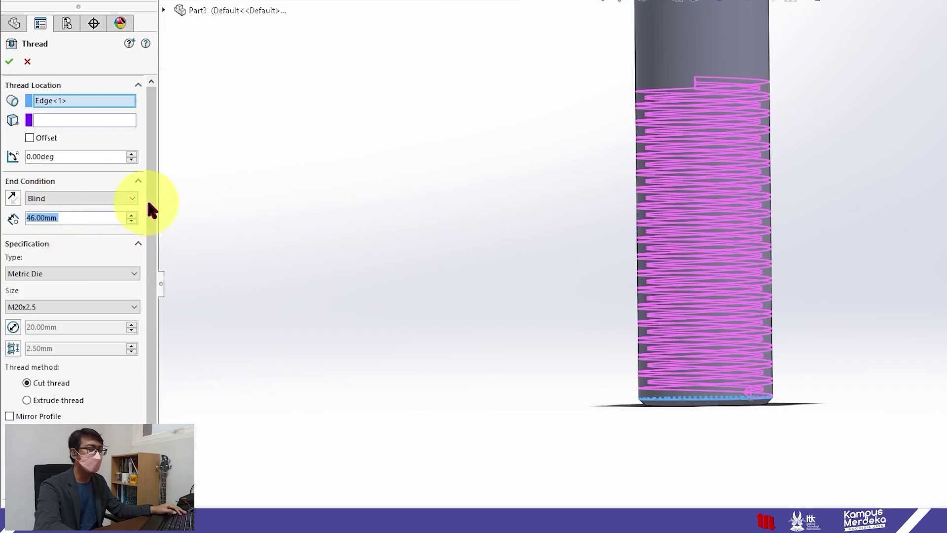
Step: Set the thread type to Metric Die and size M20x2.5
{"action": "left_click_drag", "start_coordinate": [150, 197], "coordinate": [153, 234]}
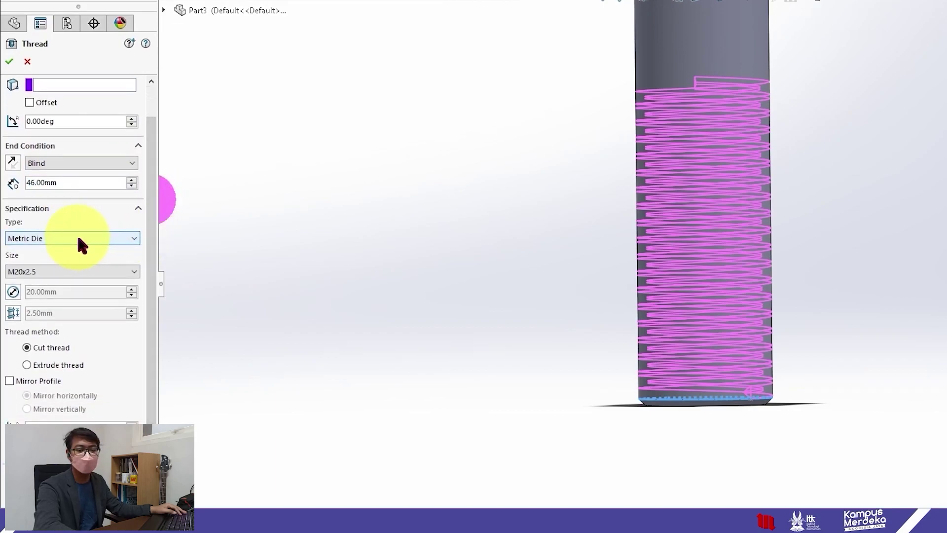
{"action": "left_click", "coordinate": [79, 238]}
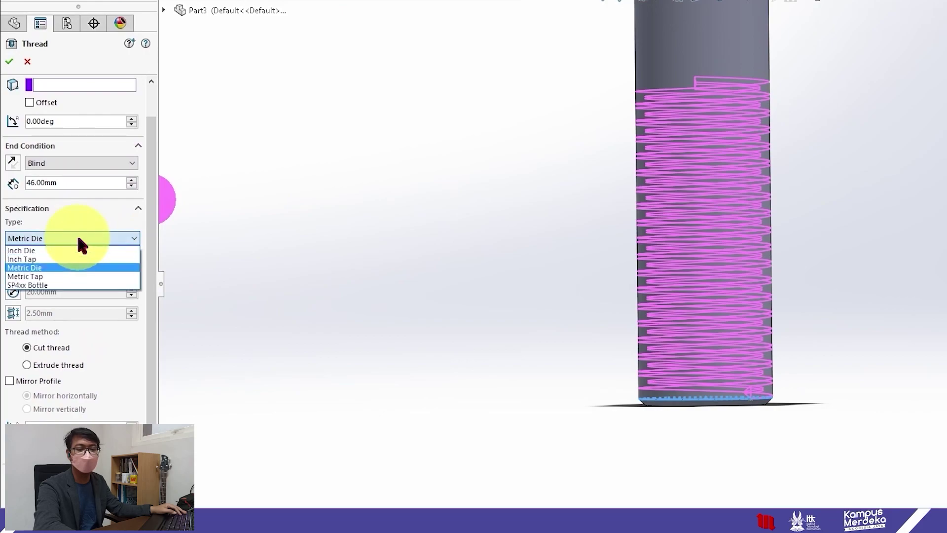
{"action": "left_click", "coordinate": [52, 263]}
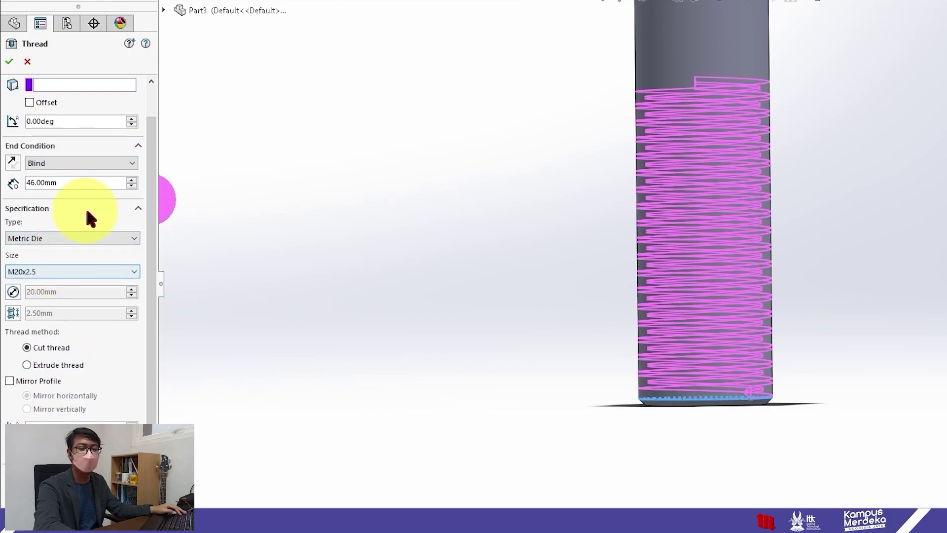
{"action": "left_click", "coordinate": [70, 270]}
{"action": "scroll", "coordinate": [58, 284], "scroll_direction": "up", "scroll_amount": 1}
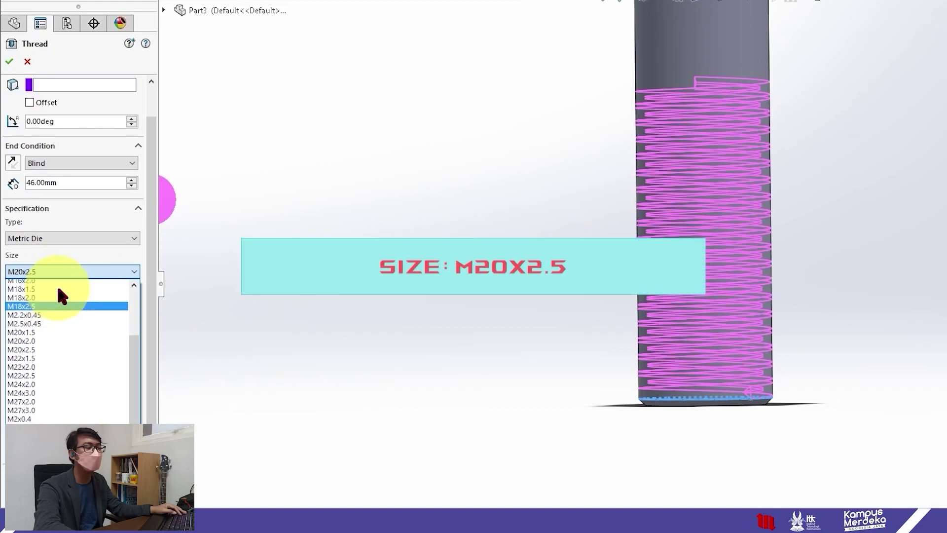
{"action": "scroll", "coordinate": [56, 291], "scroll_direction": "up", "scroll_amount": 1}
{"action": "scroll", "coordinate": [52, 310], "scroll_direction": "up", "scroll_amount": 1}
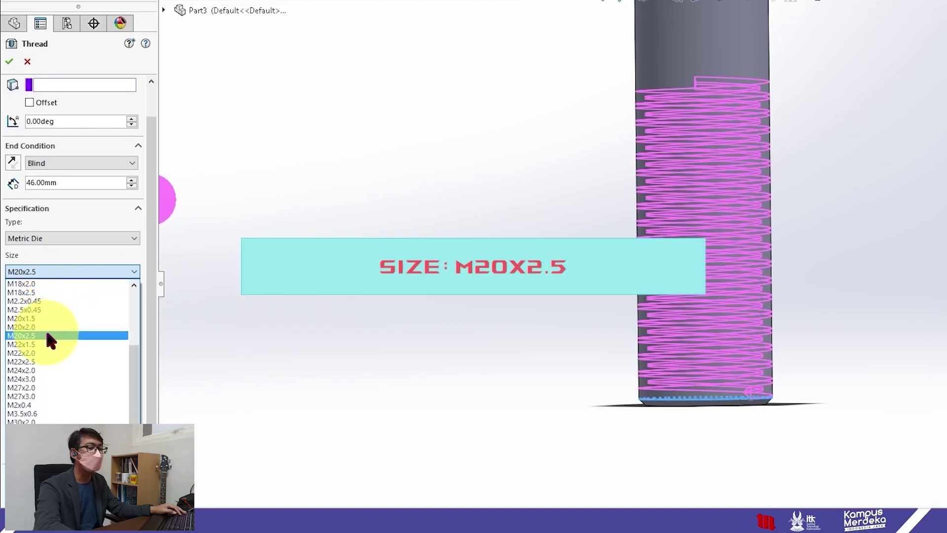
{"action": "left_click", "coordinate": [48, 335]}
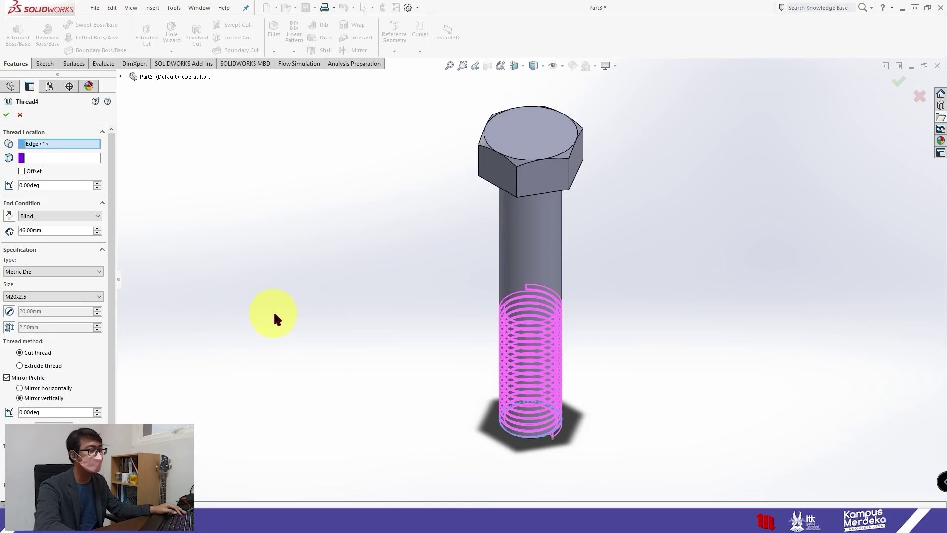
Step: Keep M20x2.5 and confirm the 46 mm cut thread as Thread4
{"action": "left_click", "coordinate": [98, 299]}
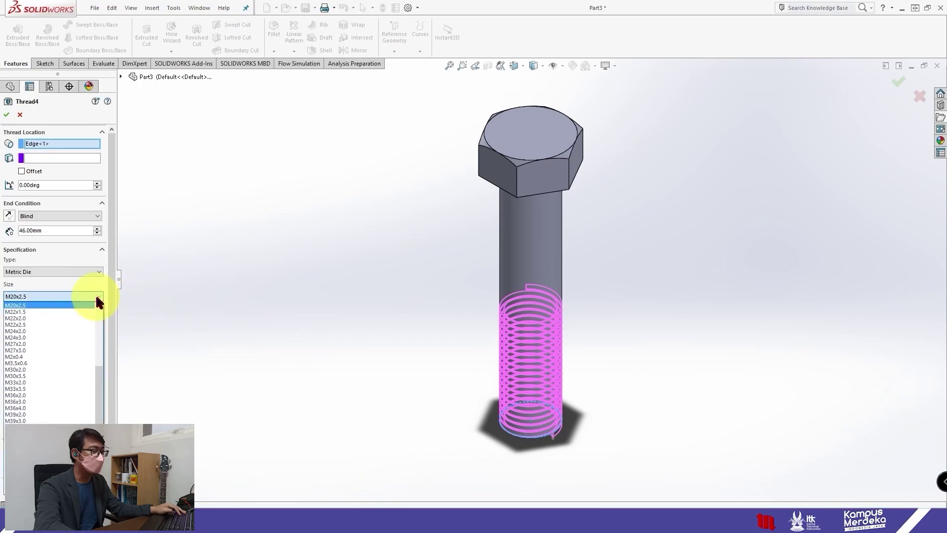
{"action": "left_click", "coordinate": [98, 299]}
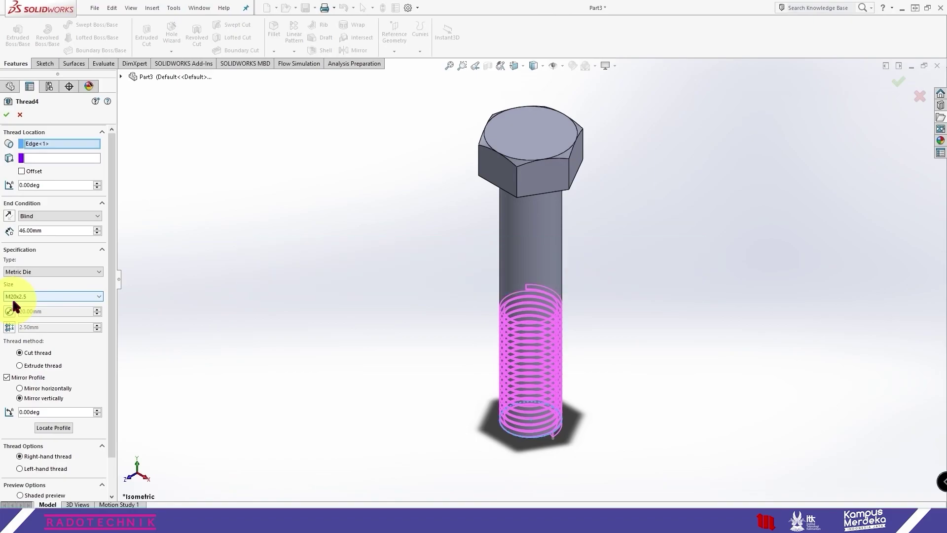
{"action": "scroll", "coordinate": [567, 390], "scroll_direction": "down", "scroll_amount": 5}
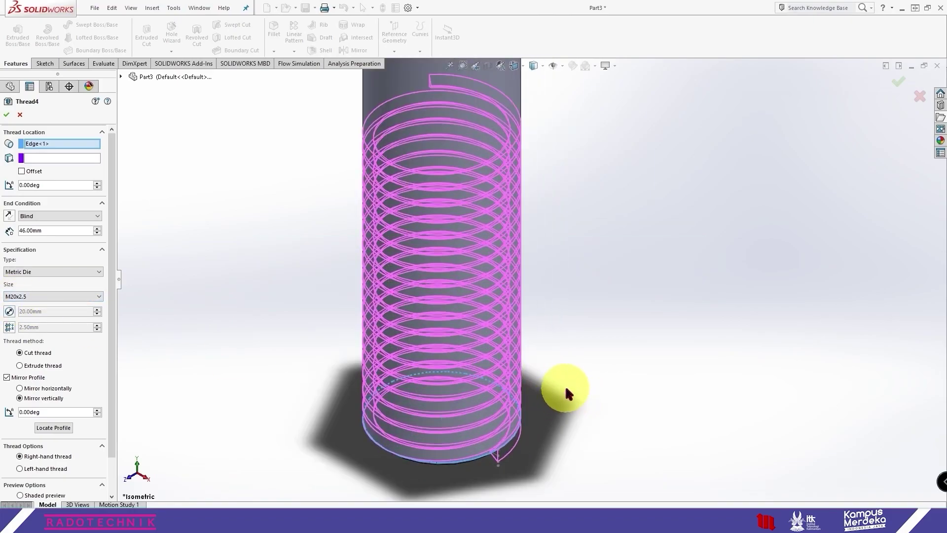
{"action": "mouse_move", "coordinate": [564, 385]}
{"action": "middle_mouse_down"}
{"action": "mouse_move", "coordinate": [522, 418]}
{"action": "mouse_move", "coordinate": [528, 355]}
{"action": "middle_mouse_up"}
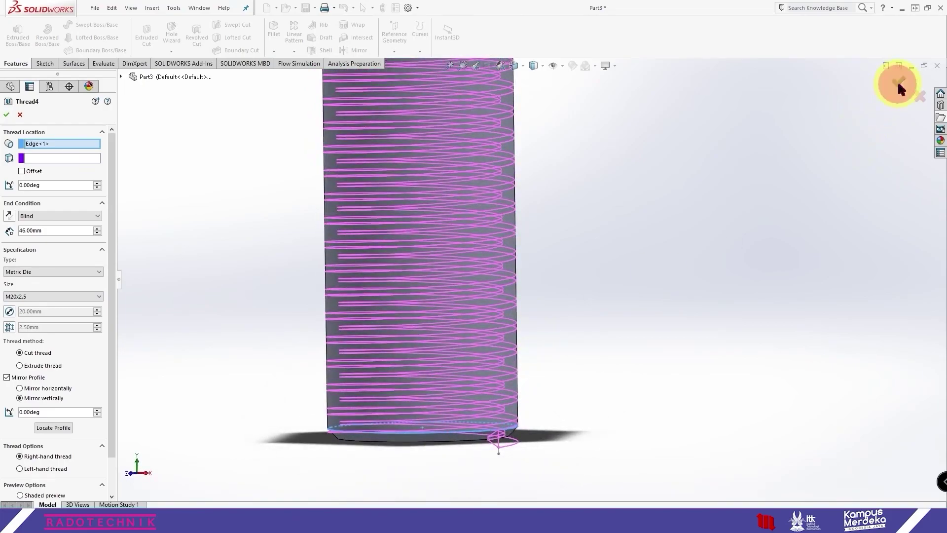
{"action": "left_click", "coordinate": [899, 85]}
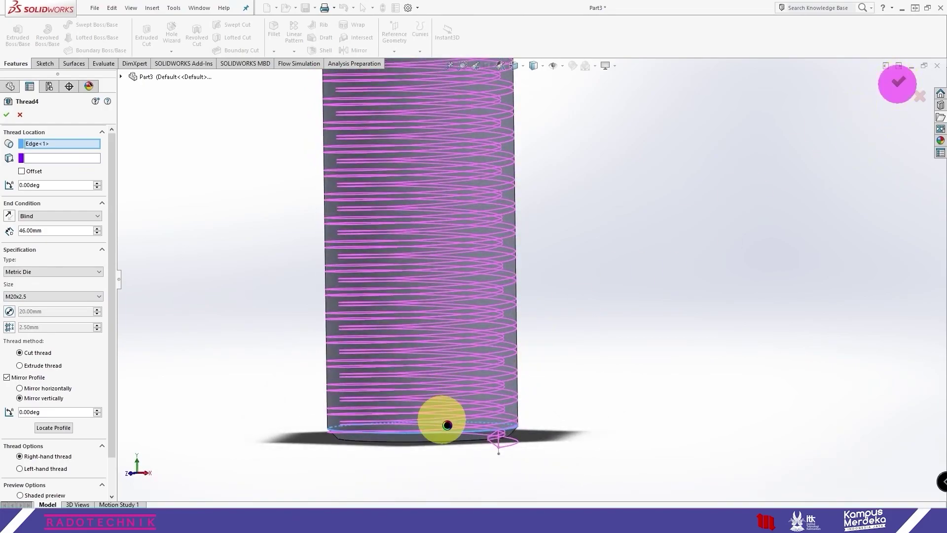
{"action": "left_click", "coordinate": [280, 376]}
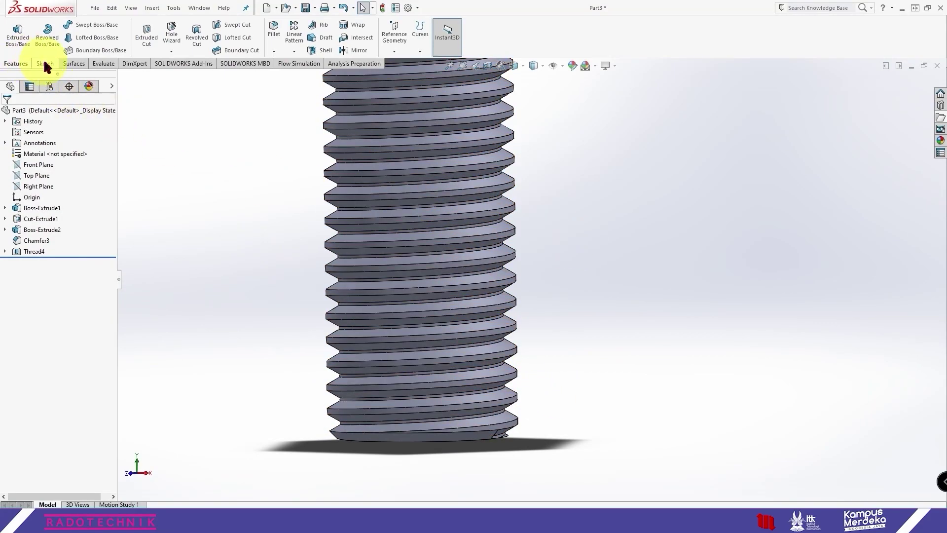
{"action": "left_click", "coordinate": [33, 251]}
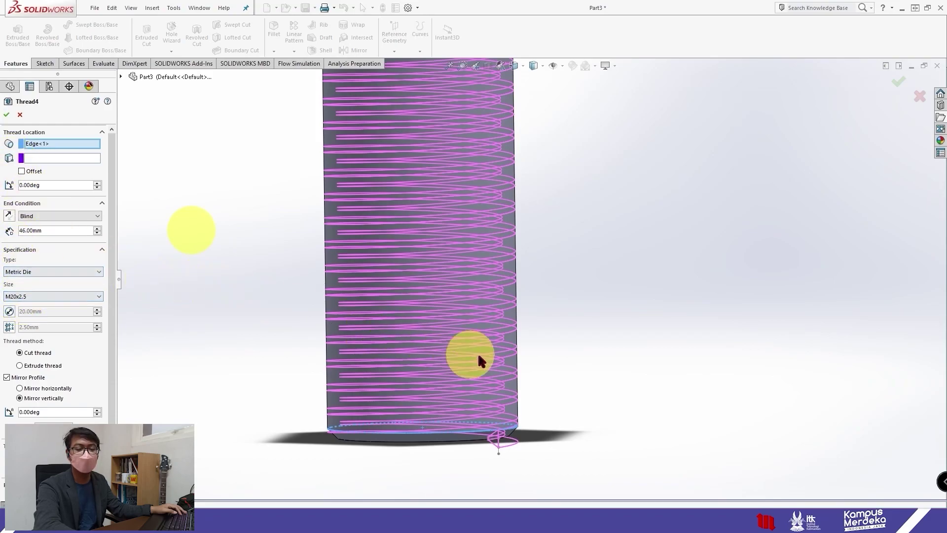
{"action": "left_click", "coordinate": [6, 114]}
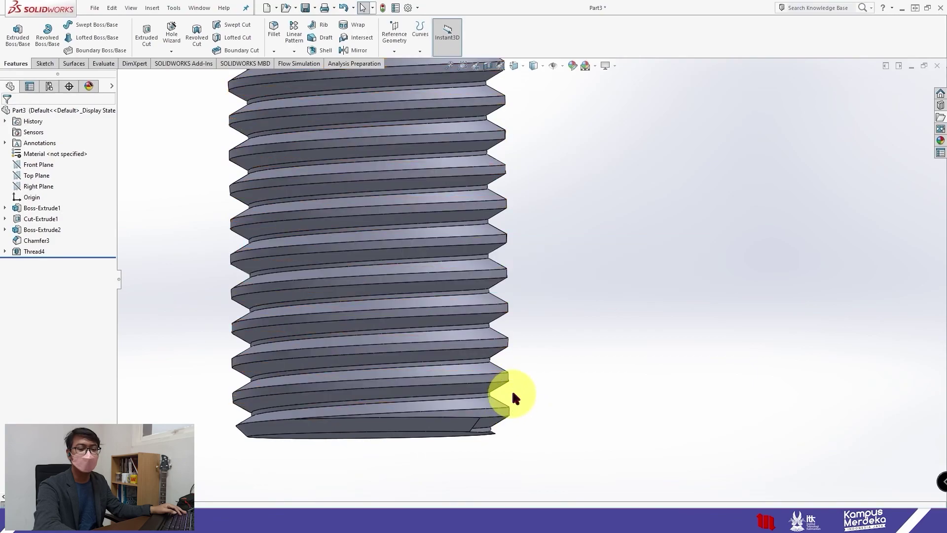
{"action": "scroll", "coordinate": [525, 394], "scroll_direction": "up", "scroll_amount": 5}
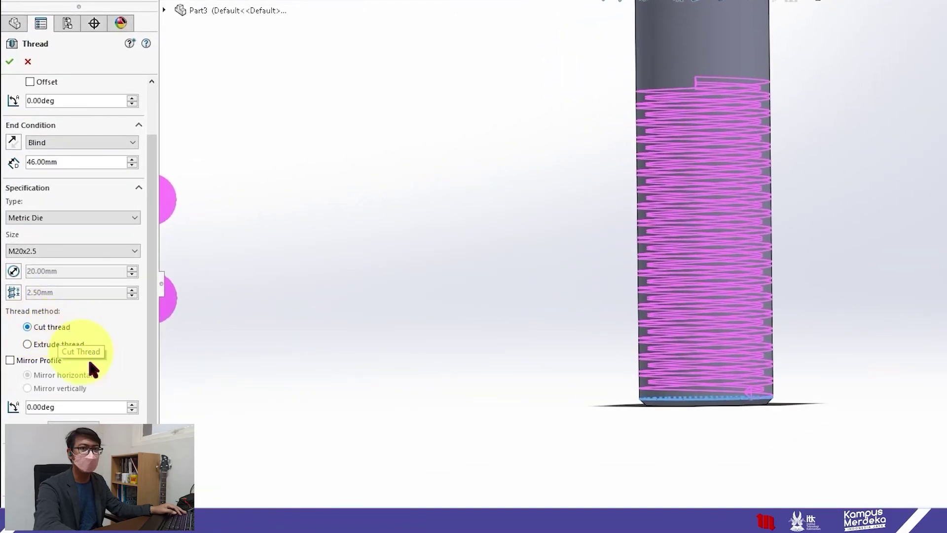
Step: Mirror the thread profile vertically, apply it, and show the bolt in Isometric view
{"action": "left_click", "coordinate": [40, 361]}
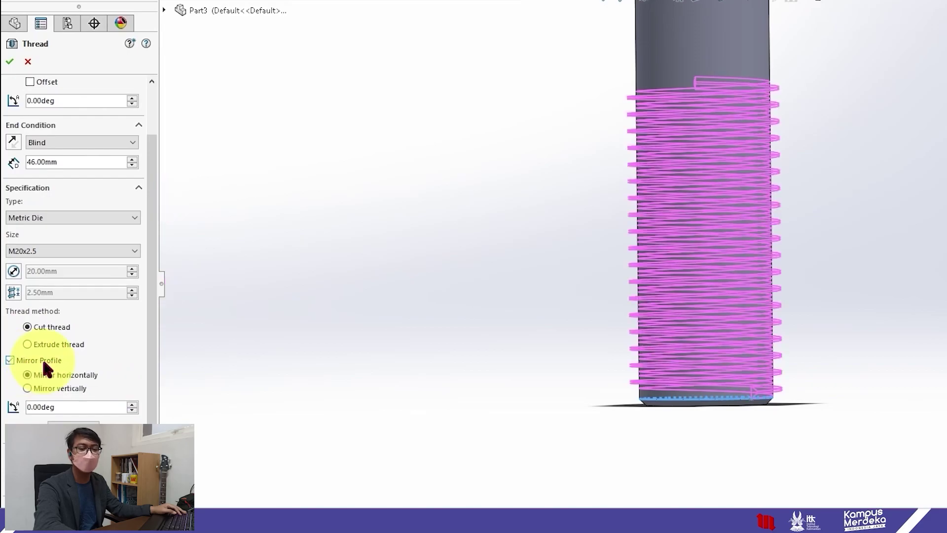
{"action": "left_click", "coordinate": [58, 389]}
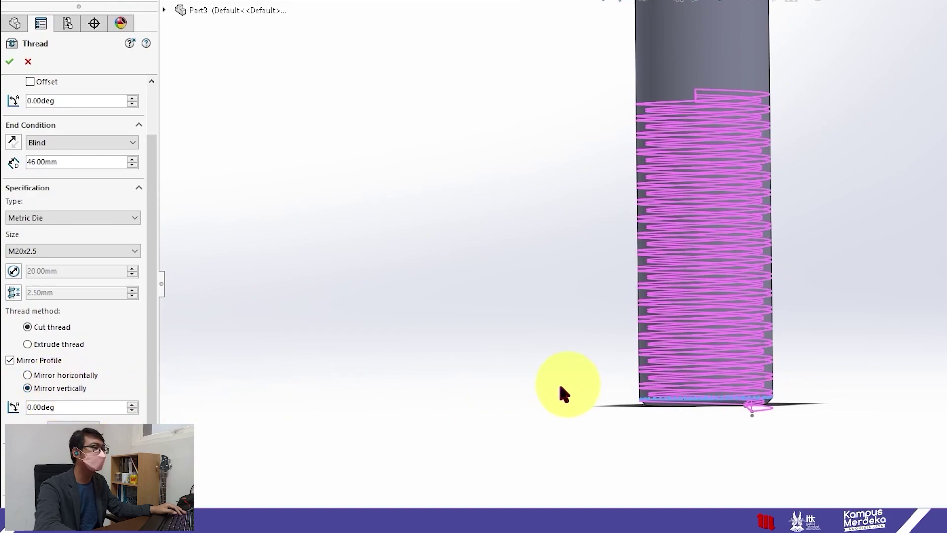
{"action": "left_click_drag", "start_coordinate": [146, 381], "coordinate": [147, 234]}
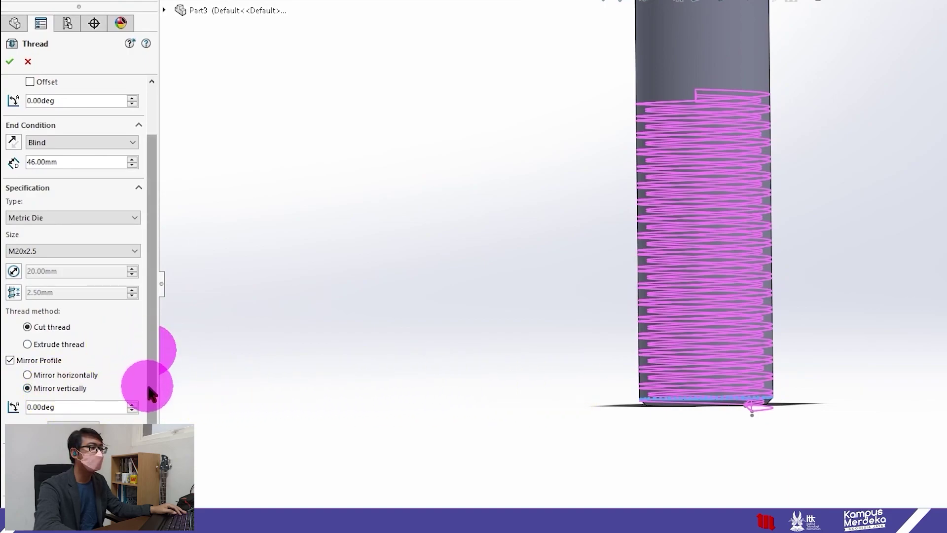
{"action": "left_click", "coordinate": [9, 61]}
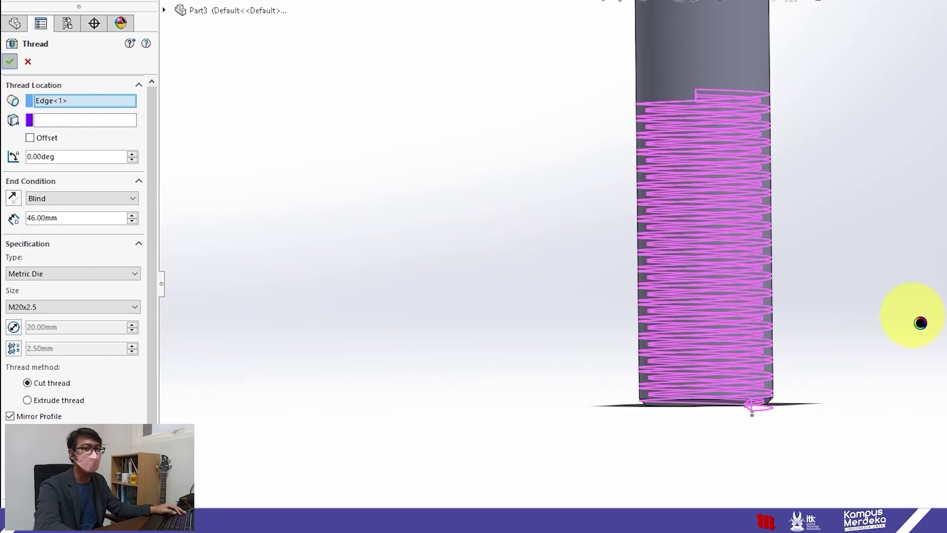
{"action": "mouse_move", "coordinate": [863, 318]}
{"action": "middle_mouse_down"}
{"action": "mouse_move", "coordinate": [581, 316]}
{"action": "mouse_move", "coordinate": [582, 200]}
{"action": "mouse_move", "coordinate": [578, 296]}
{"action": "middle_mouse_up"}
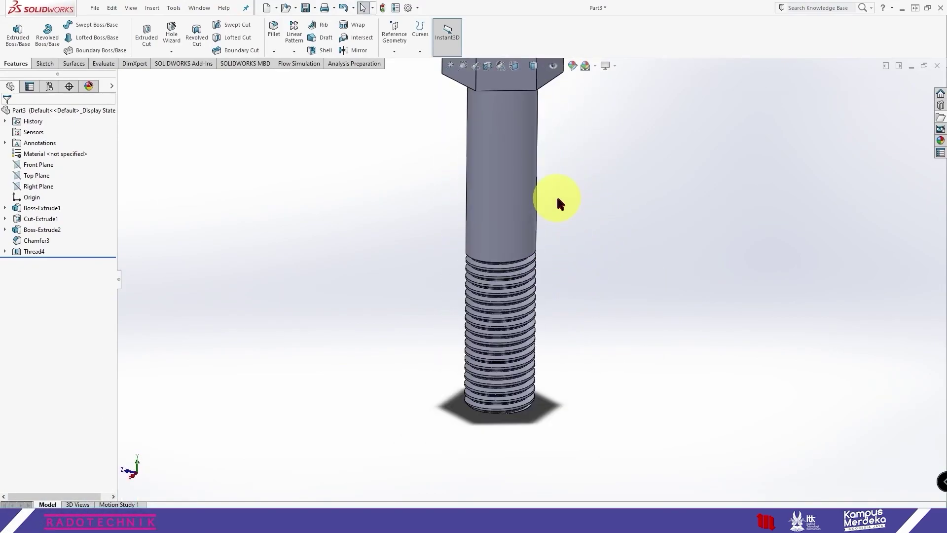
{"action": "key", "text": "space"}
{"action": "left_click", "coordinate": [352, 65]}
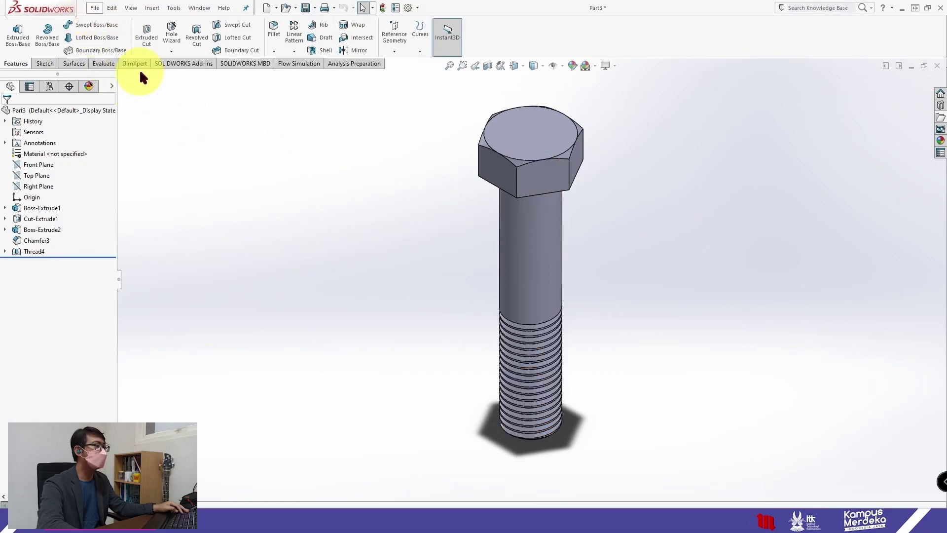
Step: Save the bolt part with Save As, inspect the threaded nut, and start a new document
{"action": "left_click", "coordinate": [95, 8]}
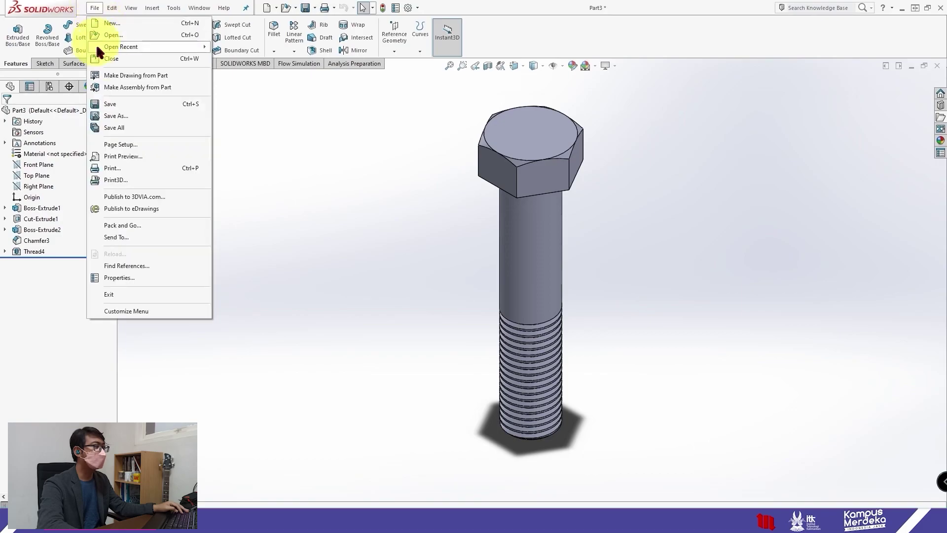
{"action": "left_click", "coordinate": [112, 103]}
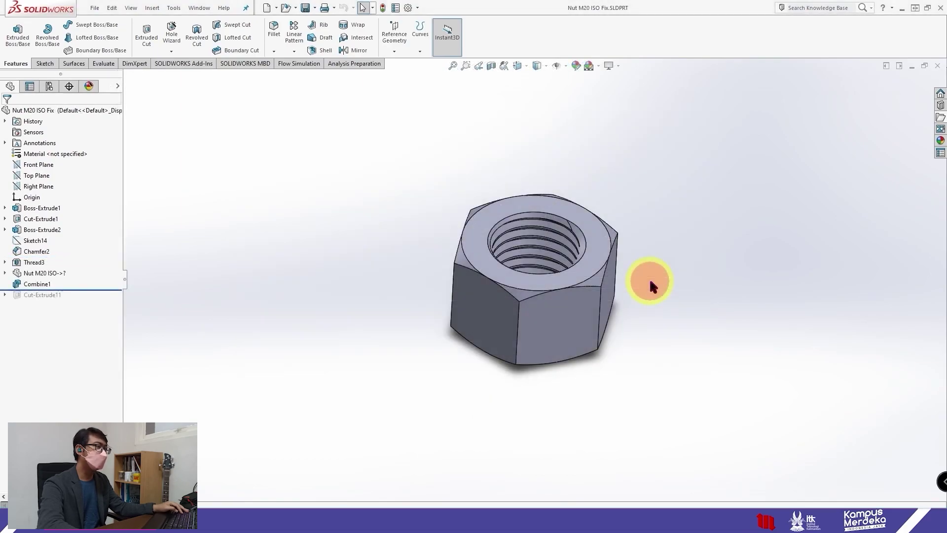
{"action": "mouse_move", "coordinate": [570, 249]}
{"action": "middle_mouse_down"}
{"action": "mouse_move", "coordinate": [553, 233]}
{"action": "mouse_move", "coordinate": [561, 206]}
{"action": "mouse_move", "coordinate": [541, 364]}
{"action": "mouse_move", "coordinate": [540, 254]}
{"action": "mouse_move", "coordinate": [546, 263]}
{"action": "mouse_move", "coordinate": [555, 175]}
{"action": "mouse_move", "coordinate": [552, 218]}
{"action": "middle_mouse_up"}
{"action": "scroll", "coordinate": [541, 235], "scroll_direction": "down", "scroll_amount": 3}
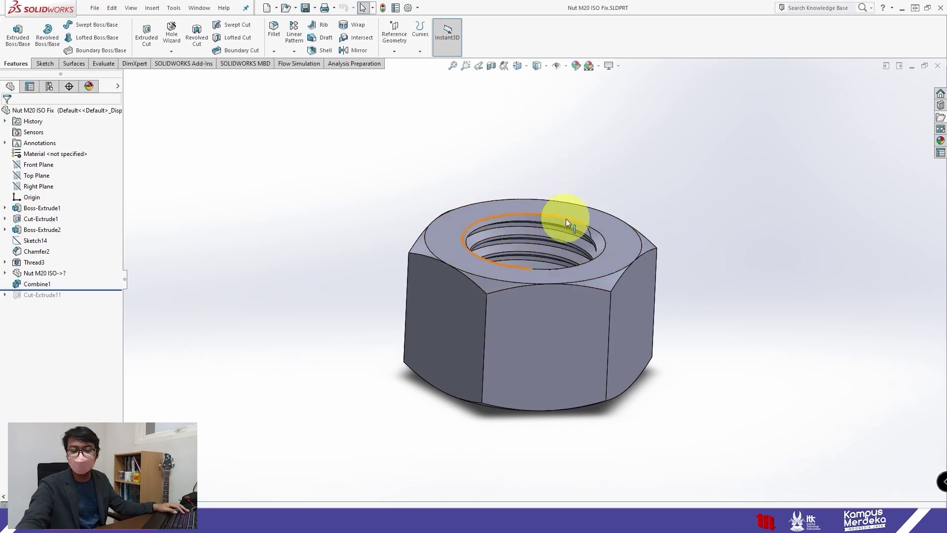
{"action": "middle_click_drag", "start_coordinate": [566, 218], "coordinate": [554, 218]}
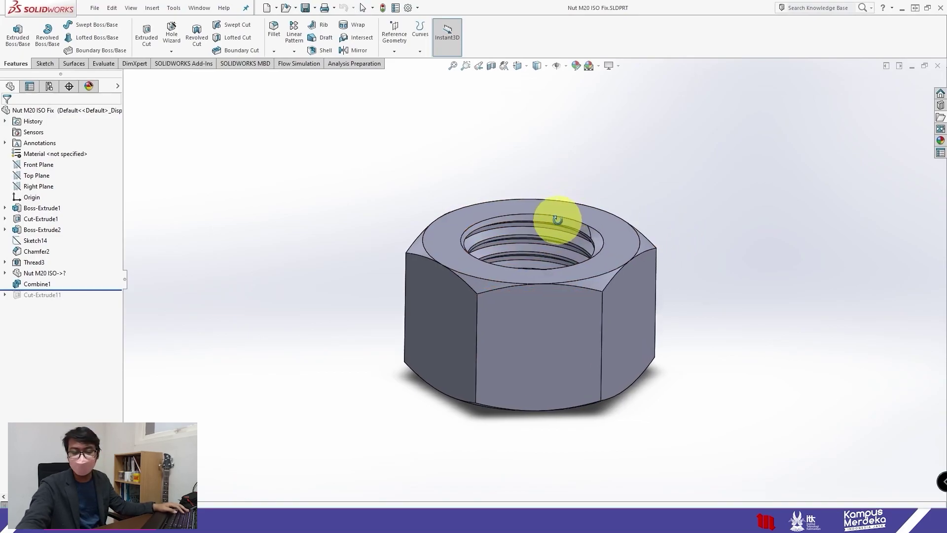
{"action": "left_click", "coordinate": [94, 8]}
{"action": "left_click", "coordinate": [106, 23]}
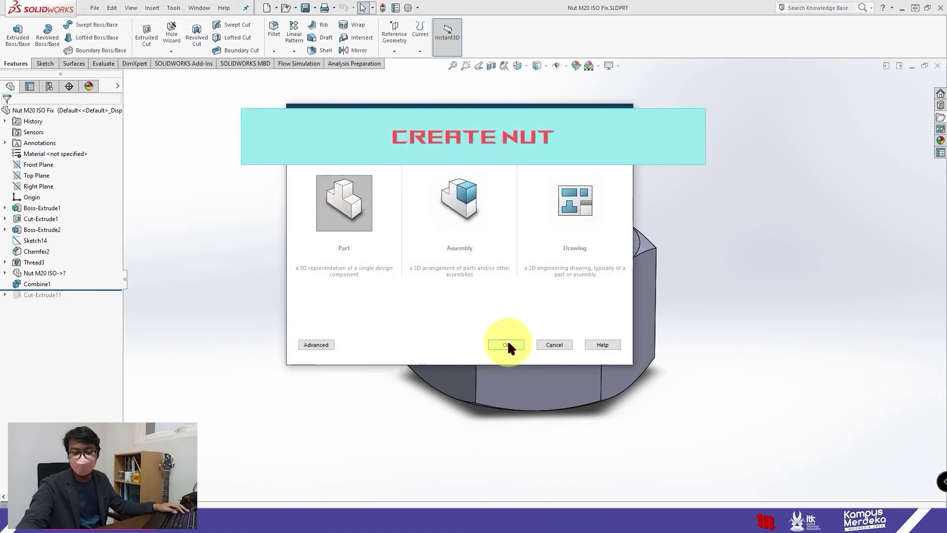
Step: Create a new part and sketch a hexagon centred on the origin on the Top Plane
{"action": "left_click", "coordinate": [506, 343]}
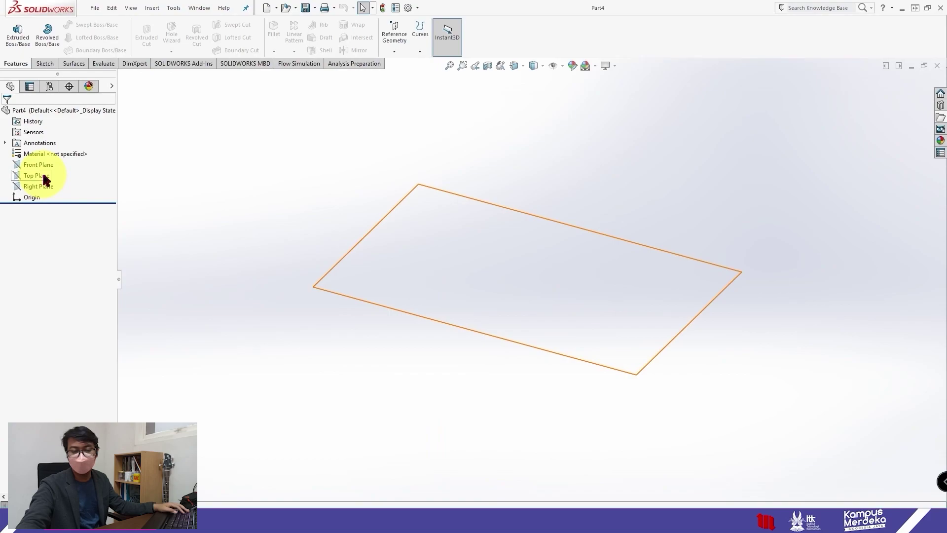
{"action": "left_click", "coordinate": [43, 175]}
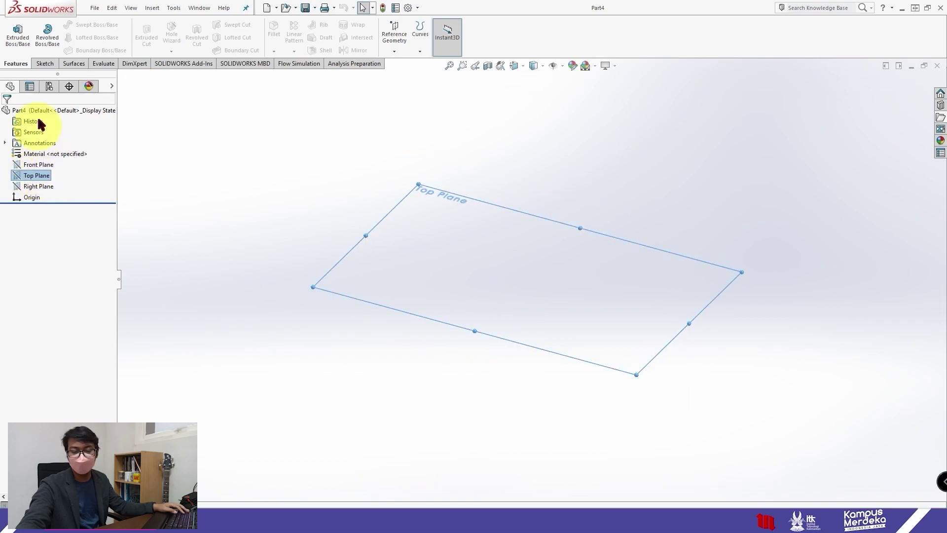
{"action": "left_click", "coordinate": [45, 63]}
{"action": "left_click", "coordinate": [14, 31]}
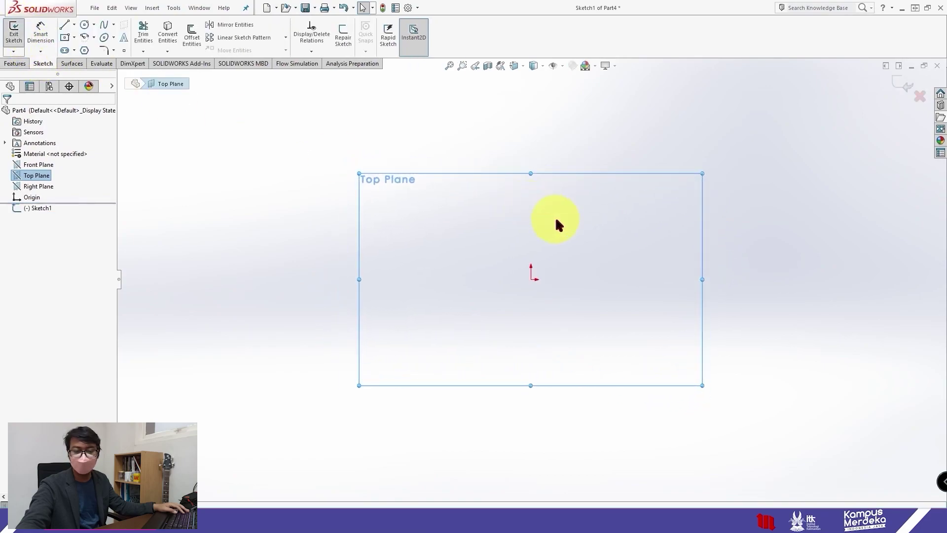
{"action": "left_click", "coordinate": [84, 49]}
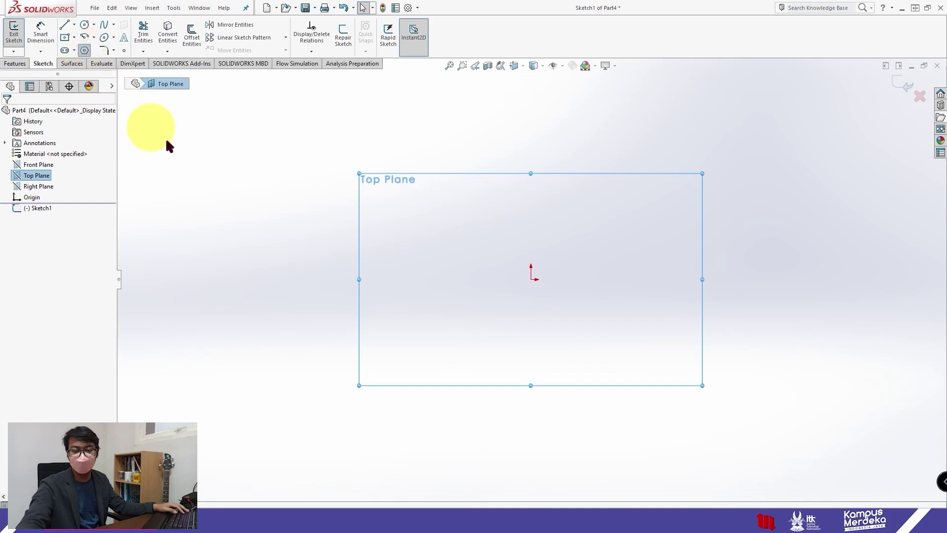
{"action": "double_click", "coordinate": [47, 167]}
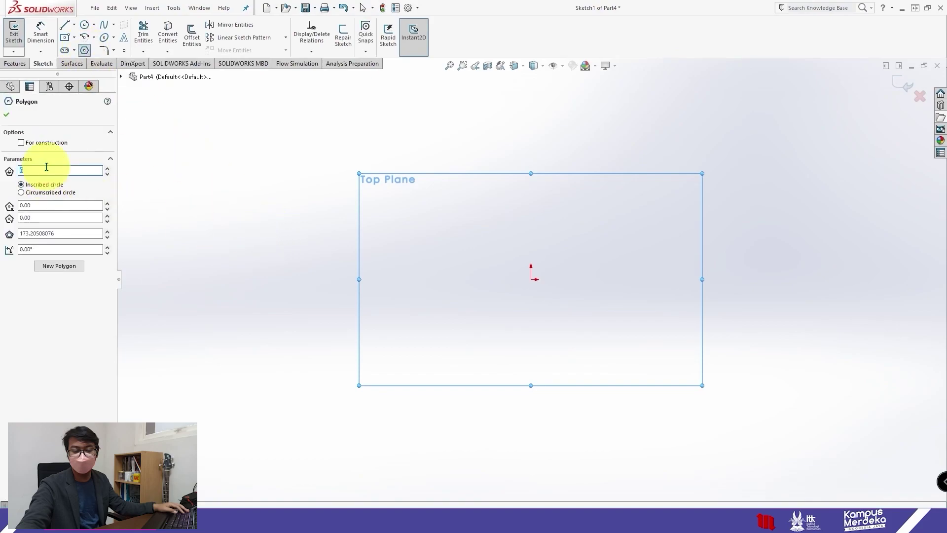
{"action": "left_click", "coordinate": [533, 278]}
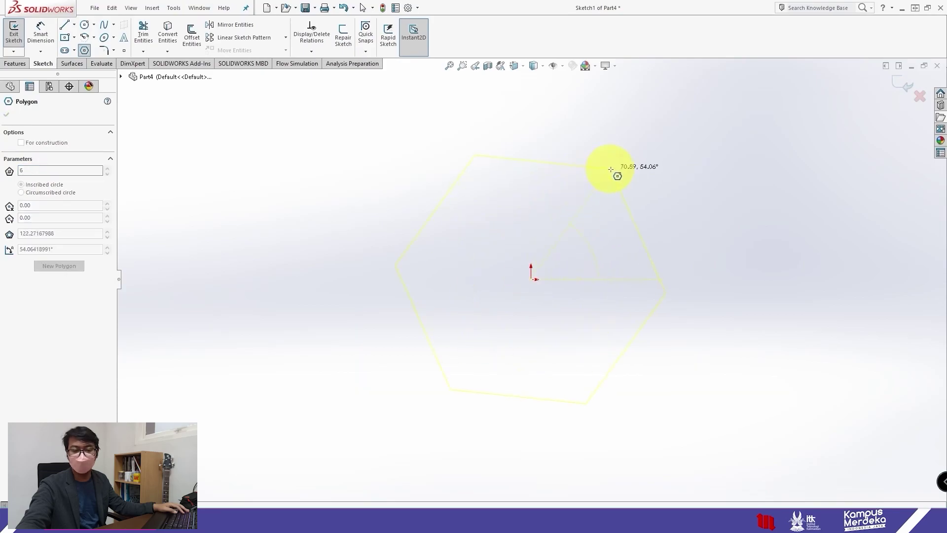
{"action": "left_click", "coordinate": [611, 170]}
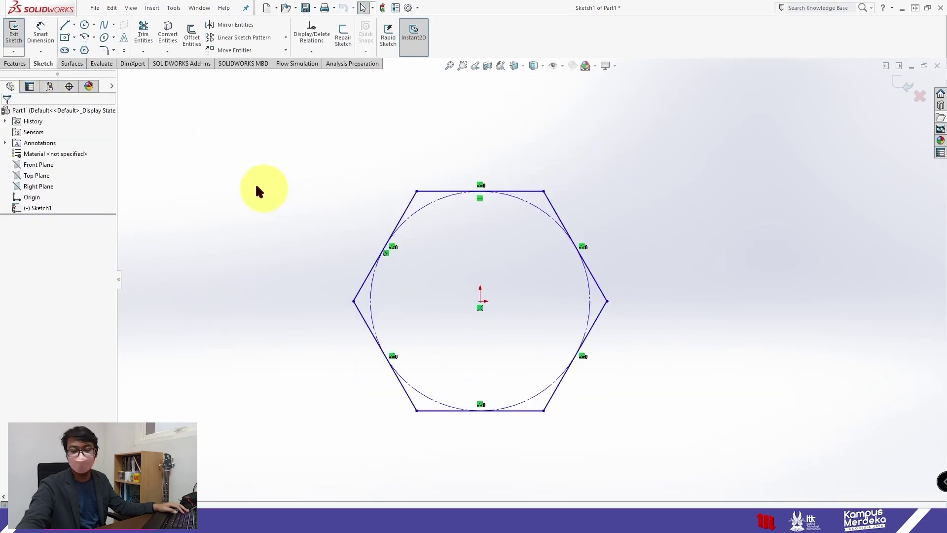
Step: Dimension the hexagon's opposite edges 30 mm across flats
{"action": "left_click", "coordinate": [40, 33]}
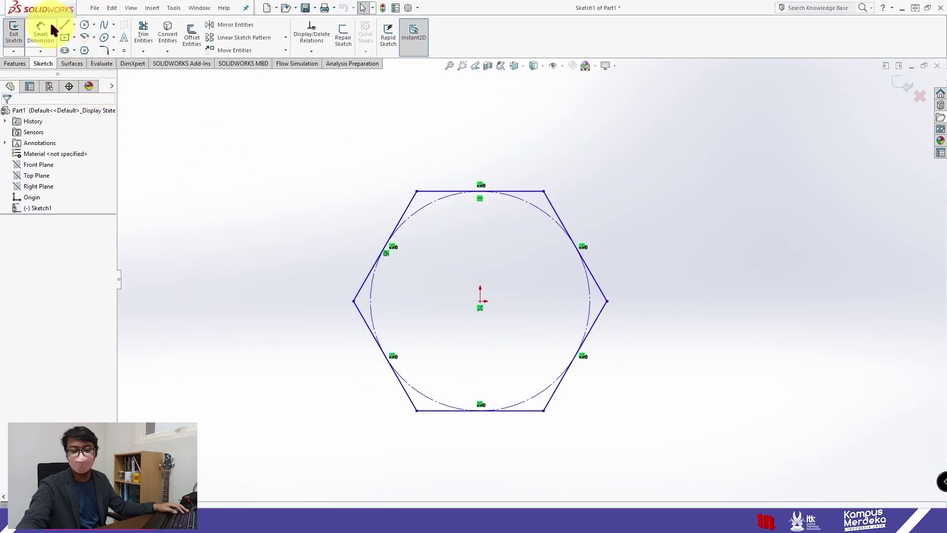
{"action": "left_click", "coordinate": [444, 193]}
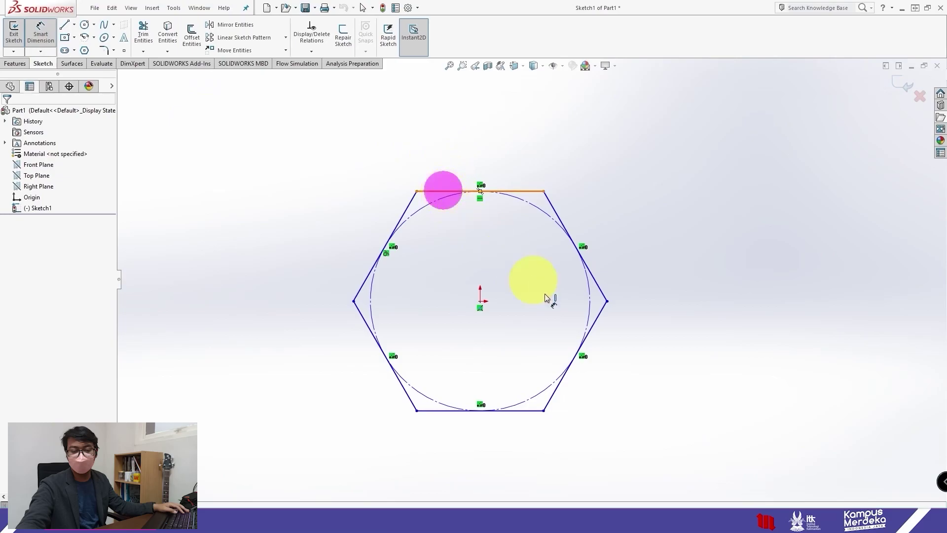
{"action": "left_click", "coordinate": [530, 410]}
{"action": "left_click", "coordinate": [671, 309]}
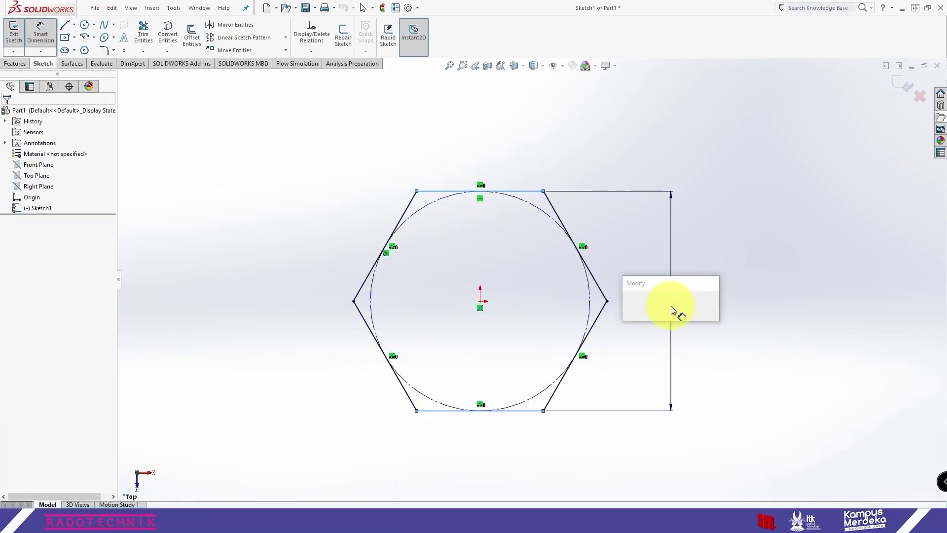
{"action": "type", "text": "3"}
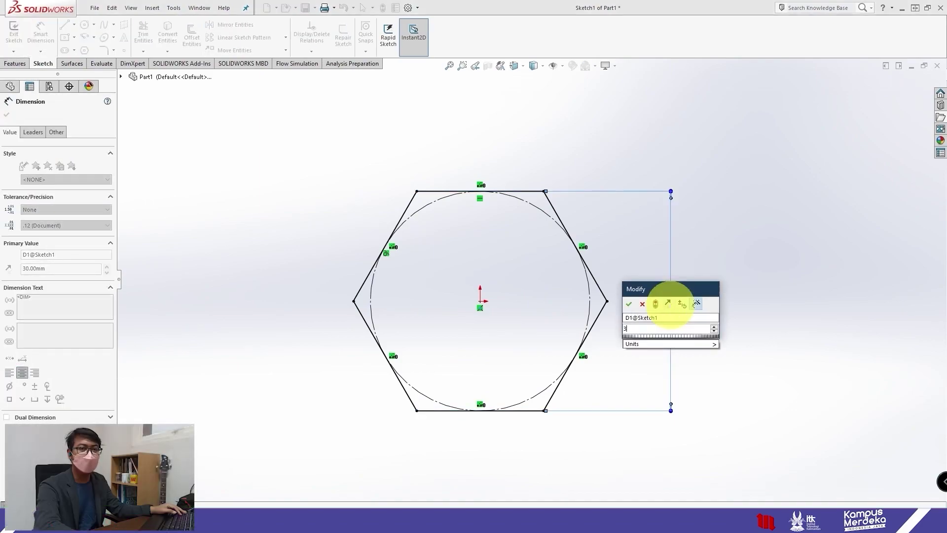
{"action": "type", "text": "0mm"}
{"action": "key", "text": "Return"}
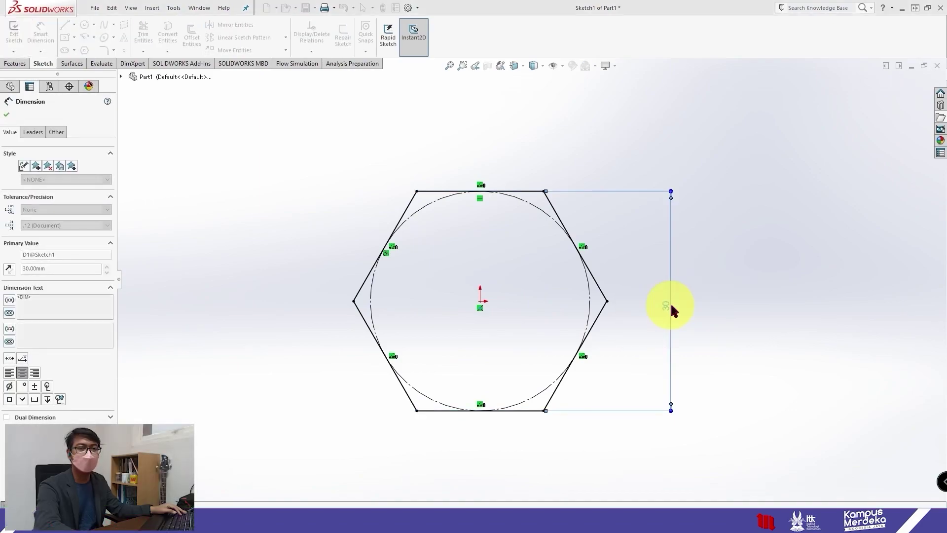
{"action": "left_click", "coordinate": [6, 115]}
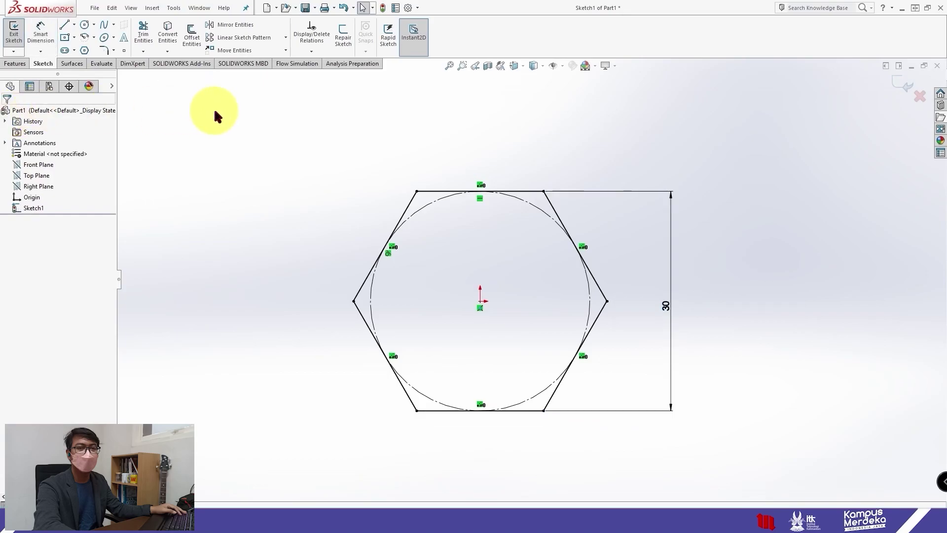
Step: Extrude the hexagon Mid Plane to 19 mm as Boss-Extrude1
{"action": "left_click", "coordinate": [21, 66]}
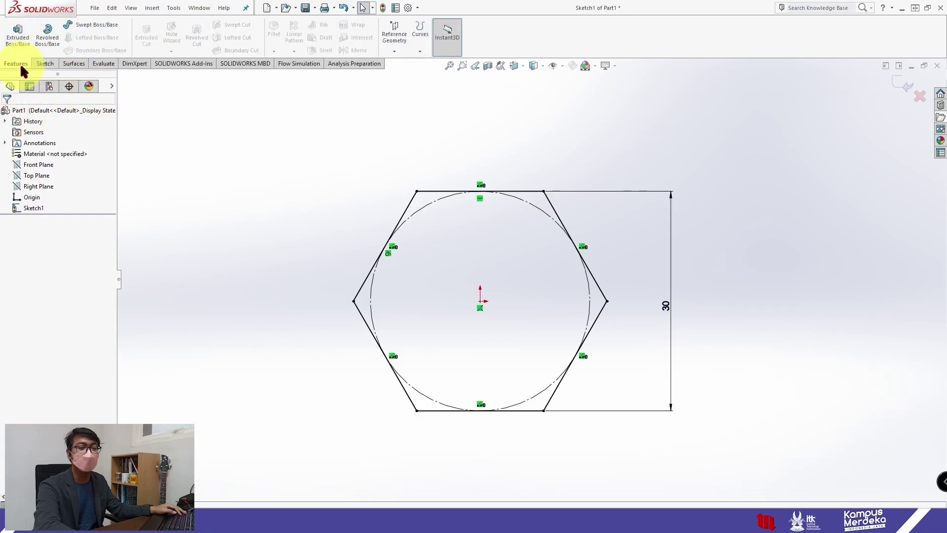
{"action": "left_click", "coordinate": [28, 29]}
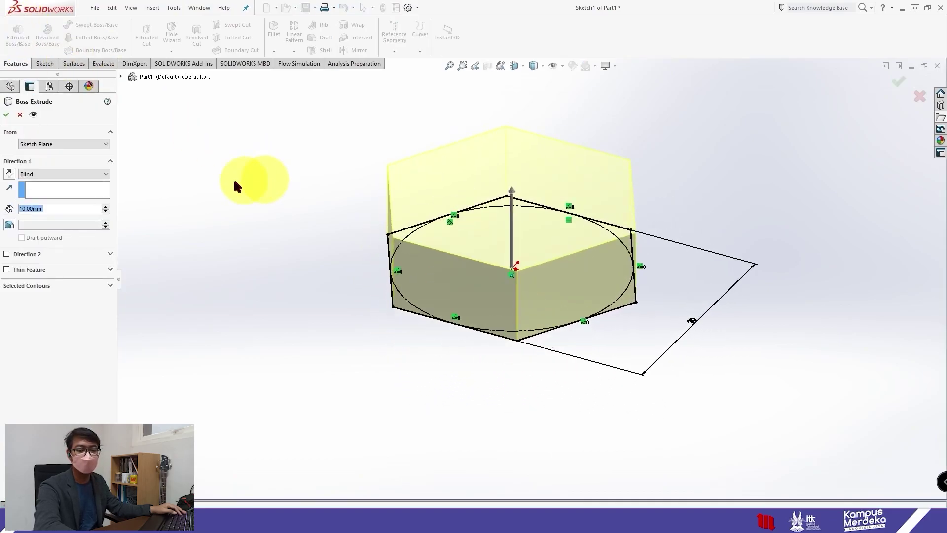
{"action": "left_click", "coordinate": [69, 173]}
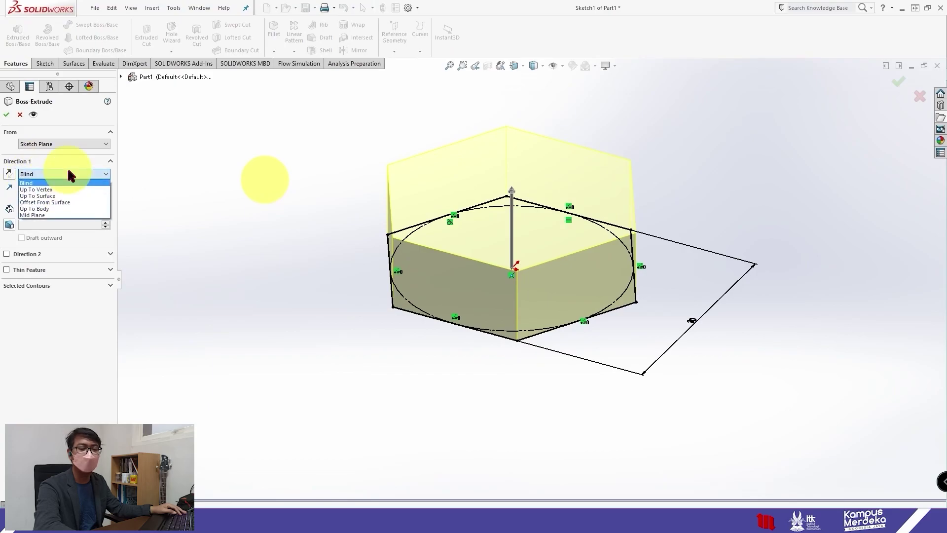
{"action": "left_click", "coordinate": [52, 215]}
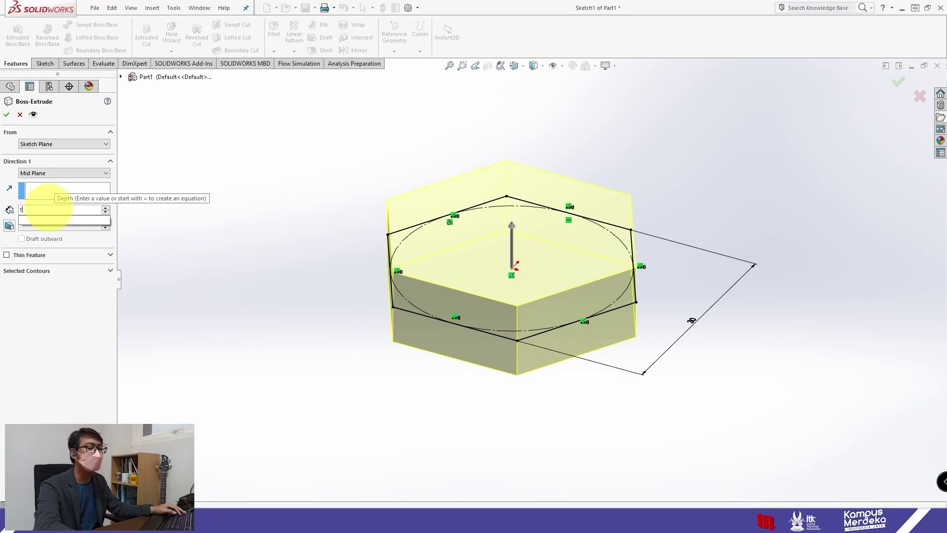
{"action": "type", "text": "19"}
{"action": "key", "text": "Return"}
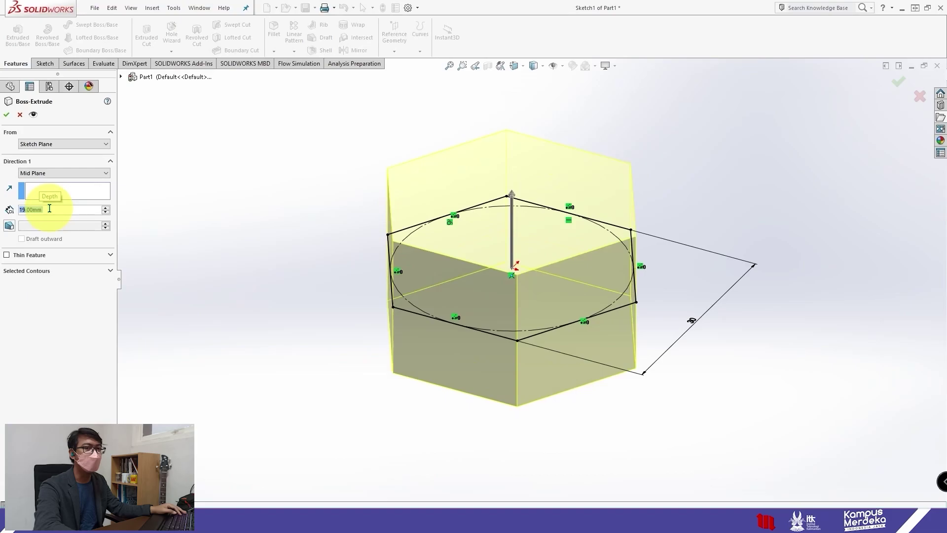
{"action": "left_click", "coordinate": [6, 115]}
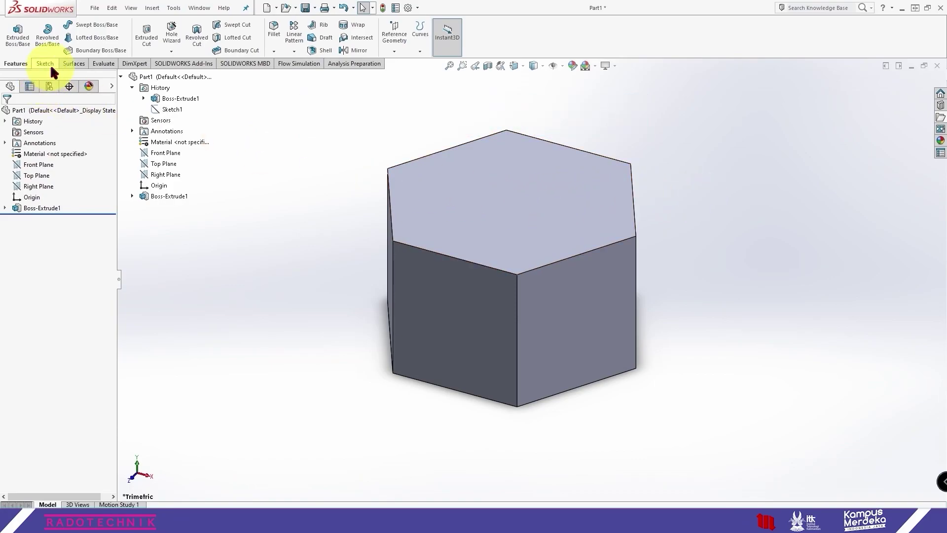
Step: Sketch a radius 15 circle centred on the prism's top face
{"action": "left_click", "coordinate": [542, 195]}
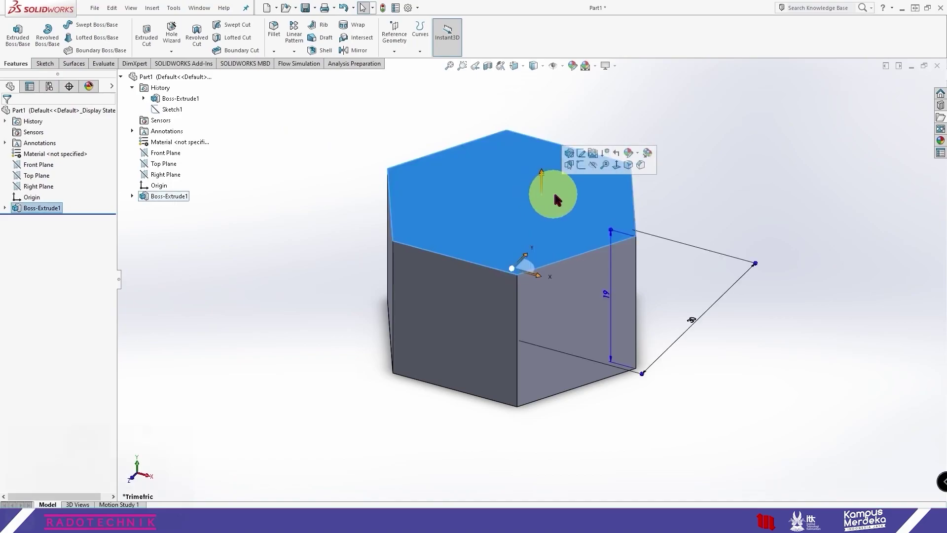
{"action": "left_click", "coordinate": [581, 165]}
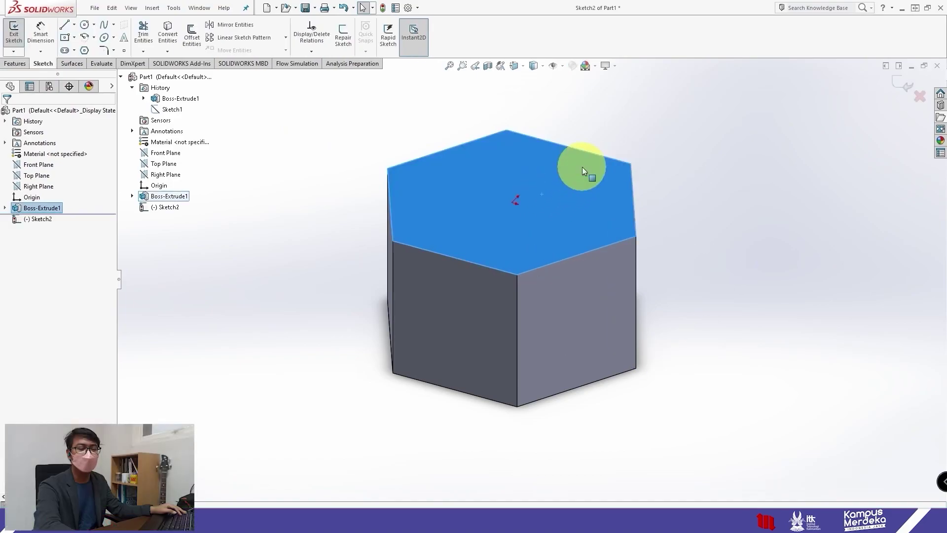
{"action": "left_click", "coordinate": [637, 135]}
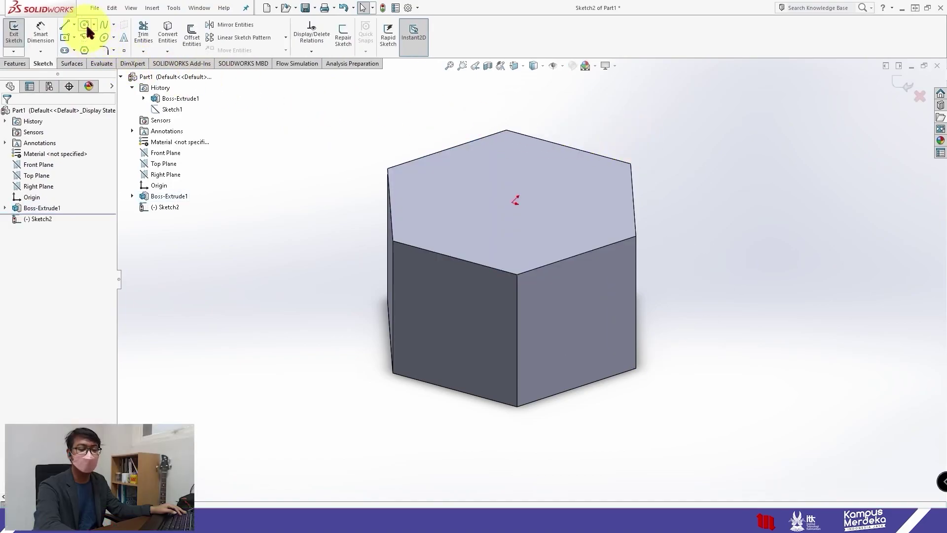
{"action": "left_click", "coordinate": [86, 22]}
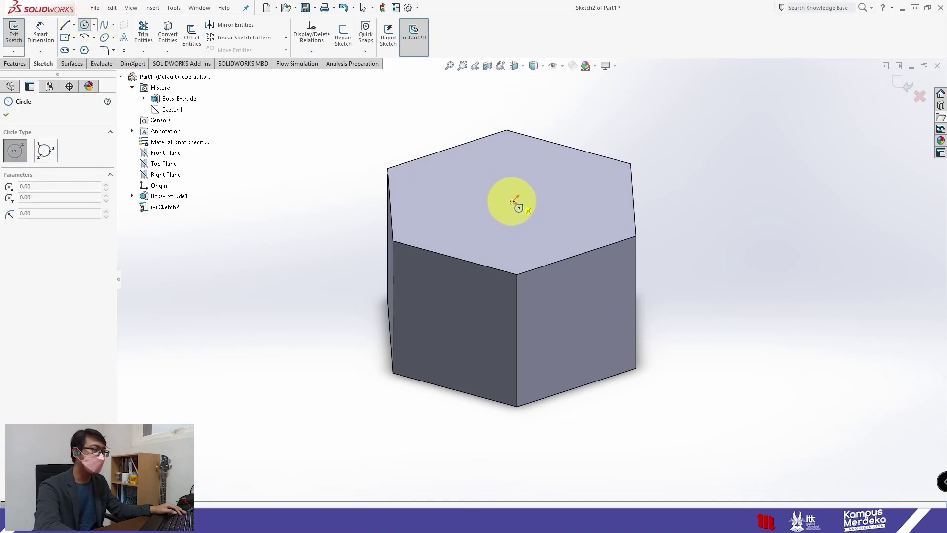
{"action": "left_click", "coordinate": [514, 202]}
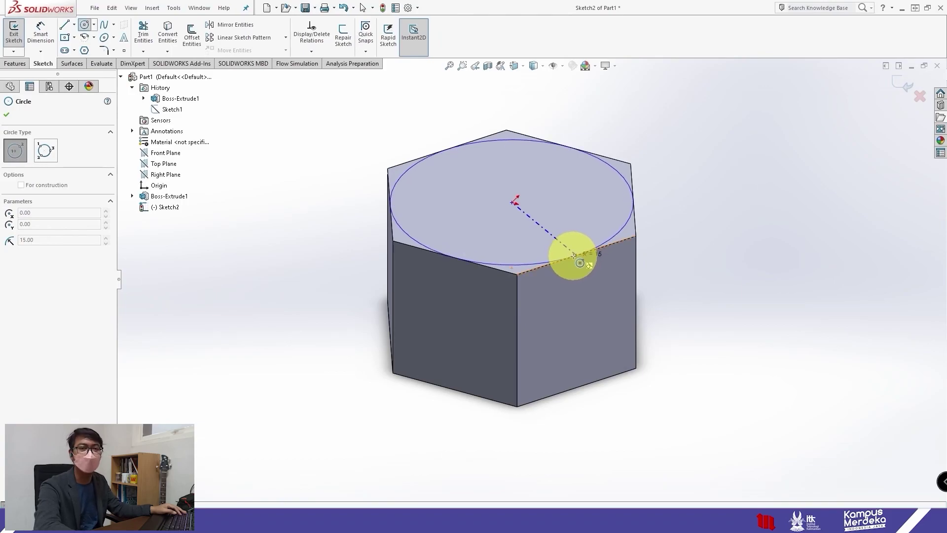
{"action": "left_click", "coordinate": [574, 255]}
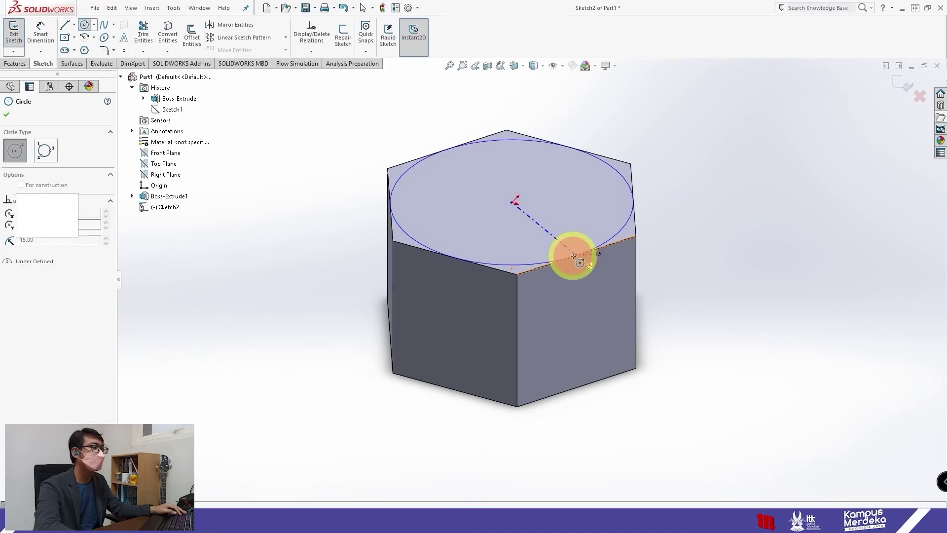
{"action": "left_click", "coordinate": [6, 115]}
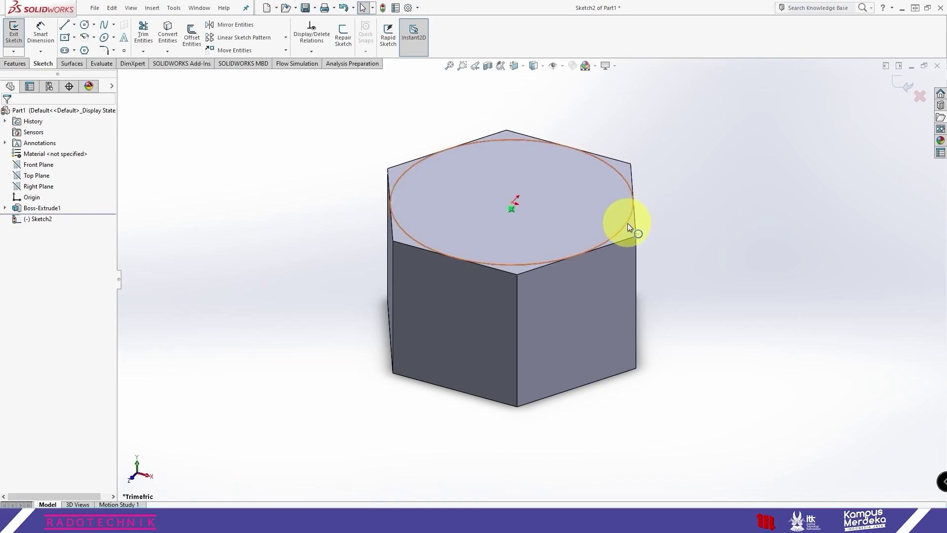
Step: Make the circle tangent to a hexagon edge
{"action": "left_click", "coordinate": [626, 223]}
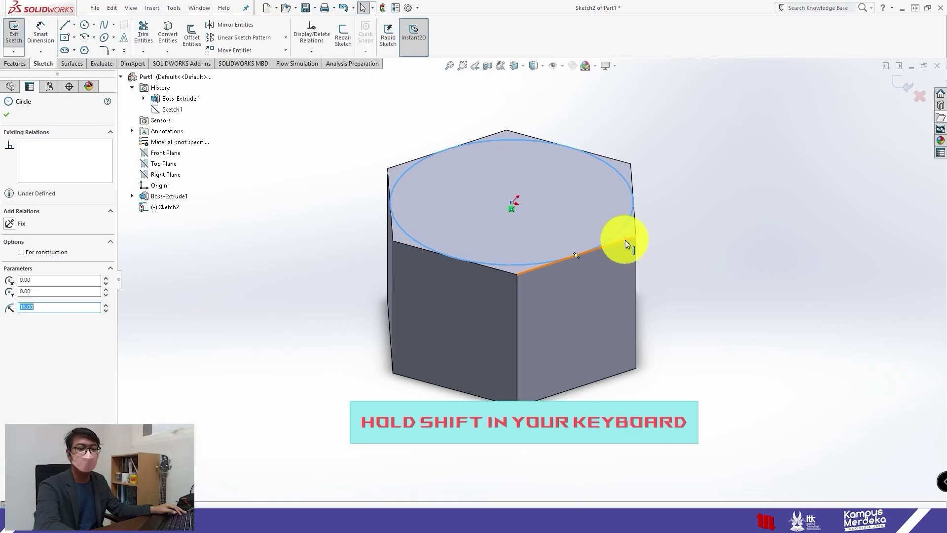
{"action": "left_click", "coordinate": [626, 240], "text": "shift"}
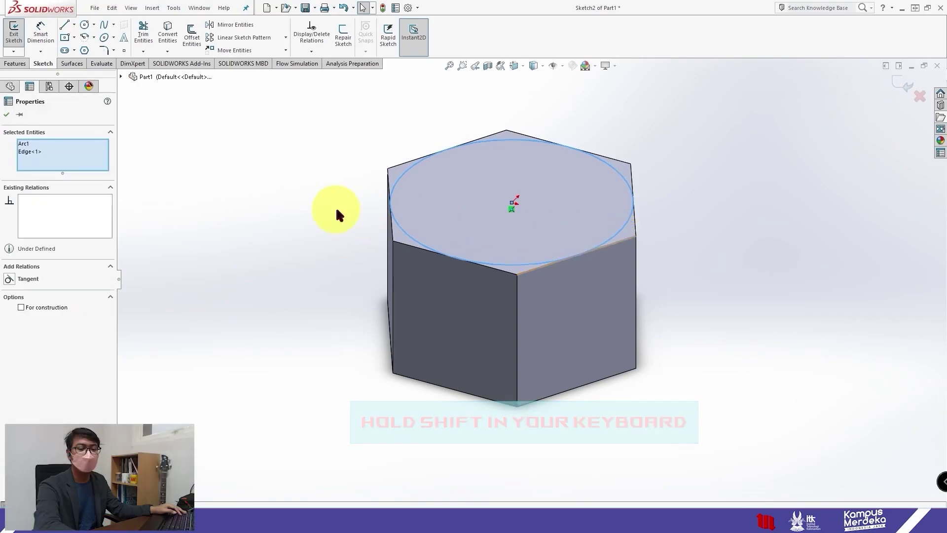
{"action": "left_click", "coordinate": [9, 280]}
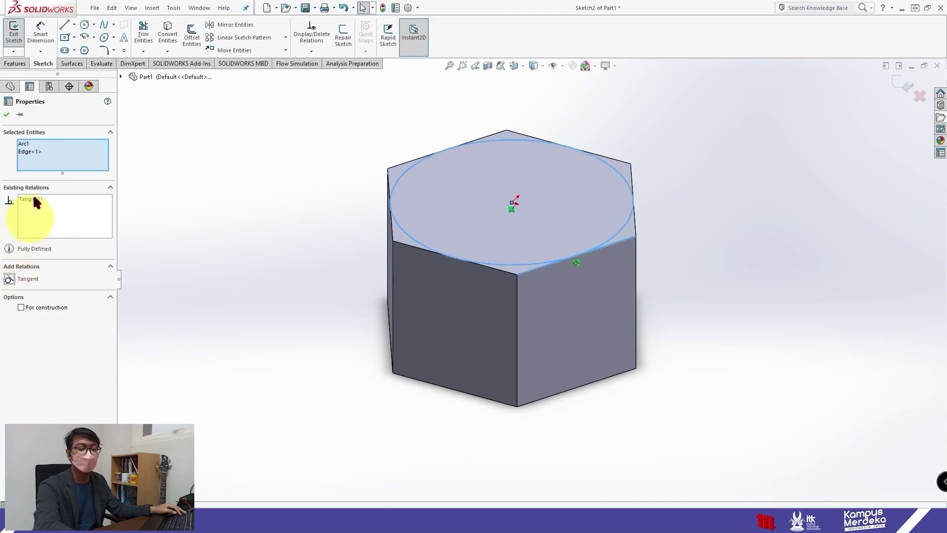
{"action": "left_click", "coordinate": [6, 116]}
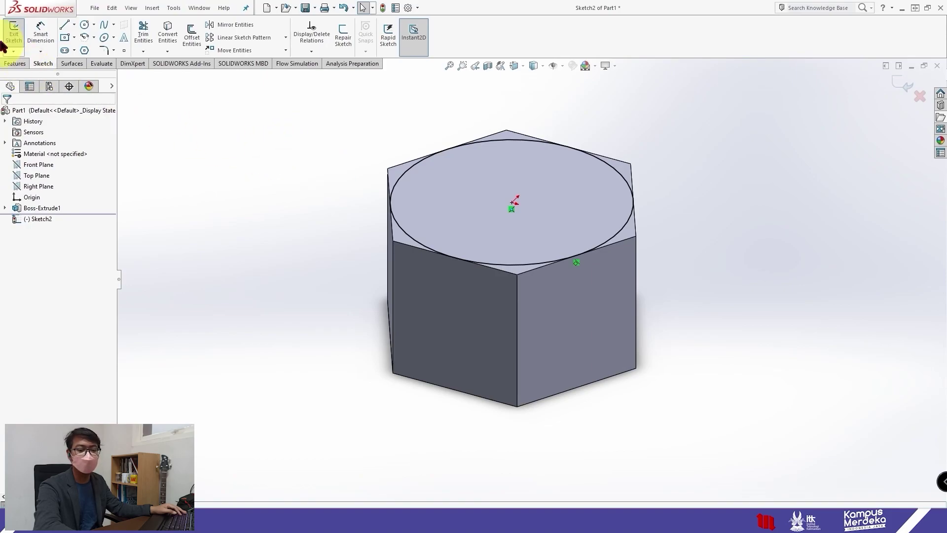
{"action": "left_click", "coordinate": [15, 64]}
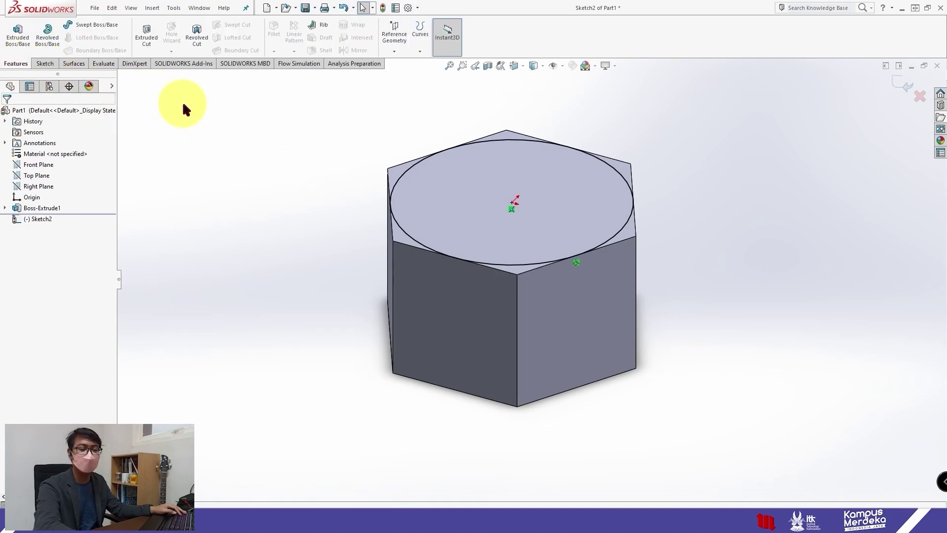
Step: Set up a 19 mm extruded cut from the circle with Flip side to cut and a 60° draft
{"action": "left_click", "coordinate": [147, 39]}
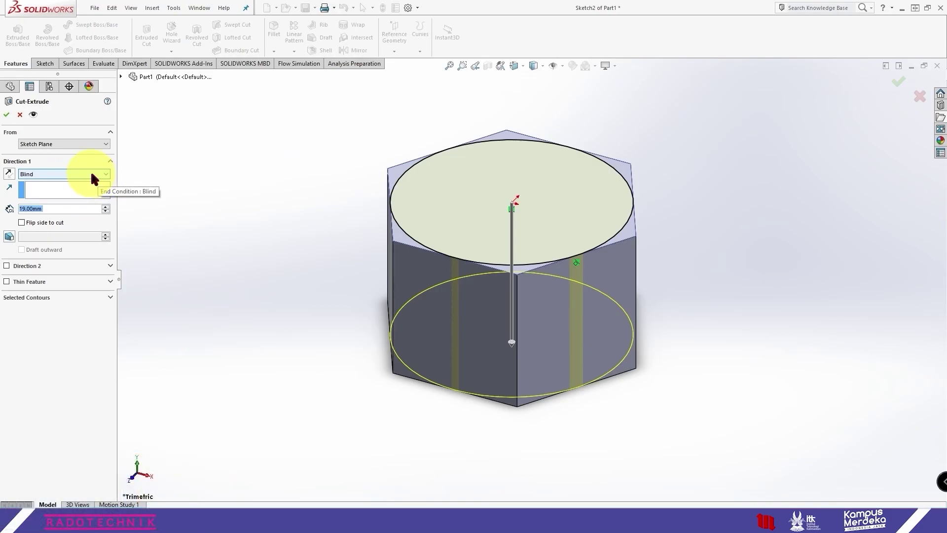
{"action": "left_click", "coordinate": [56, 223]}
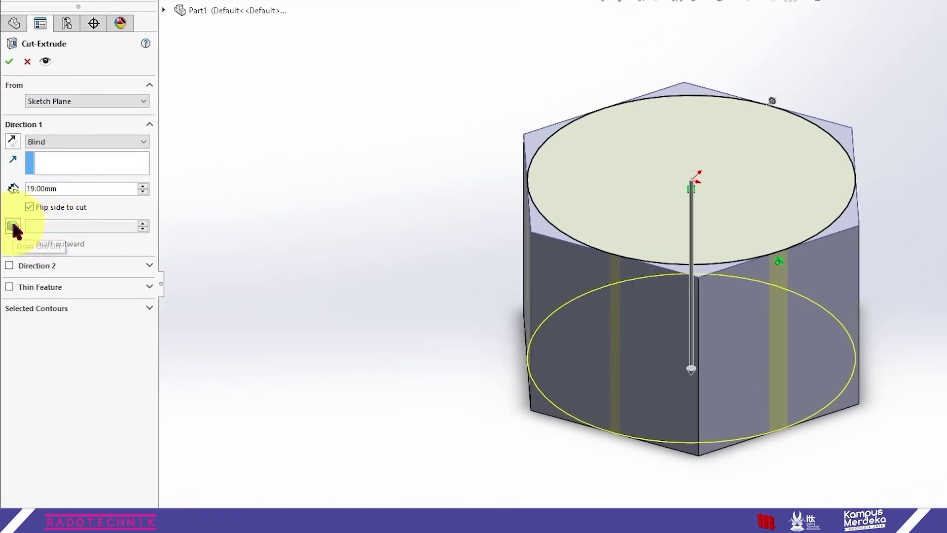
{"action": "left_click", "coordinate": [14, 226]}
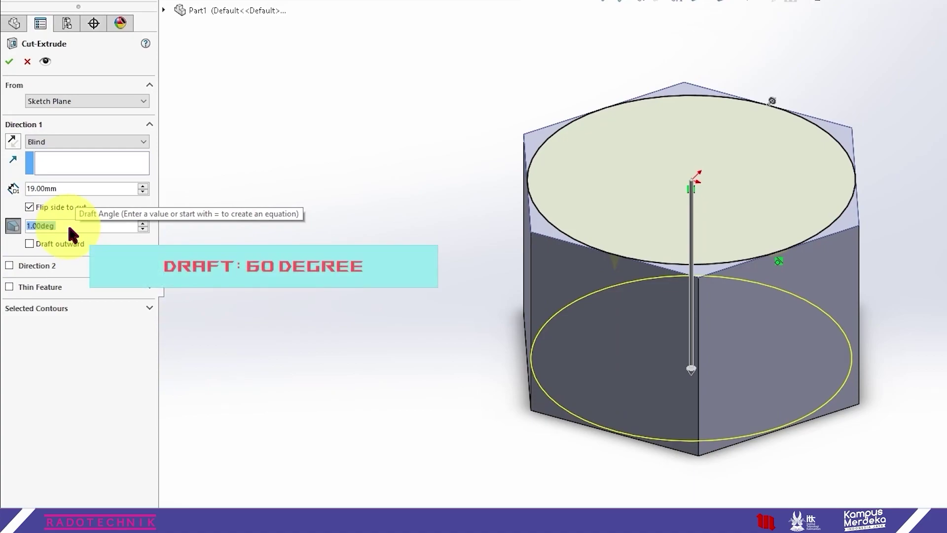
{"action": "type", "text": "60"}
{"action": "key", "text": "Return"}
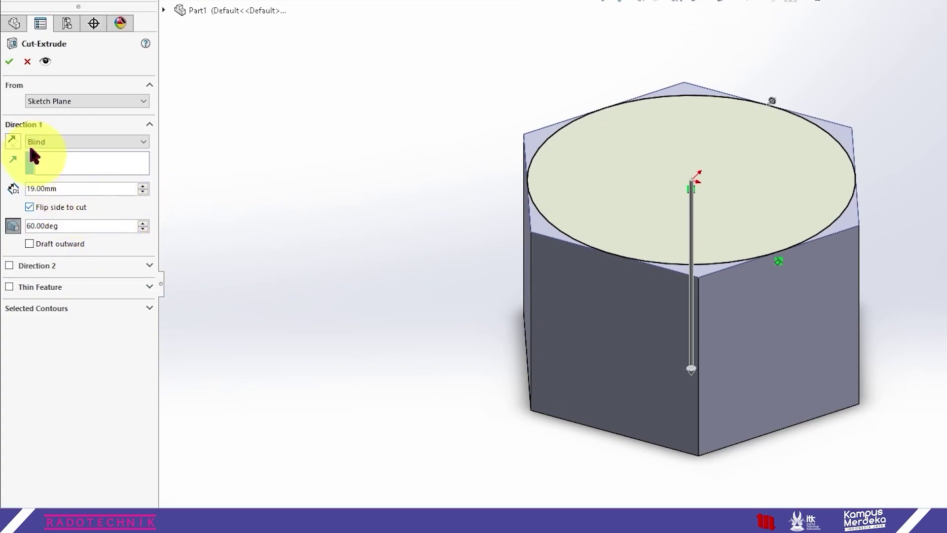
Step: Apply the corner-chamfering cut, then orbit to inspect the nut's sides and underside
{"action": "left_click", "coordinate": [9, 60]}
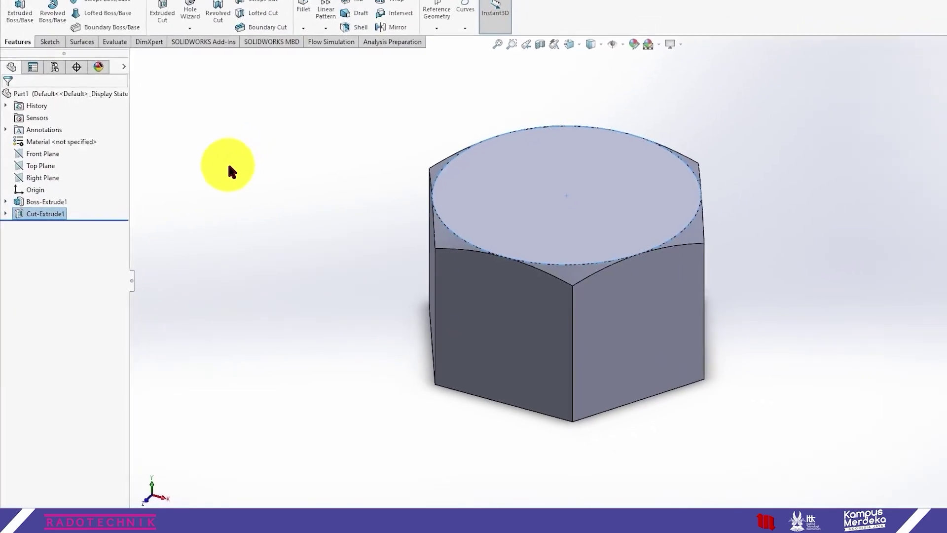
{"action": "mouse_move", "coordinate": [436, 312]}
{"action": "middle_mouse_down"}
{"action": "mouse_move", "coordinate": [446, 225]}
{"action": "mouse_move", "coordinate": [429, 265]}
{"action": "mouse_move", "coordinate": [448, 237]}
{"action": "mouse_move", "coordinate": [459, 243]}
{"action": "mouse_move", "coordinate": [455, 264]}
{"action": "mouse_move", "coordinate": [440, 268]}
{"action": "middle_mouse_up"}
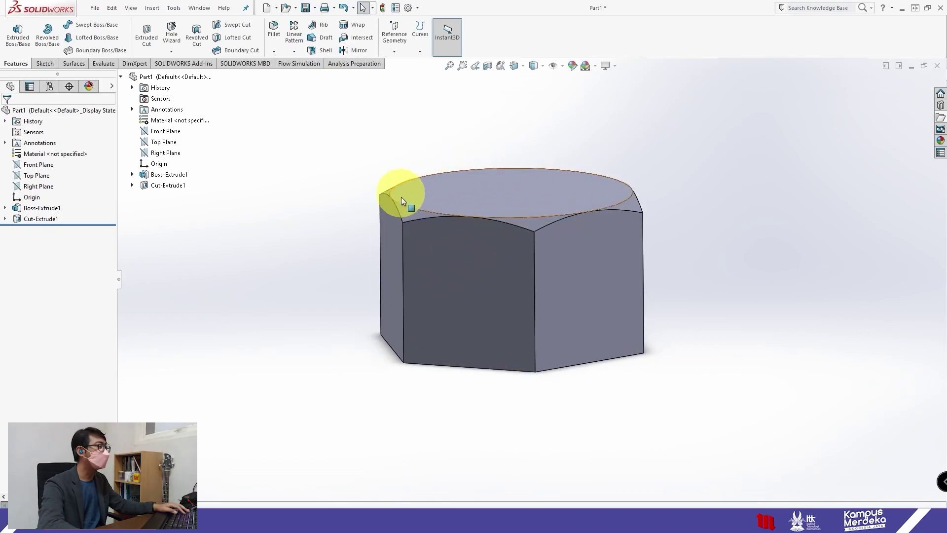
{"action": "mouse_move", "coordinate": [624, 254]}
{"action": "middle_mouse_down"}
{"action": "mouse_move", "coordinate": [539, 307]}
{"action": "mouse_move", "coordinate": [546, 218]}
{"action": "middle_mouse_up"}
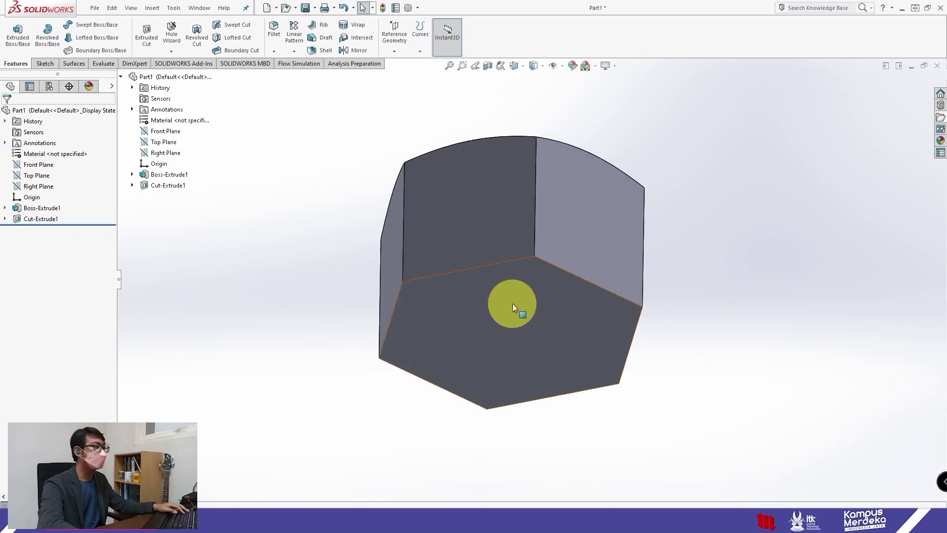
{"action": "mouse_move", "coordinate": [513, 303]}
{"action": "middle_mouse_down"}
{"action": "mouse_move", "coordinate": [541, 368]}
{"action": "mouse_move", "coordinate": [504, 416]}
{"action": "middle_mouse_up"}
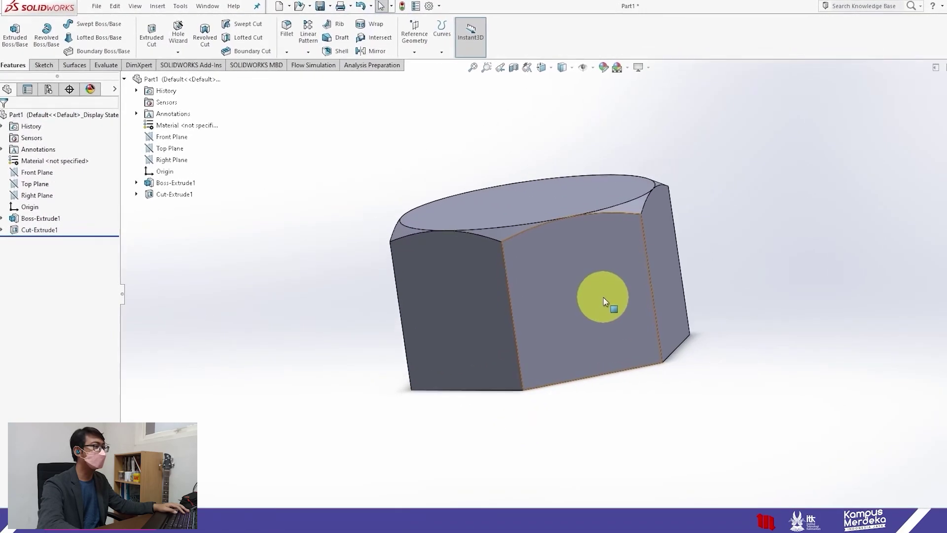
{"action": "mouse_move", "coordinate": [606, 302]}
{"action": "middle_mouse_down"}
{"action": "mouse_move", "coordinate": [564, 345]}
{"action": "mouse_move", "coordinate": [635, 332]}
{"action": "mouse_move", "coordinate": [638, 360]}
{"action": "mouse_move", "coordinate": [602, 329]}
{"action": "middle_mouse_up"}
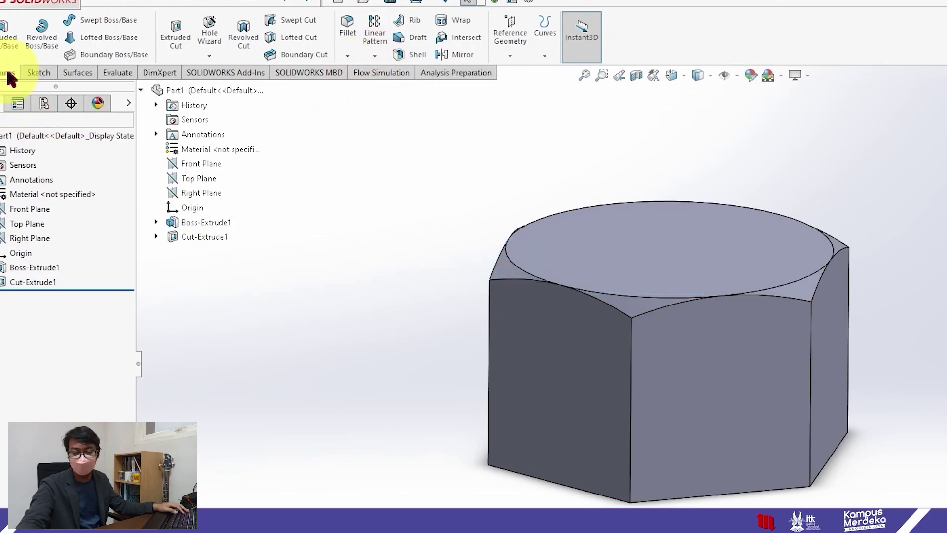
Step: Mirror Cut-Extrude1 across the Top Plane to chamfer the bottom corners
{"action": "left_click", "coordinate": [382, 59]}
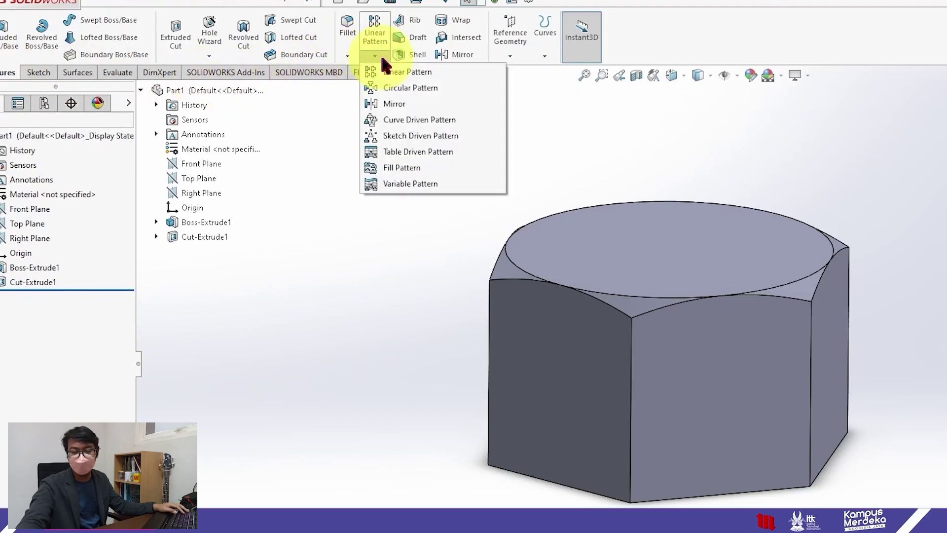
{"action": "left_click", "coordinate": [387, 104]}
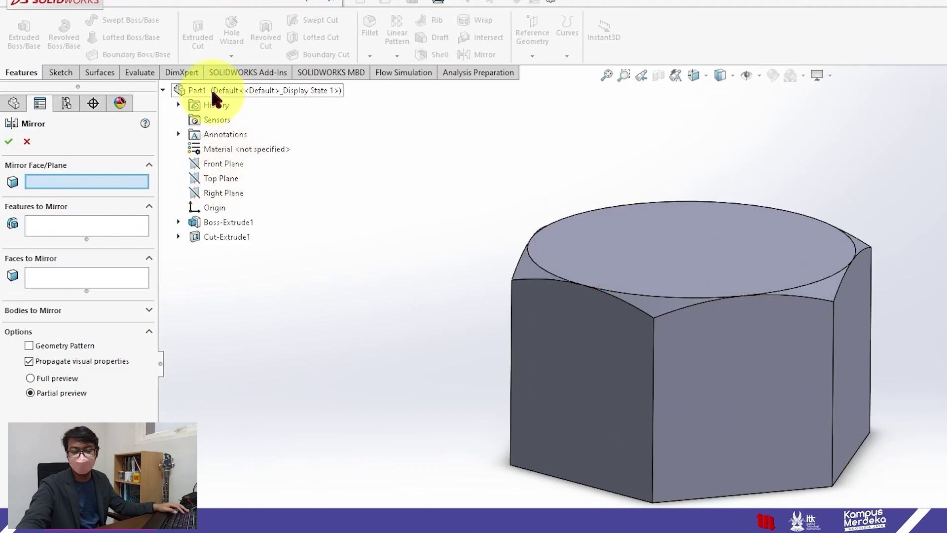
{"action": "left_click", "coordinate": [228, 179]}
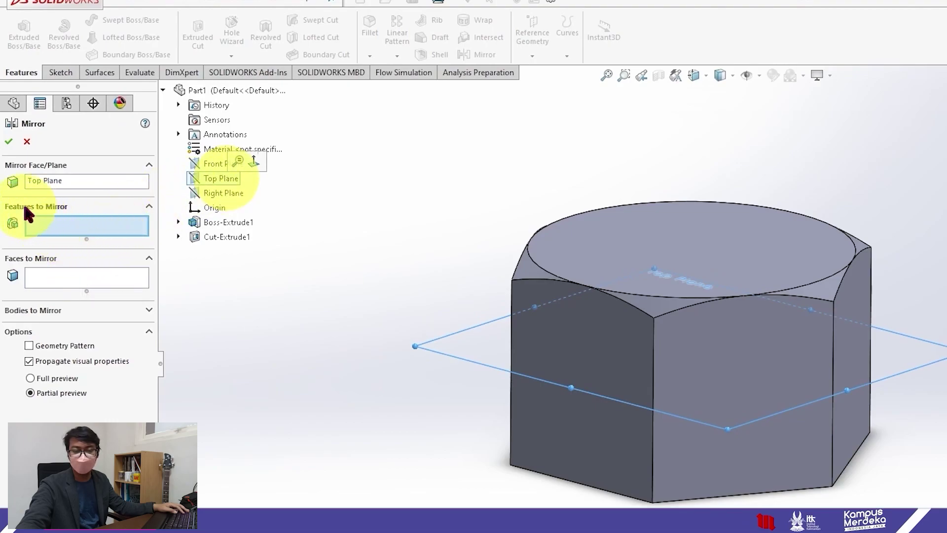
{"action": "left_click", "coordinate": [230, 239]}
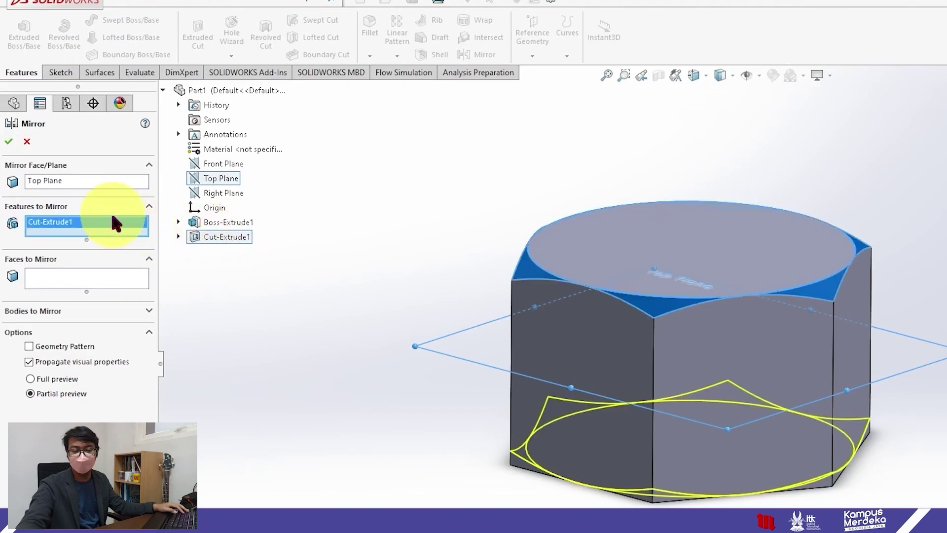
{"action": "left_click", "coordinate": [9, 143]}
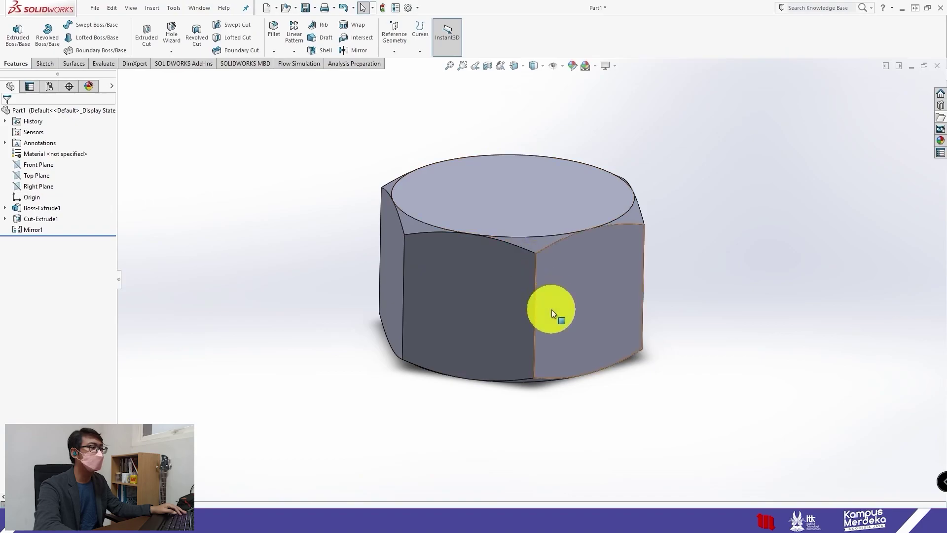
Step: Confirm both ends are chamfered, exit the stray sketch, and start Sketch5 on the top face
{"action": "middle_click_drag", "start_coordinate": [552, 312], "coordinate": [344, 336]}
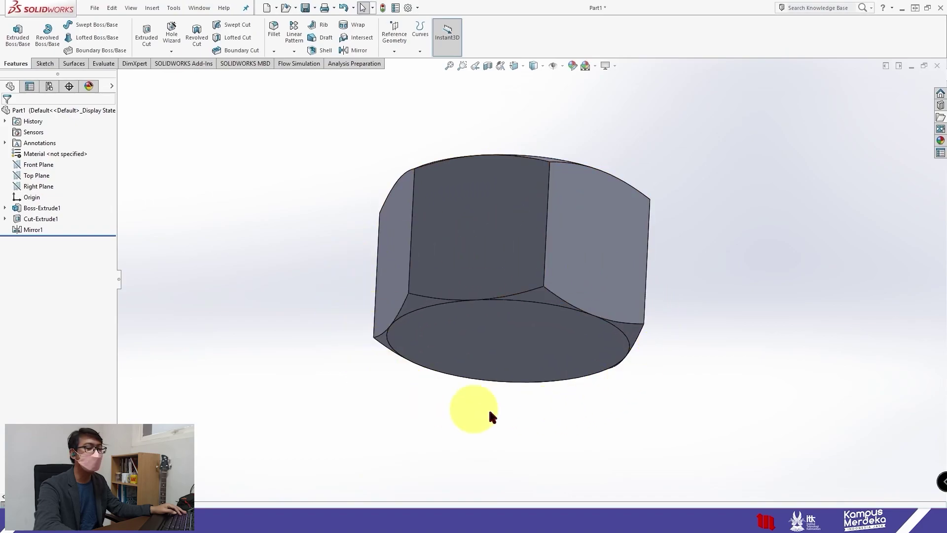
{"action": "middle_click_drag", "start_coordinate": [463, 222], "coordinate": [463, 313]}
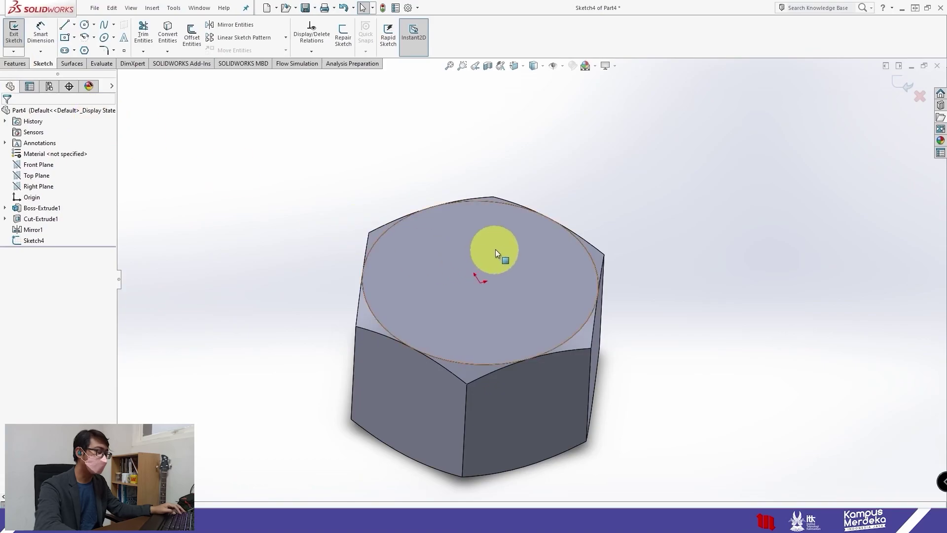
{"action": "left_click", "coordinate": [518, 244]}
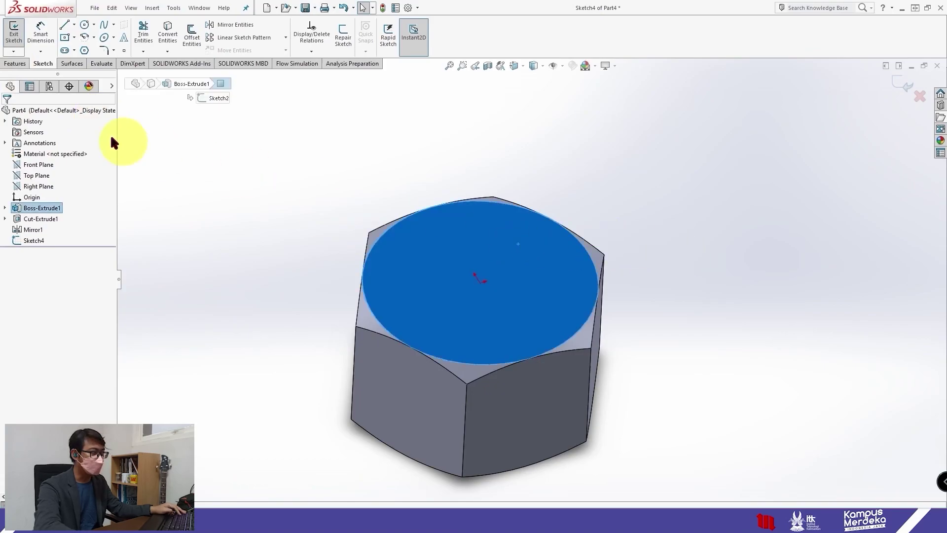
{"action": "left_click", "coordinate": [18, 32]}
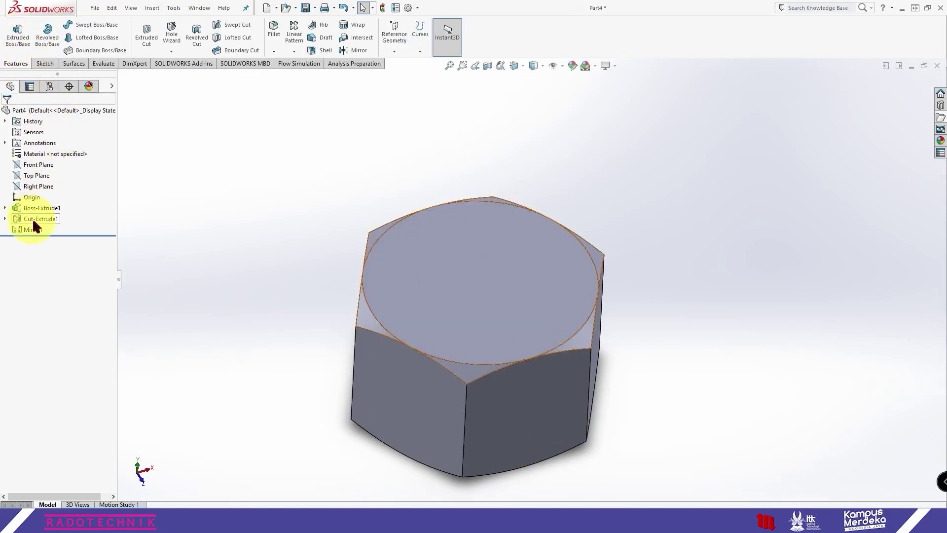
{"action": "left_click", "coordinate": [394, 232]}
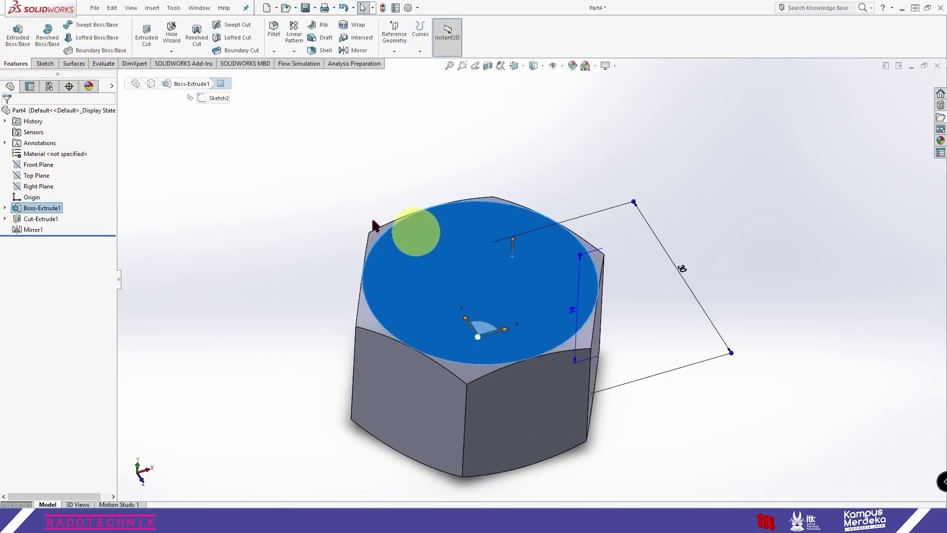
{"action": "left_click", "coordinate": [43, 63]}
Step: Draw a circle centred at the origin on the nut's top face
{"action": "left_click", "coordinate": [13, 33]}
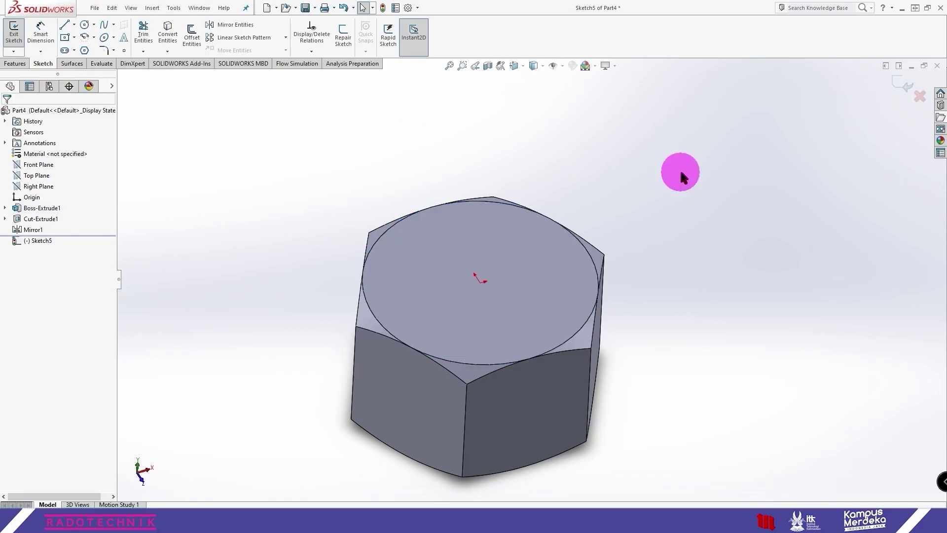
{"action": "left_click", "coordinate": [84, 24]}
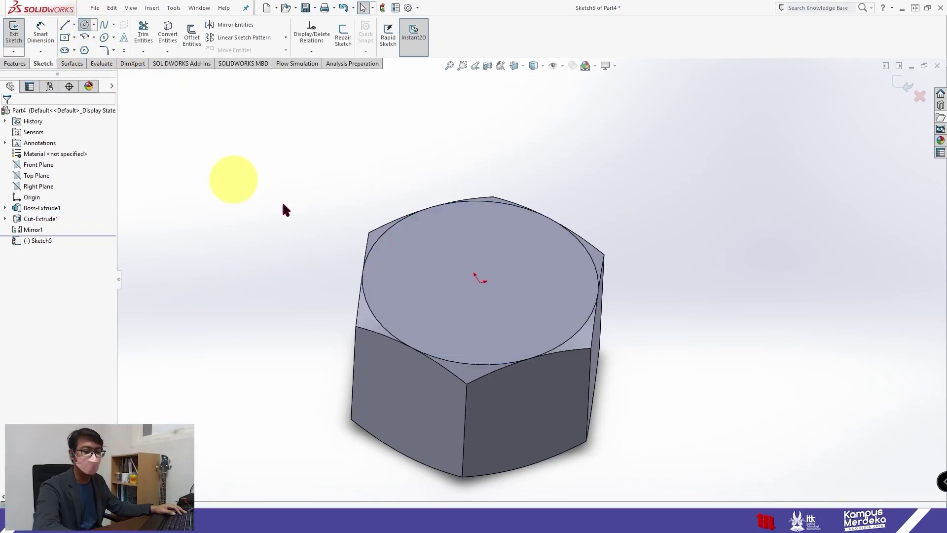
{"action": "left_click", "coordinate": [481, 281]}
{"action": "left_click", "coordinate": [512, 232]}
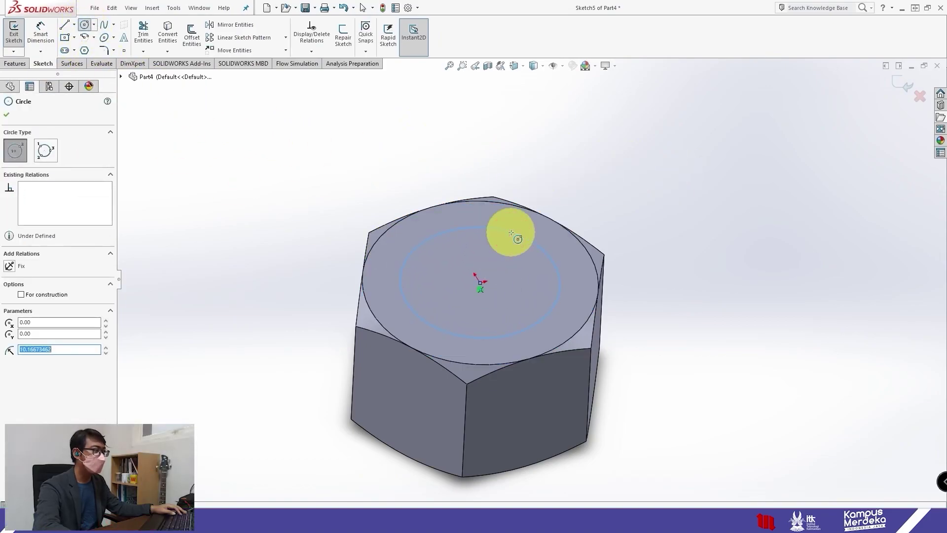
{"action": "key", "text": "Escape"}
{"action": "key", "text": "Escape"}
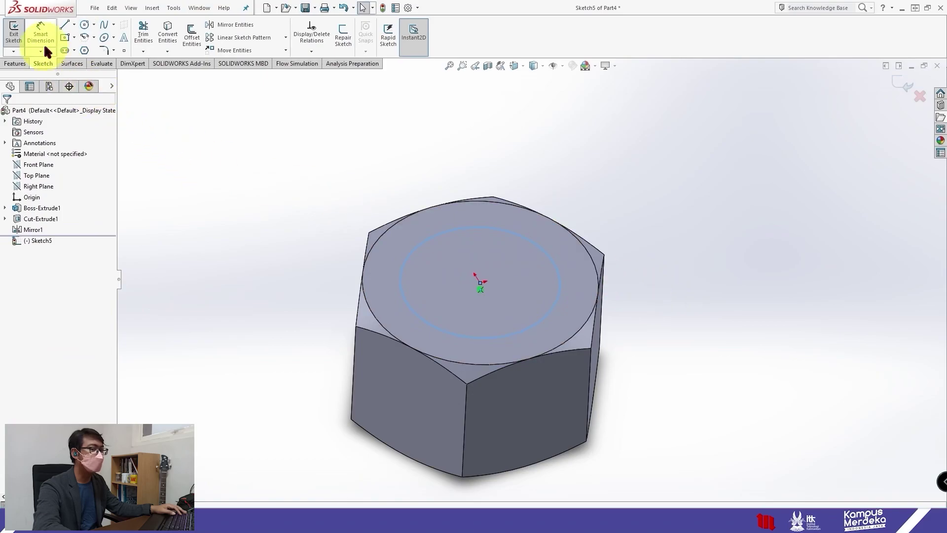
Step: Dimension the circle's diameter to 17.5 mm and close the sketch
{"action": "left_click", "coordinate": [33, 39]}
{"action": "left_click", "coordinate": [400, 284]}
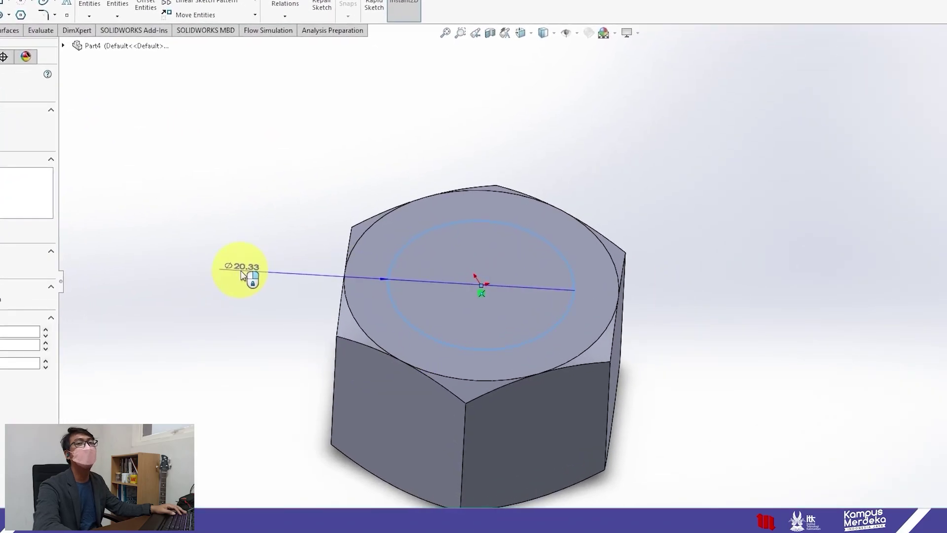
{"action": "left_click", "coordinate": [268, 269]}
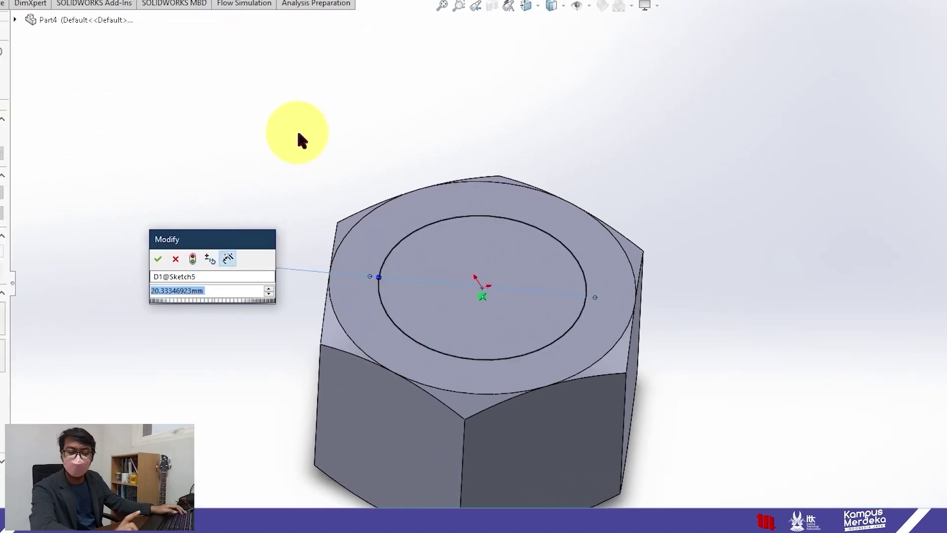
{"action": "type", "text": "1"}
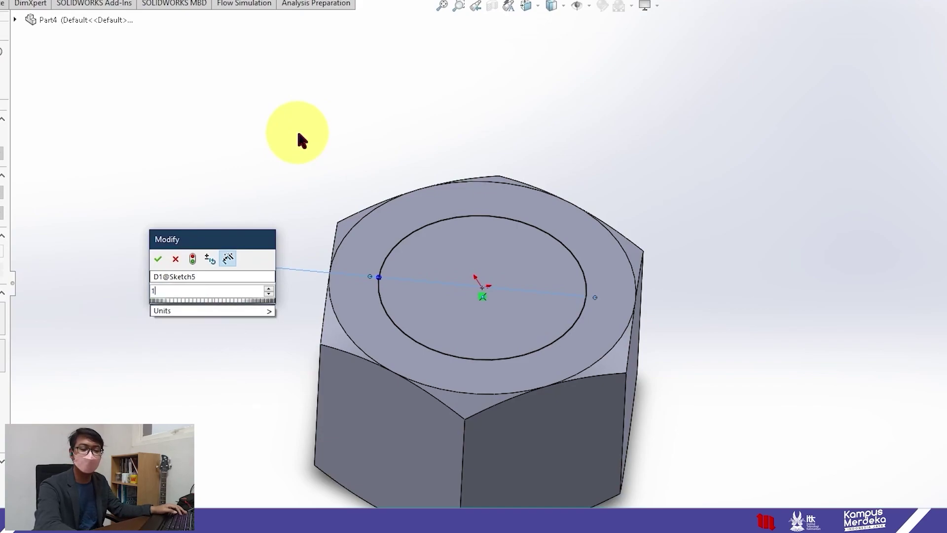
{"action": "type", "text": "7.5"}
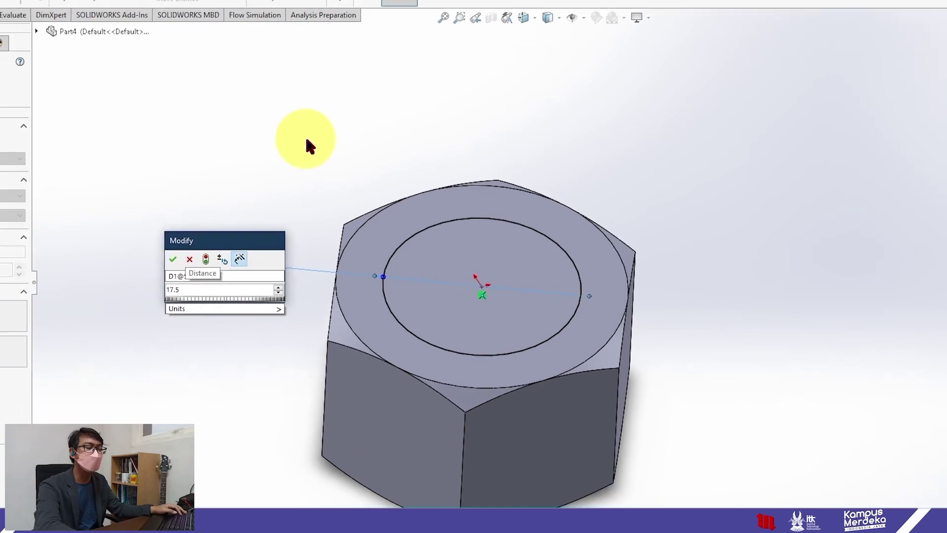
{"action": "key", "text": "Escape"}
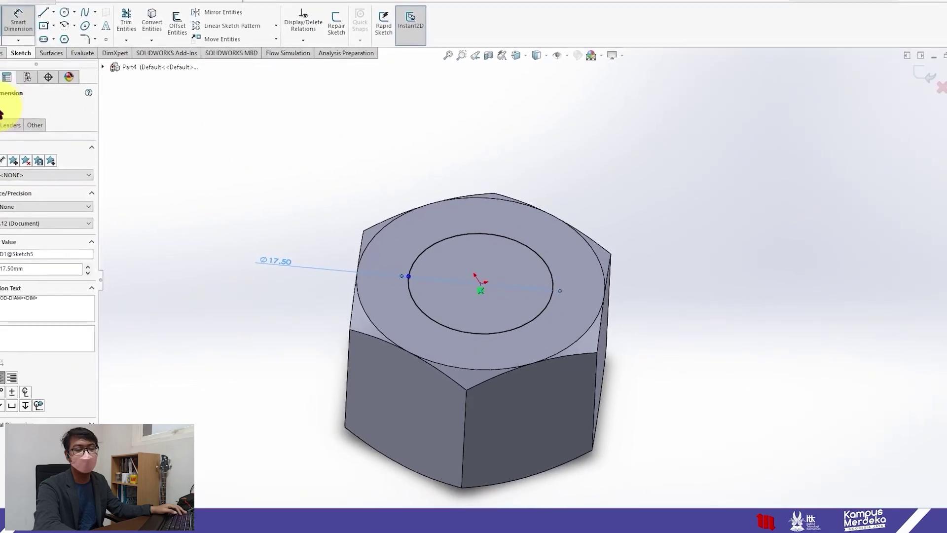
{"action": "left_click", "coordinate": [11, 101]}
{"action": "left_click", "coordinate": [15, 64]}
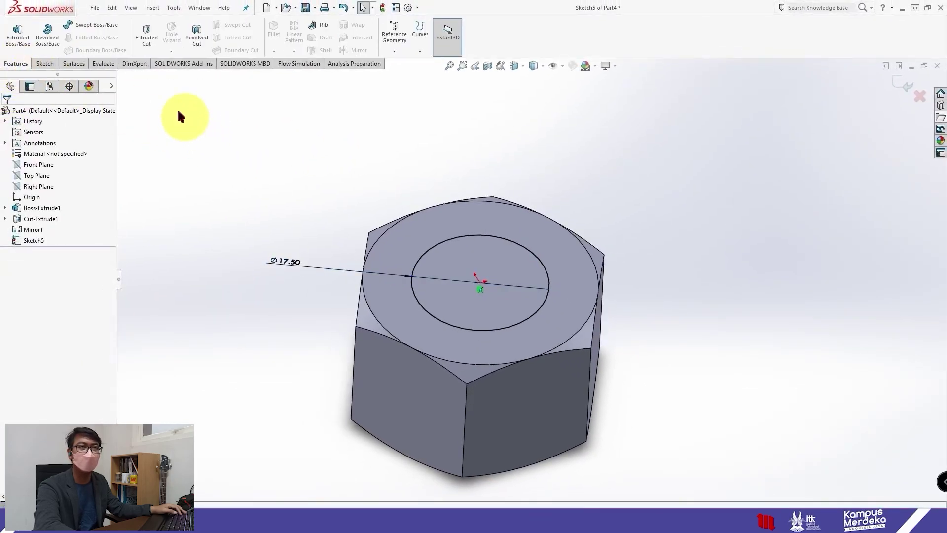
Step: Cut the 17.5 mm circle Through All to bore the centre hole, then orbit to inspect it
{"action": "left_click", "coordinate": [147, 36]}
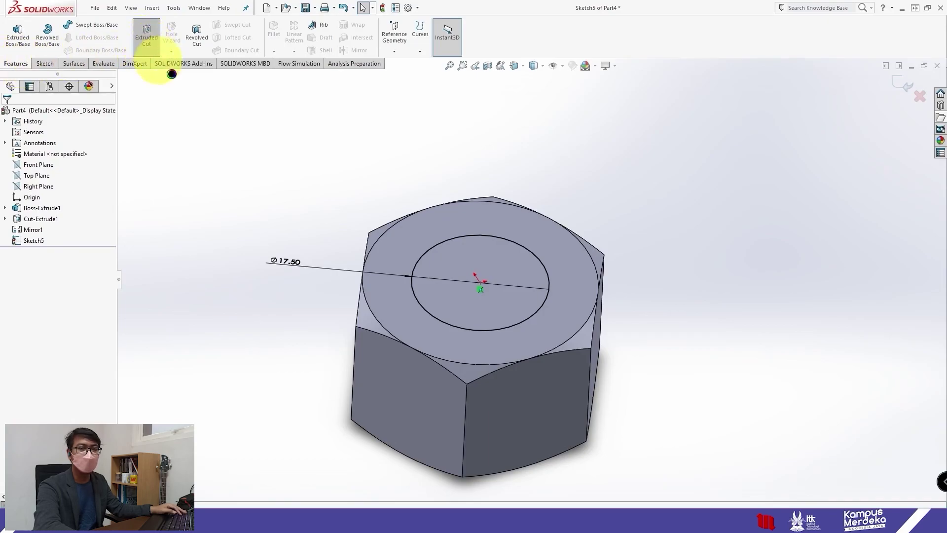
{"action": "mouse_move", "coordinate": [398, 403]}
{"action": "middle_mouse_down"}
{"action": "mouse_move", "coordinate": [383, 249]}
{"action": "mouse_move", "coordinate": [372, 281]}
{"action": "mouse_move", "coordinate": [385, 277]}
{"action": "mouse_move", "coordinate": [380, 309]}
{"action": "mouse_move", "coordinate": [394, 309]}
{"action": "mouse_move", "coordinate": [404, 245]}
{"action": "mouse_move", "coordinate": [387, 390]}
{"action": "middle_mouse_up"}
{"action": "left_click", "coordinate": [75, 173]}
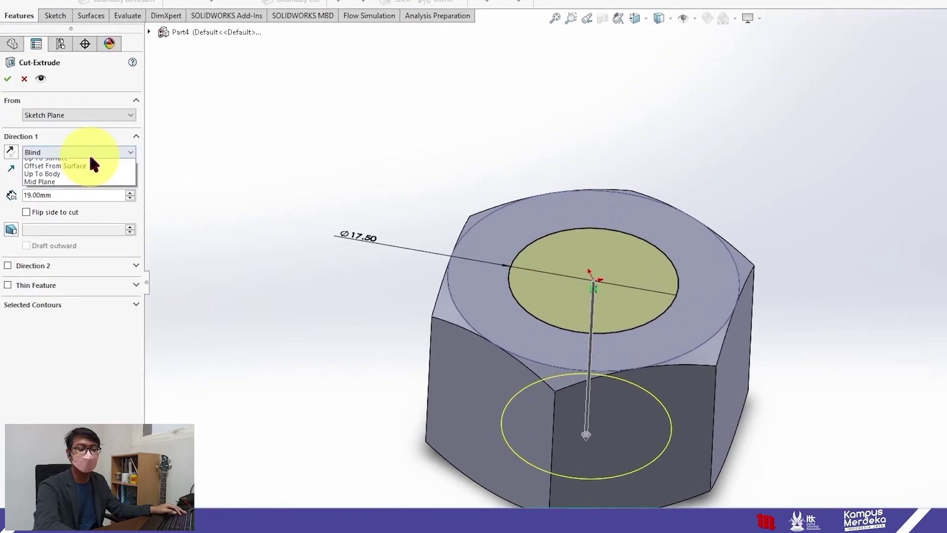
{"action": "left_click", "coordinate": [96, 164]}
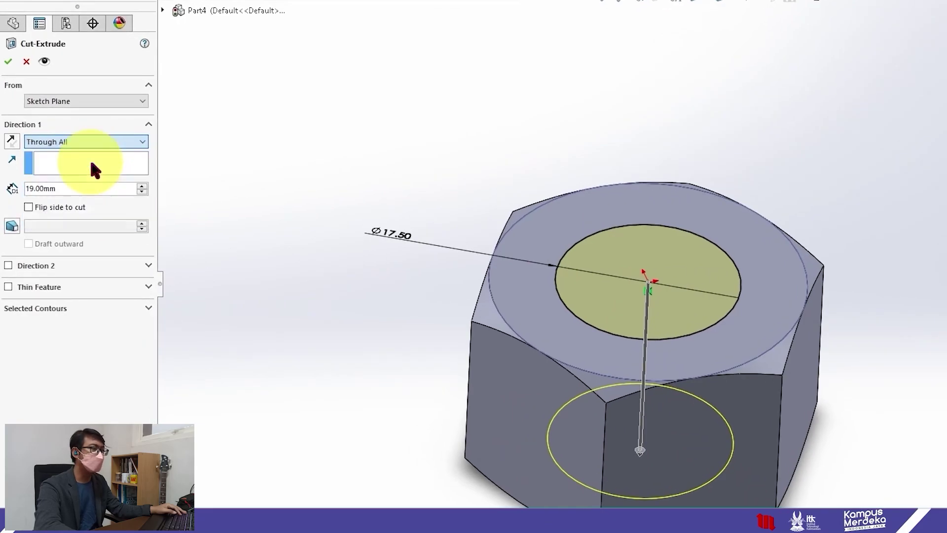
{"action": "left_click", "coordinate": [7, 61]}
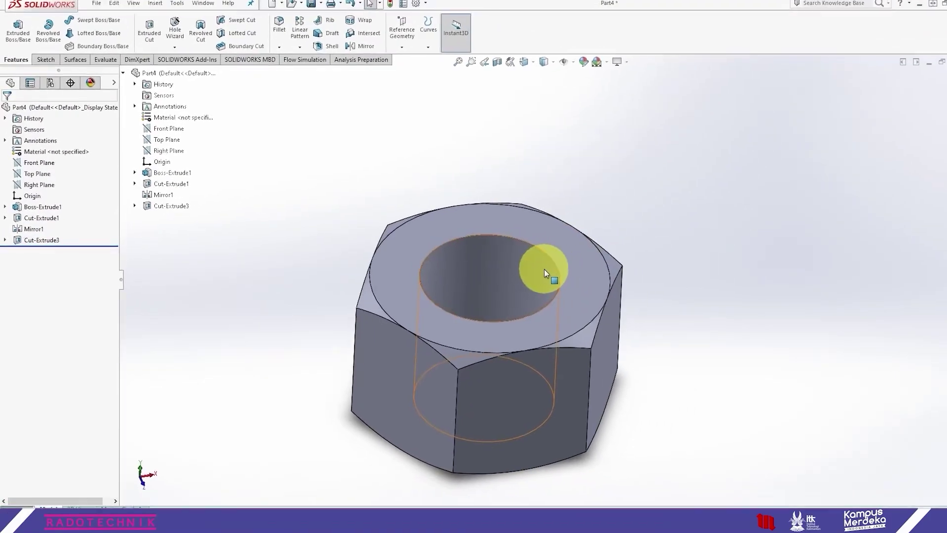
{"action": "mouse_move", "coordinate": [530, 226]}
{"action": "middle_mouse_down"}
{"action": "mouse_move", "coordinate": [523, 338]}
{"action": "mouse_move", "coordinate": [520, 226]}
{"action": "mouse_move", "coordinate": [508, 328]}
{"action": "mouse_move", "coordinate": [497, 253]}
{"action": "mouse_move", "coordinate": [504, 389]}
{"action": "mouse_move", "coordinate": [541, 279]}
{"action": "middle_mouse_up"}
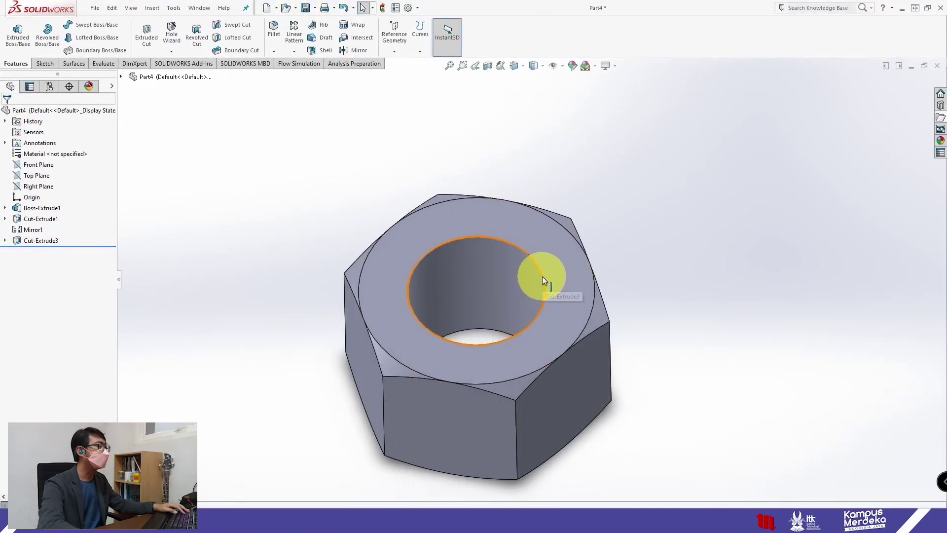
{"action": "mouse_move", "coordinate": [635, 265]}
{"action": "middle_mouse_down"}
{"action": "mouse_move", "coordinate": [634, 226]}
{"action": "mouse_move", "coordinate": [587, 216]}
{"action": "middle_mouse_up"}
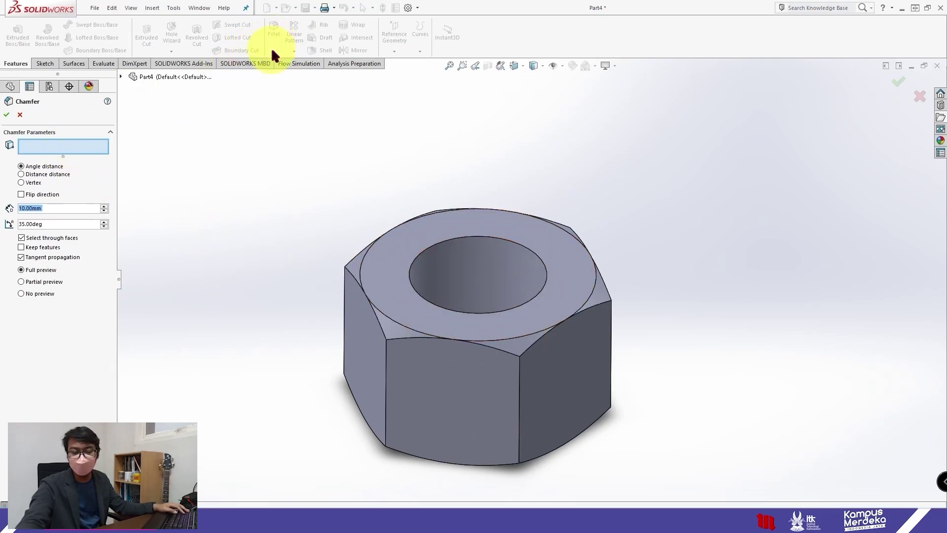
Step: Start a chamfer on the hole's top edge with a 1 mm distance
{"action": "left_click", "coordinate": [10, 86]}
{"action": "key", "text": "Escape"}
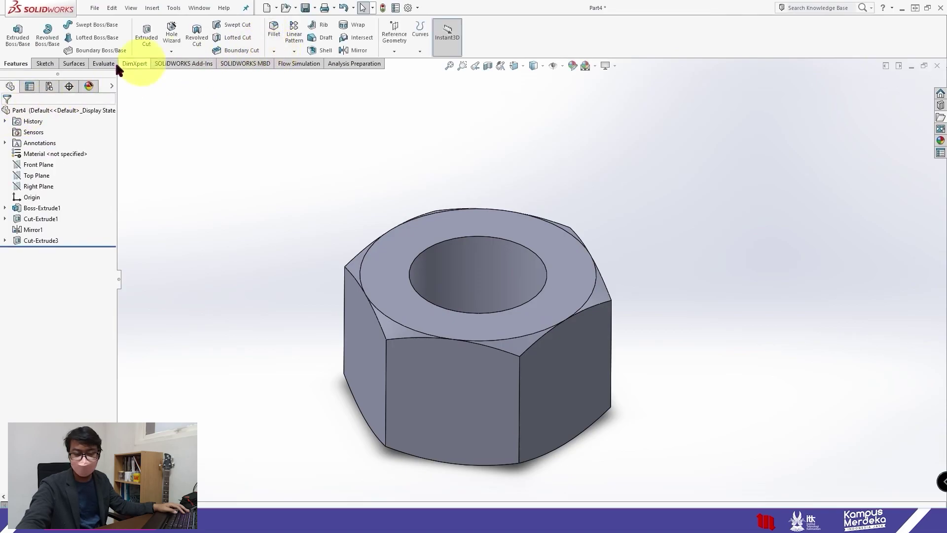
{"action": "left_click", "coordinate": [274, 52]}
{"action": "left_click", "coordinate": [295, 76]}
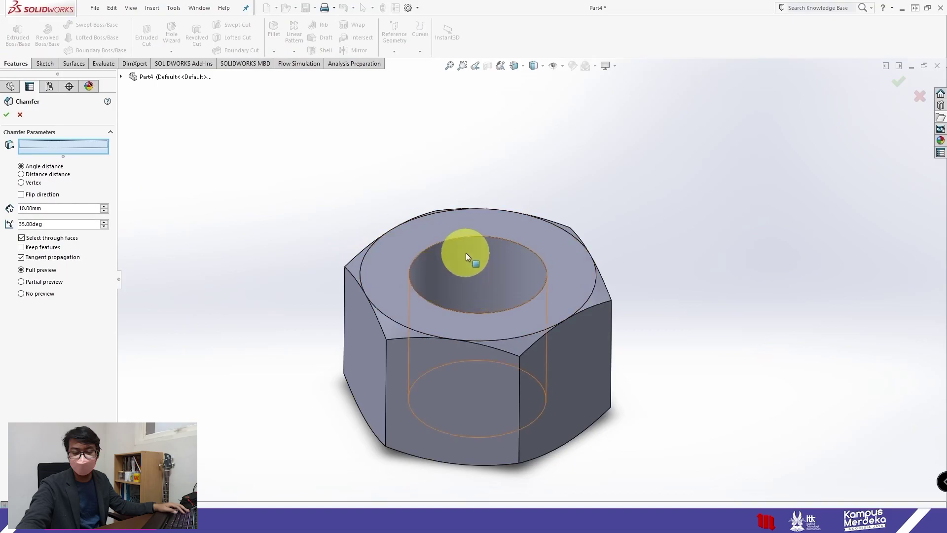
{"action": "left_click", "coordinate": [483, 240]}
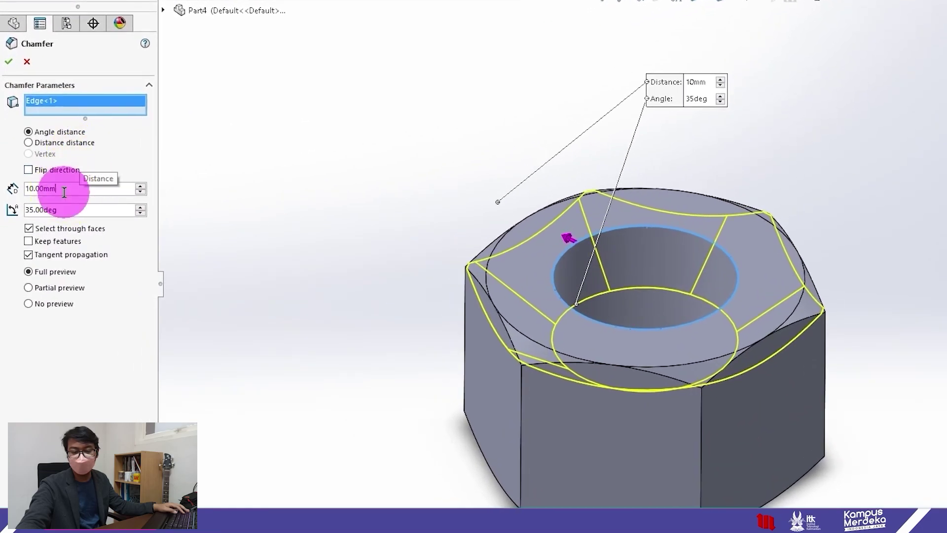
{"action": "double_click", "coordinate": [63, 187]}
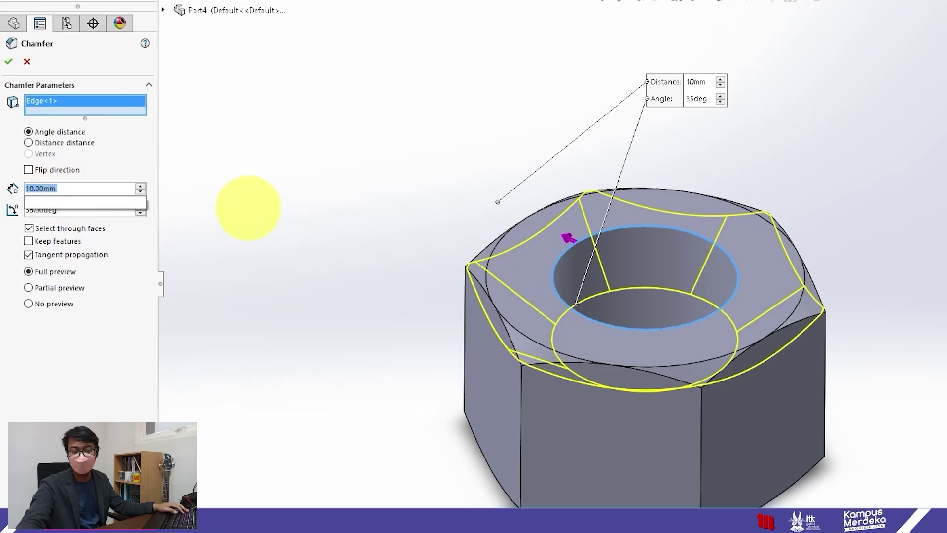
{"action": "type", "text": "1m"}
{"action": "key", "text": "Return"}
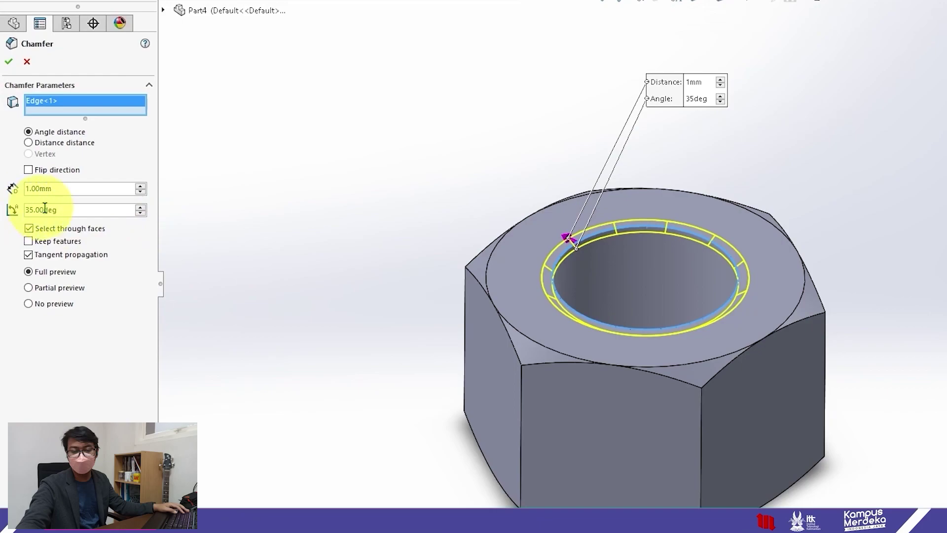
Step: Add the hole's bottom edge and confirm the 1 mm × 35° chamfer on both ends
{"action": "left_click", "coordinate": [61, 209]}
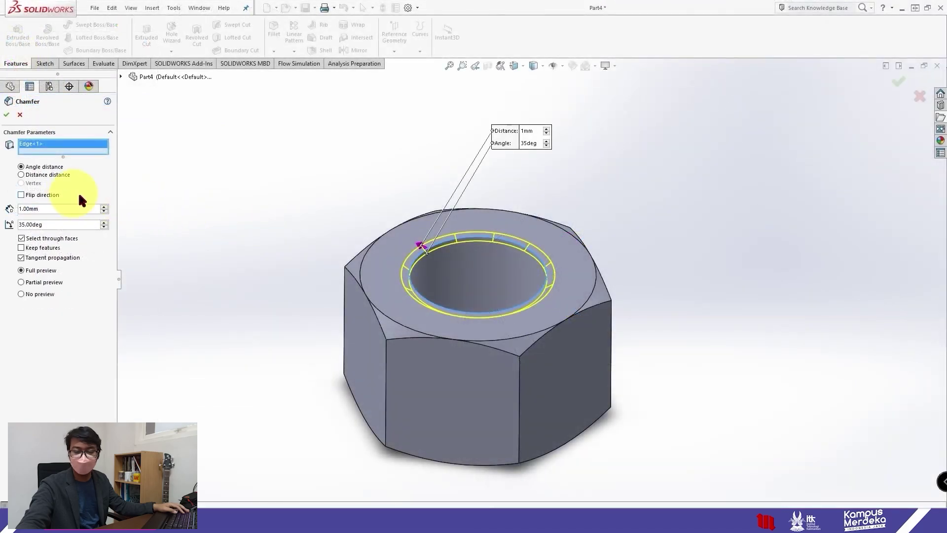
{"action": "mouse_move", "coordinate": [490, 421]}
{"action": "middle_mouse_down"}
{"action": "mouse_move", "coordinate": [469, 233]}
{"action": "mouse_move", "coordinate": [418, 409]}
{"action": "middle_mouse_up"}
{"action": "left_click", "coordinate": [415, 404]}
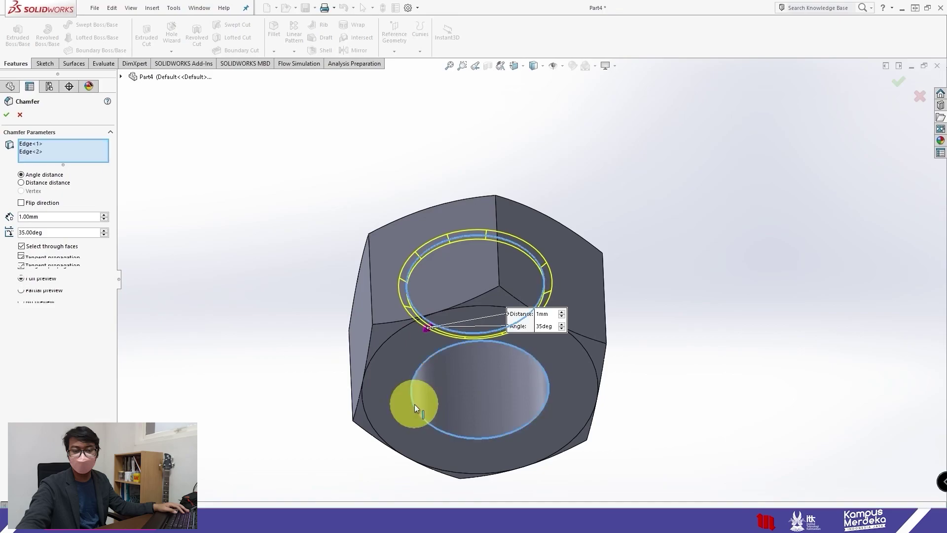
{"action": "middle_click_drag", "start_coordinate": [567, 276], "coordinate": [539, 423]}
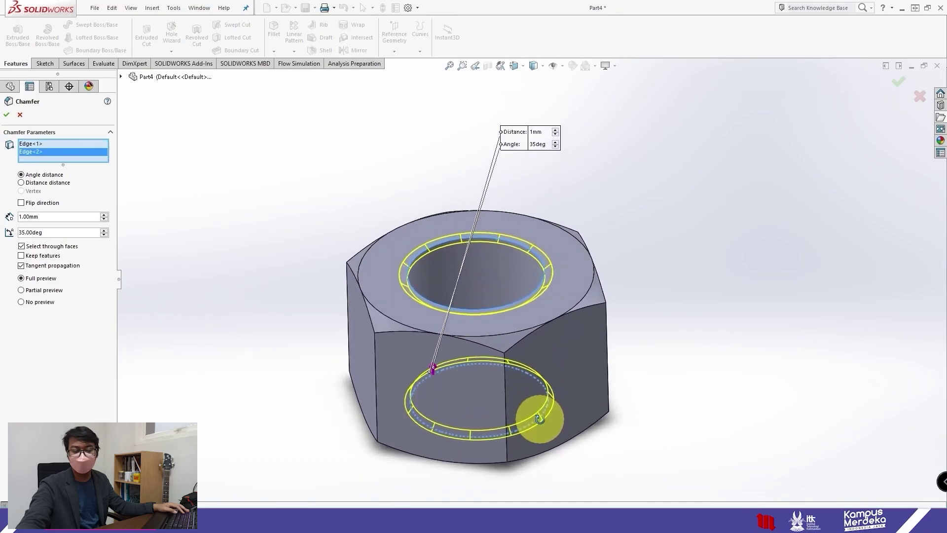
{"action": "left_click", "coordinate": [7, 115]}
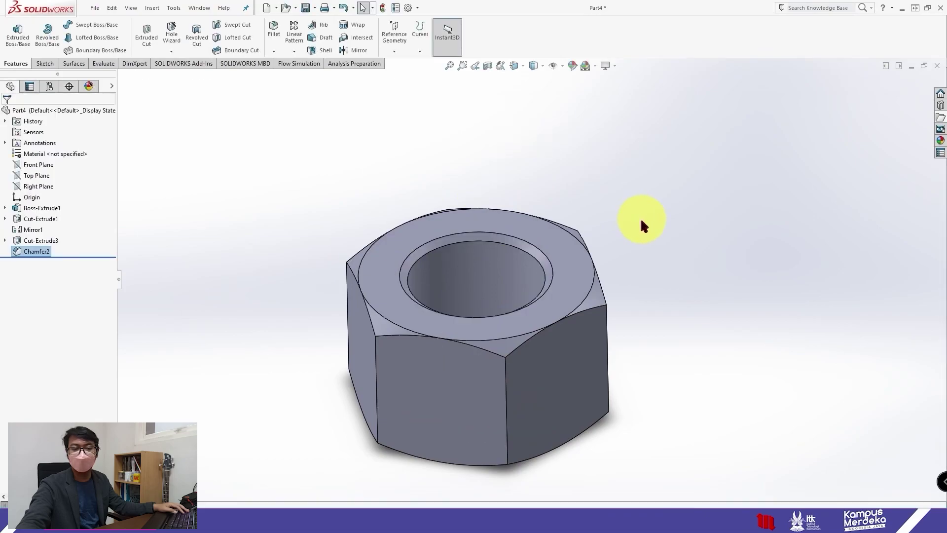
{"action": "key", "text": "space"}
{"action": "left_click", "coordinate": [348, 63]}
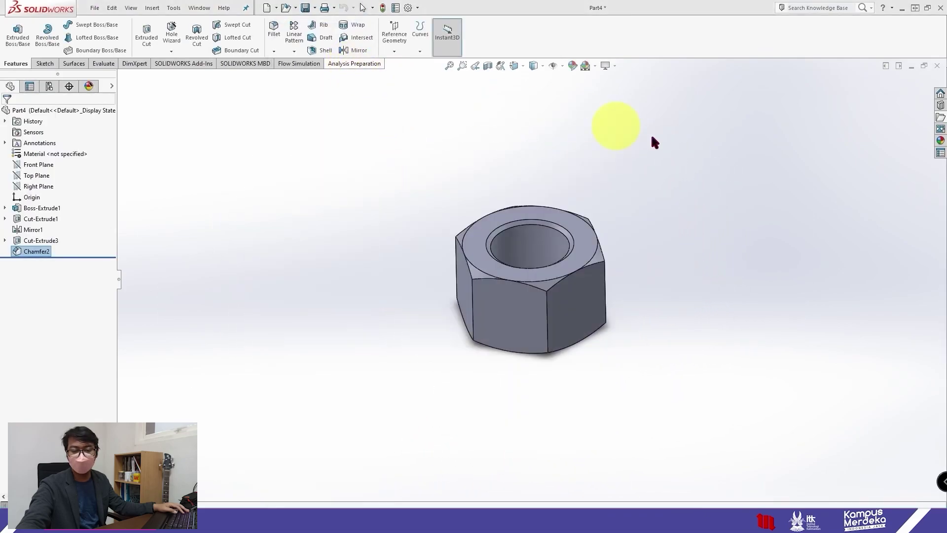
{"action": "scroll", "coordinate": [617, 249], "scroll_direction": "up", "scroll_amount": 2}
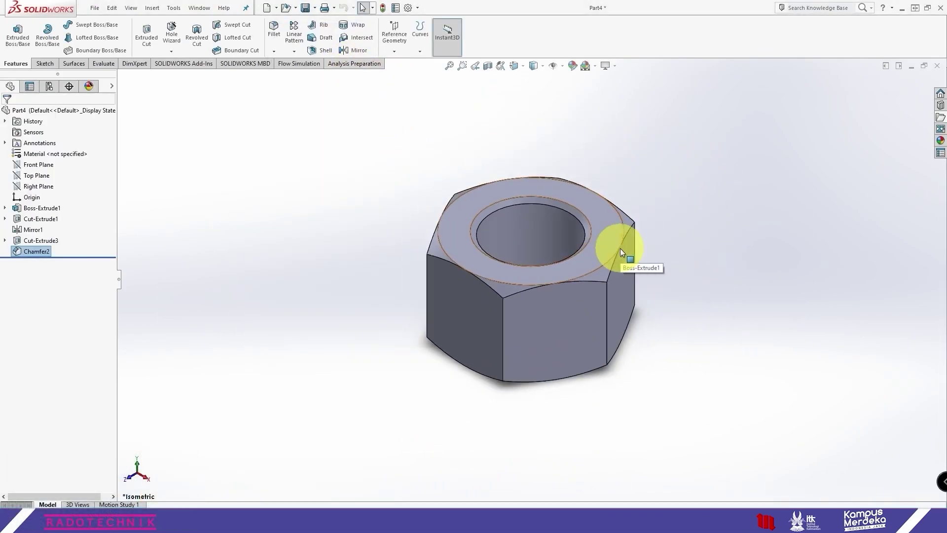
{"action": "scroll", "coordinate": [617, 261], "scroll_direction": "up", "scroll_amount": 2}
{"action": "scroll", "coordinate": [597, 246], "scroll_direction": "up", "scroll_amount": 2}
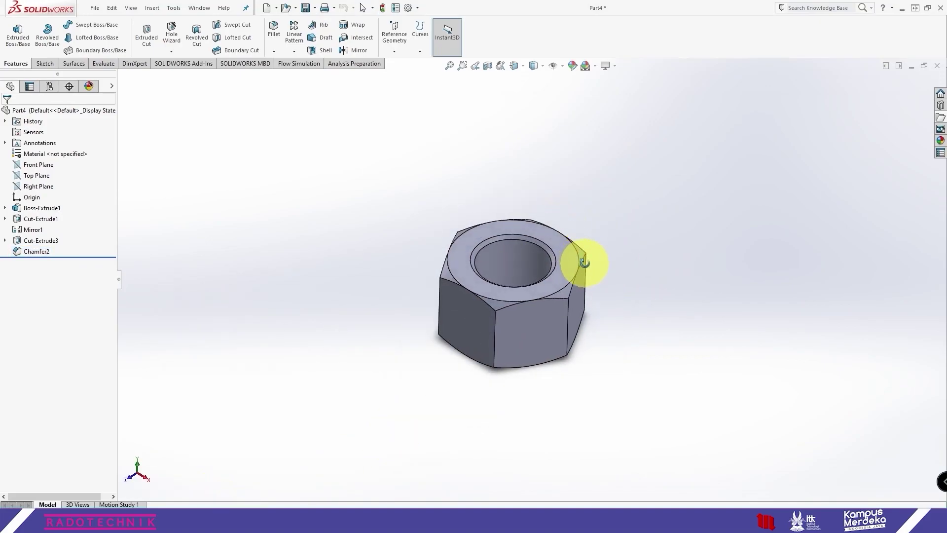
{"action": "scroll", "coordinate": [521, 277], "scroll_direction": "down", "scroll_amount": 2}
{"action": "scroll", "coordinate": [513, 304], "scroll_direction": "down", "scroll_amount": 2}
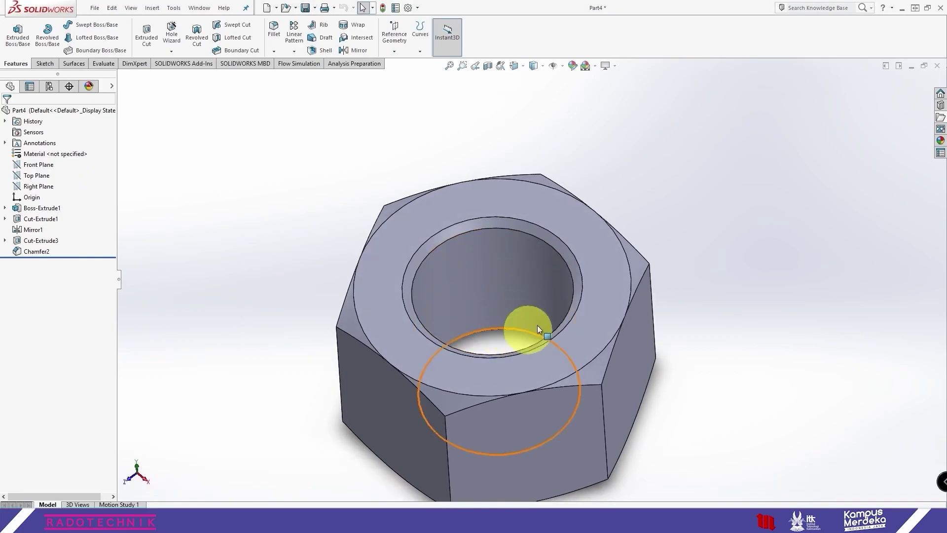
{"action": "middle_click_drag", "start_coordinate": [497, 274], "coordinate": [500, 232]}
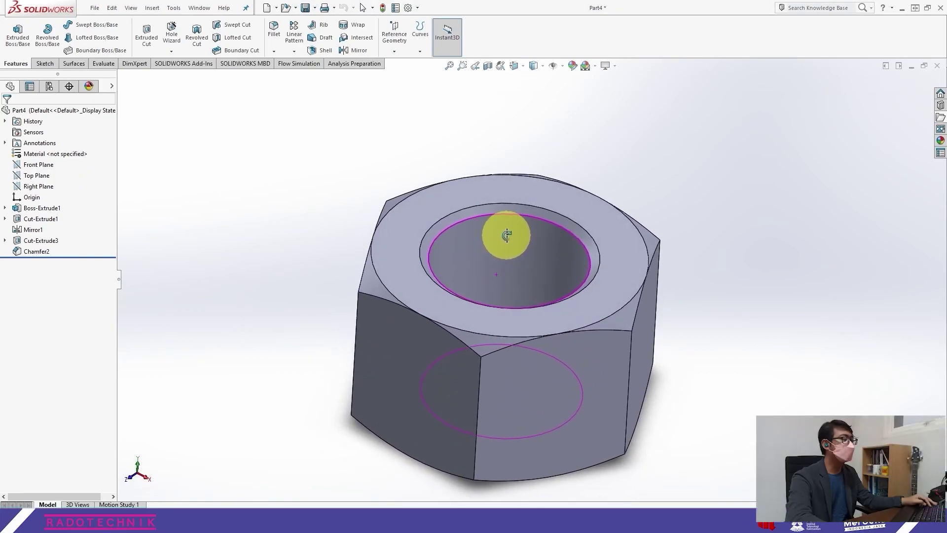
{"action": "left_click", "coordinate": [172, 51]}
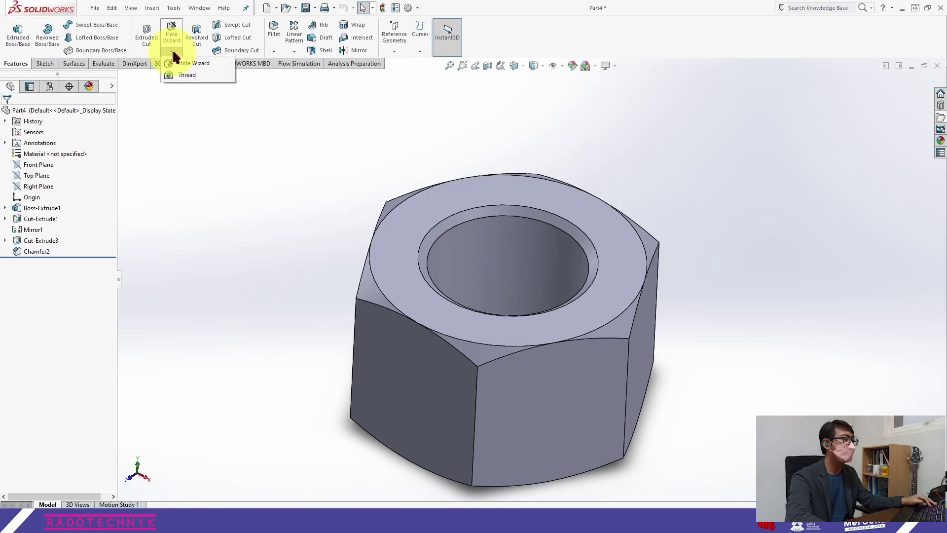
{"action": "left_click", "coordinate": [236, 164]}
{"action": "mouse_move", "coordinate": [460, 269]}
{"action": "middle_mouse_down"}
{"action": "mouse_move", "coordinate": [455, 258]}
{"action": "mouse_move", "coordinate": [449, 285]}
{"action": "mouse_move", "coordinate": [457, 262]}
{"action": "middle_mouse_up"}
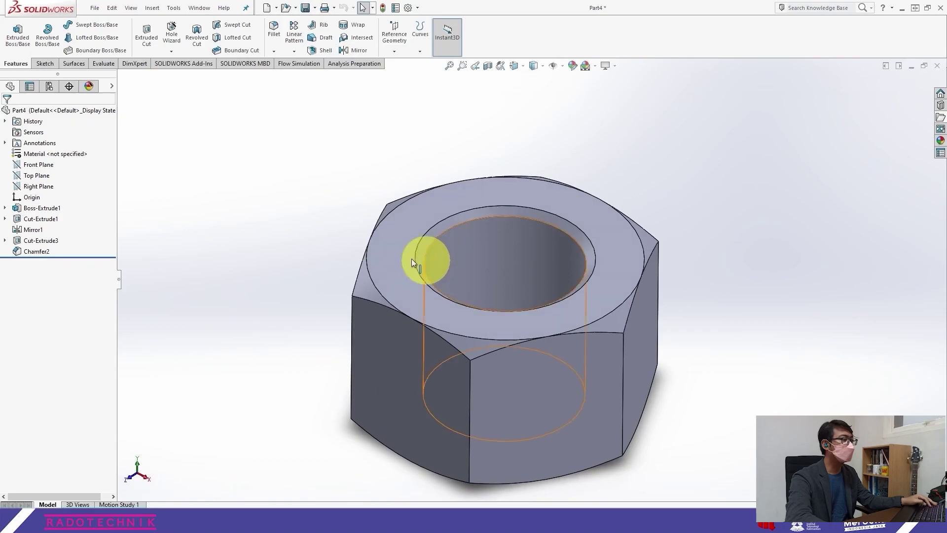
{"action": "key", "text": "space"}
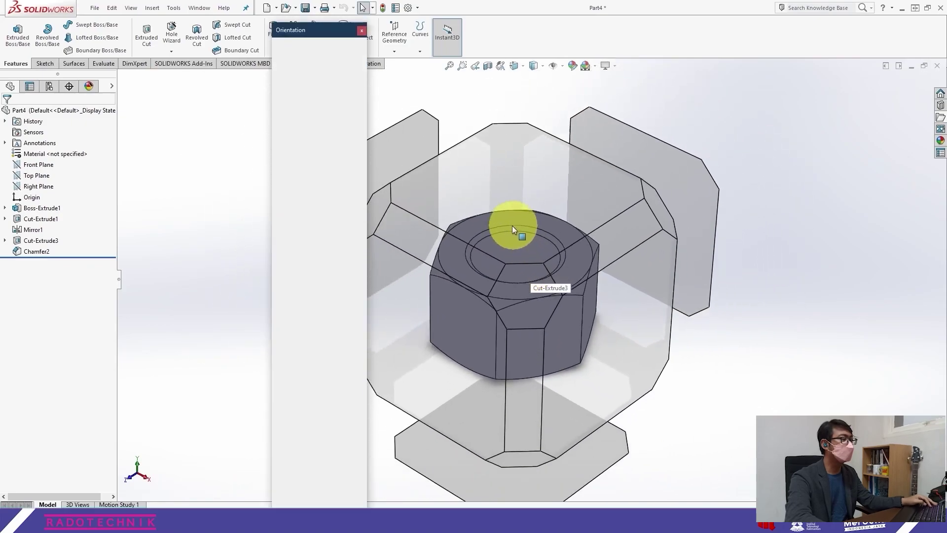
{"action": "left_click", "coordinate": [344, 65]}
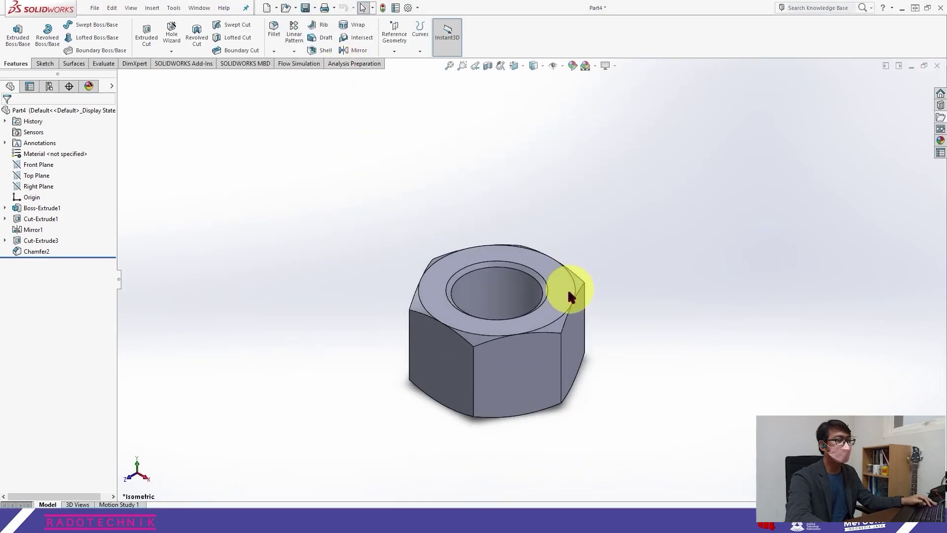
Step: Insert the part file Bolt M20x100x46 NS ISO 4016.SLDPRT at the origin
{"action": "left_click", "coordinate": [150, 8]}
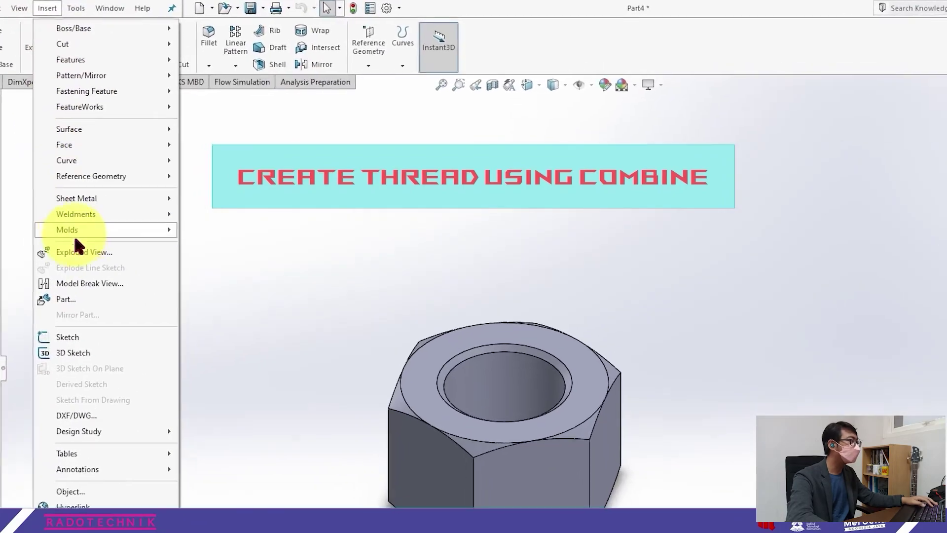
{"action": "left_click", "coordinate": [66, 299]}
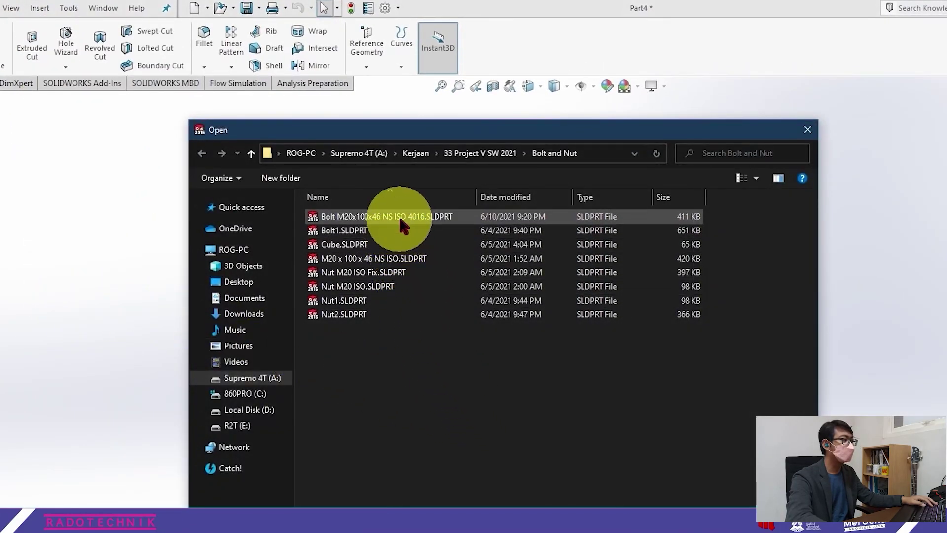
{"action": "mouse_move", "coordinate": [387, 216]}
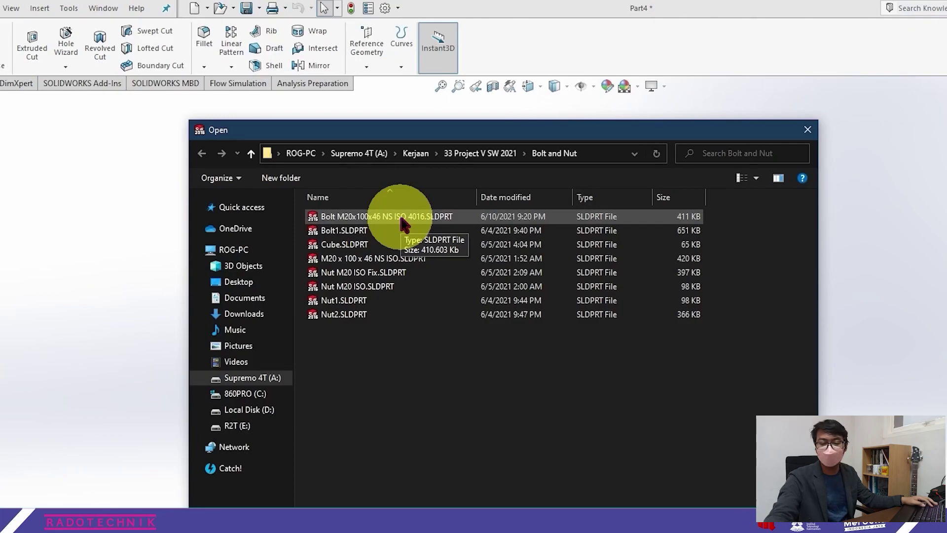
{"action": "left_click", "coordinate": [402, 224]}
{"action": "left_click", "coordinate": [690, 508]}
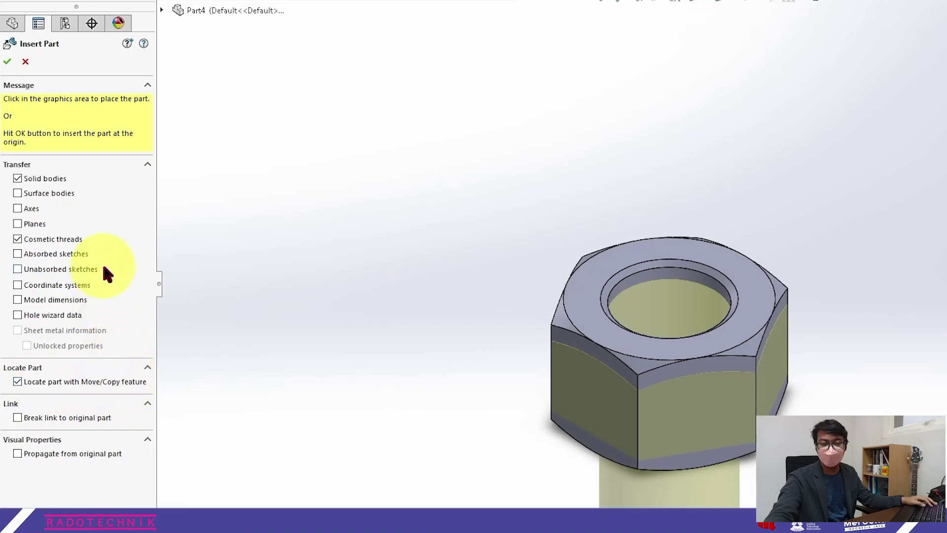
{"action": "left_click", "coordinate": [7, 64]}
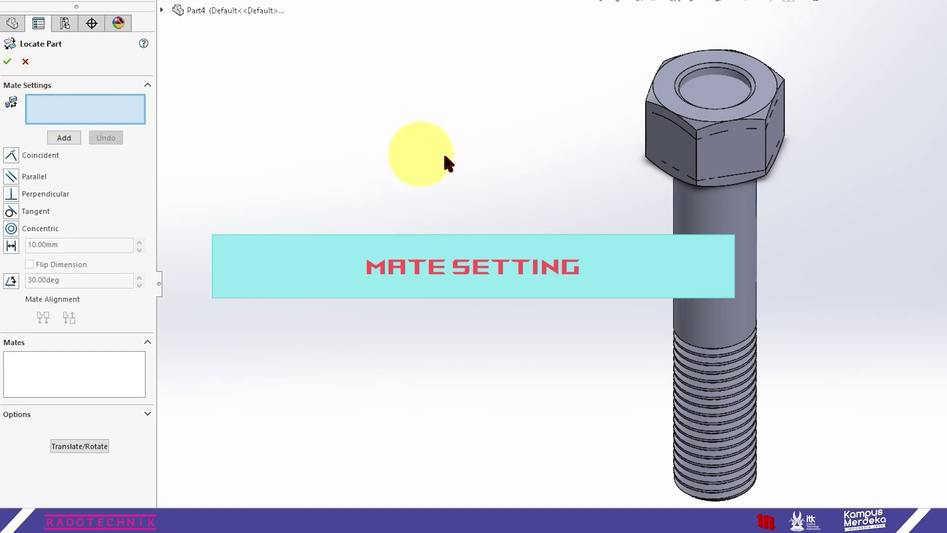
Step: Select the nut's top face and the bolt's threaded end face as mate references
{"action": "left_click", "coordinate": [674, 74]}
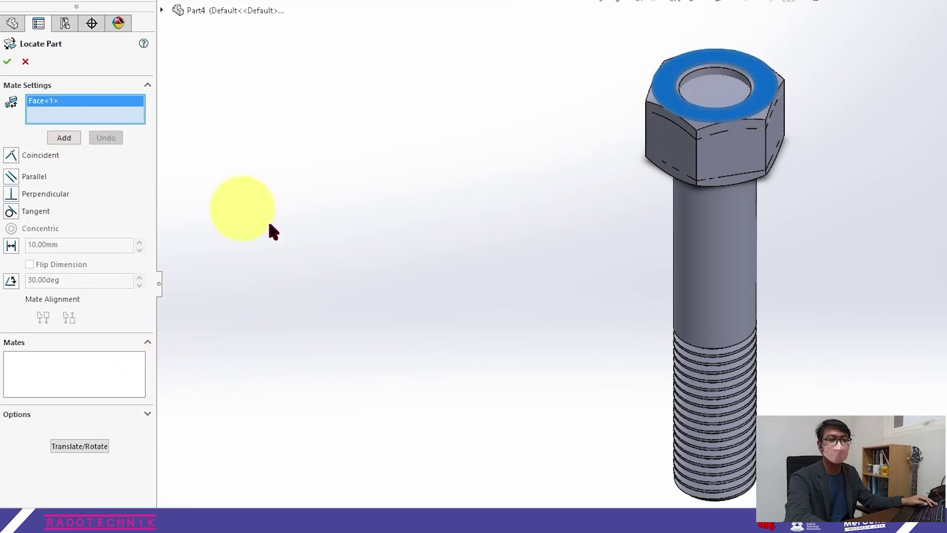
{"action": "scroll", "coordinate": [718, 427], "scroll_direction": "down", "scroll_amount": 3}
{"action": "middle_click_drag", "start_coordinate": [718, 426], "coordinate": [721, 351]}
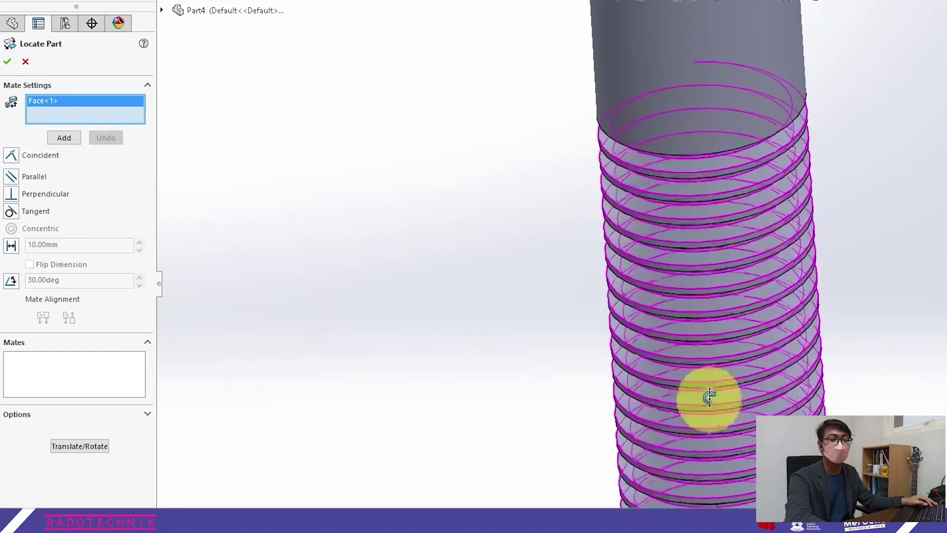
{"action": "scroll", "coordinate": [721, 350], "scroll_direction": "up", "scroll_amount": 3}
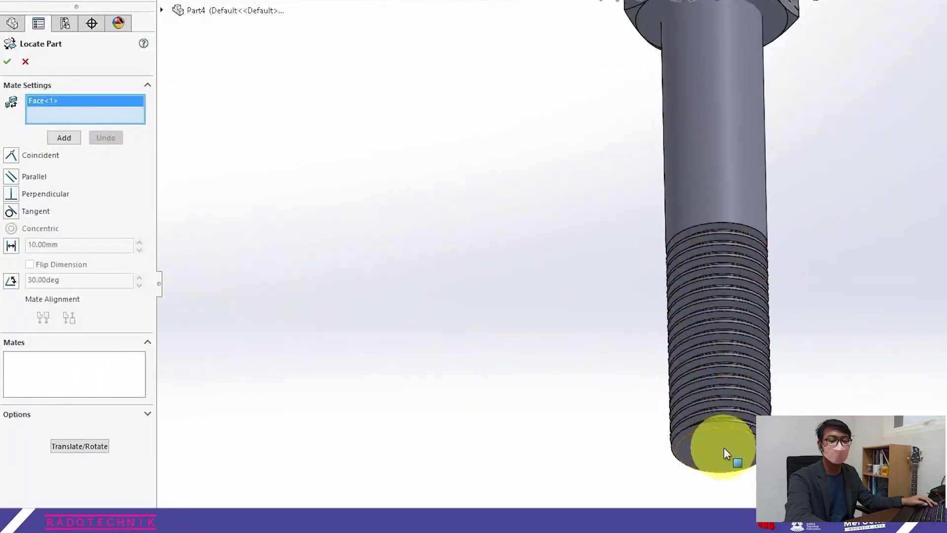
{"action": "scroll", "coordinate": [723, 448], "scroll_direction": "down", "scroll_amount": 3}
{"action": "left_click", "coordinate": [722, 431]}
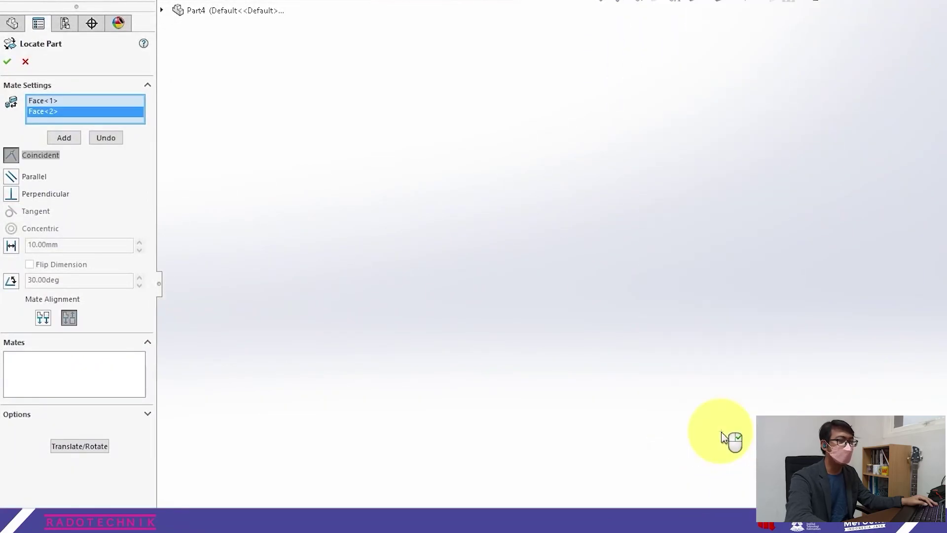
{"action": "scroll", "coordinate": [726, 394], "scroll_direction": "up", "scroll_amount": 3}
{"action": "middle_click_drag", "start_coordinate": [728, 385], "coordinate": [736, 164]}
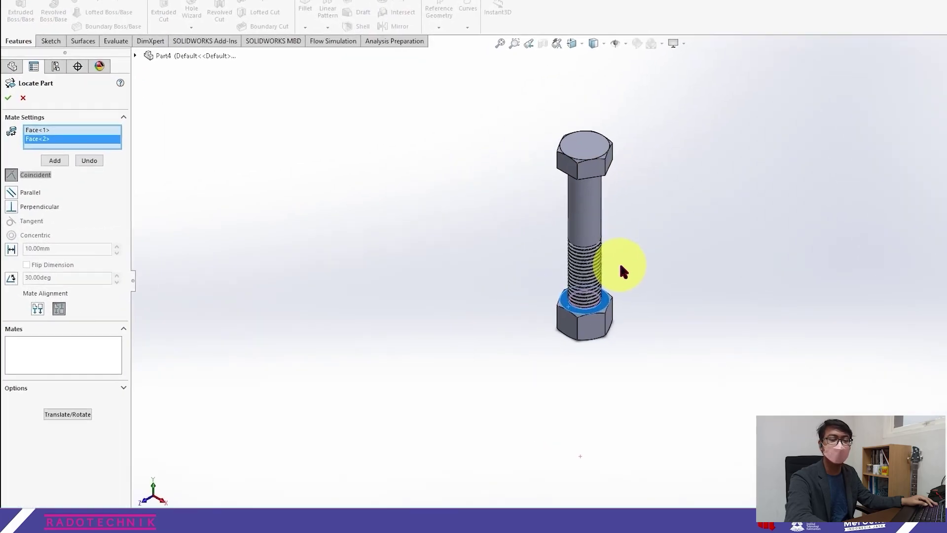
Step: Mate them at a flipped 40 mm distance so the bolt passes through the nut
{"action": "left_click", "coordinate": [15, 246]}
{"action": "left_click", "coordinate": [56, 243]}
{"action": "double_click", "coordinate": [56, 244]}
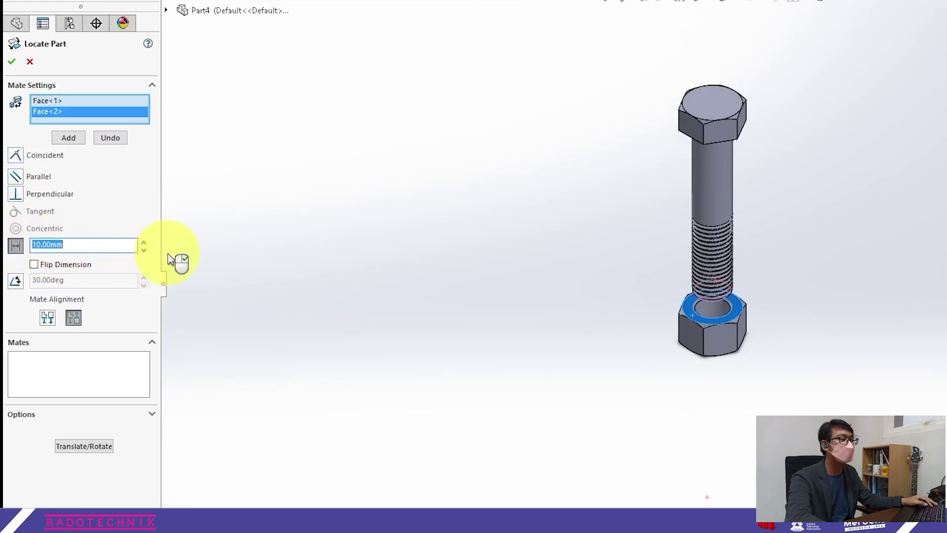
{"action": "type", "text": "40"}
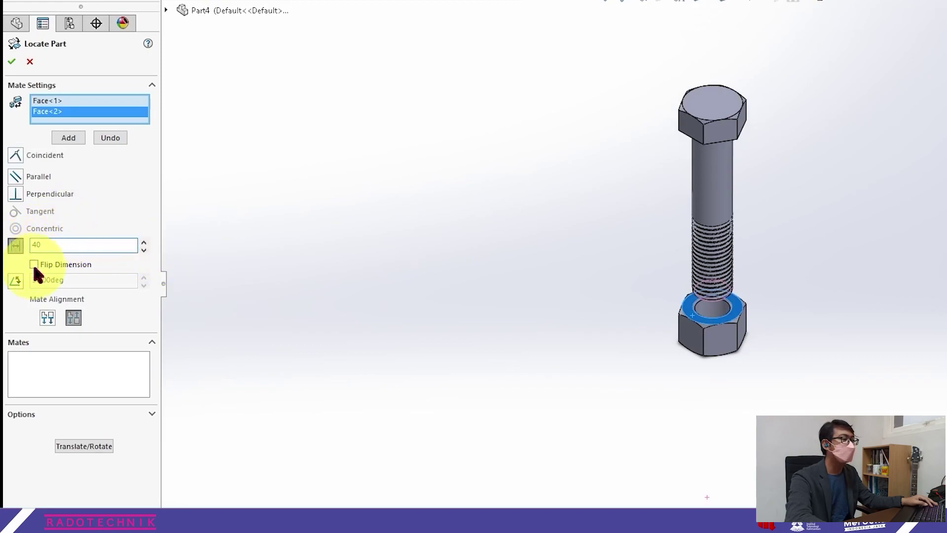
{"action": "left_click", "coordinate": [32, 265]}
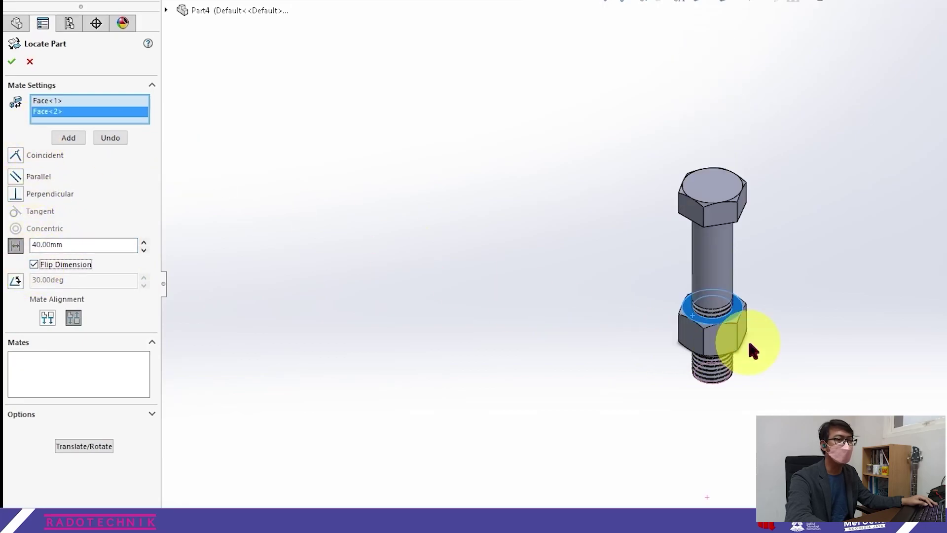
{"action": "left_click", "coordinate": [13, 61]}
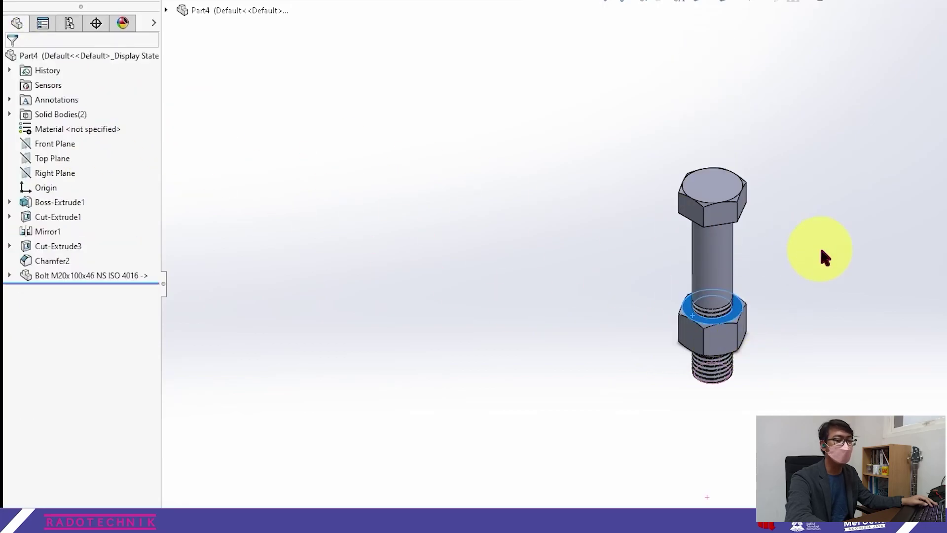
{"action": "mouse_move", "coordinate": [797, 317]}
{"action": "middle_mouse_down"}
{"action": "mouse_move", "coordinate": [794, 241]}
{"action": "mouse_move", "coordinate": [688, 255]}
{"action": "middle_mouse_up"}
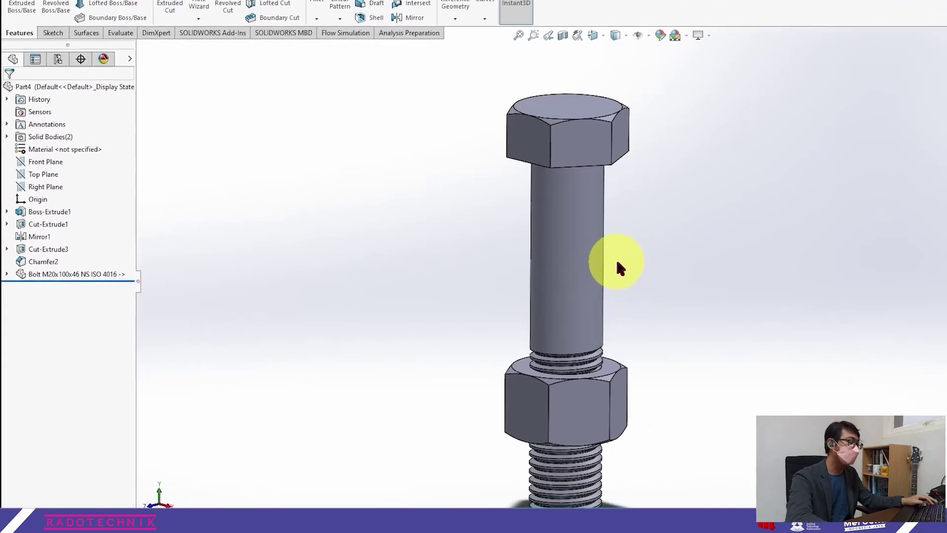
{"action": "scroll", "coordinate": [546, 260], "scroll_direction": "up", "scroll_amount": 3}
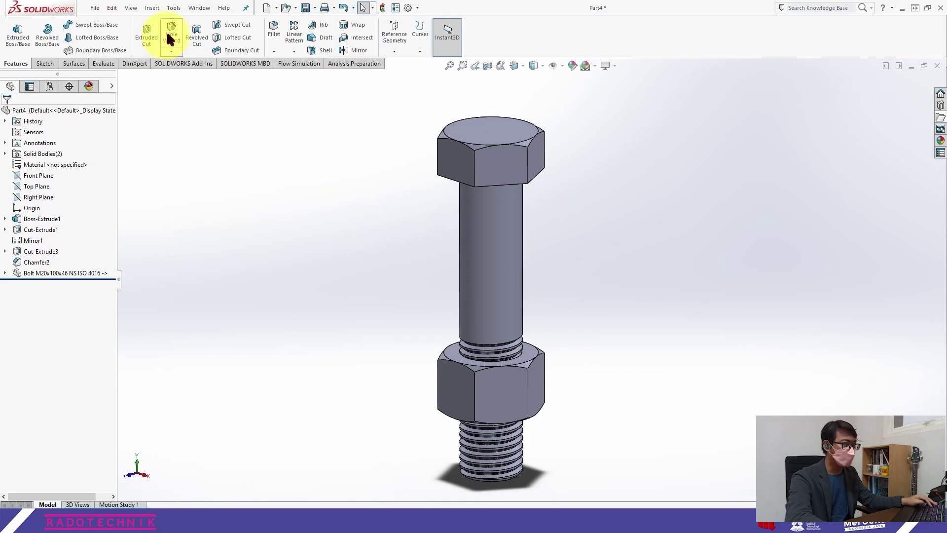
Step: Set up a Subtract Combine with the nut as main body and the bolt to subtract
{"action": "left_click", "coordinate": [149, 9]}
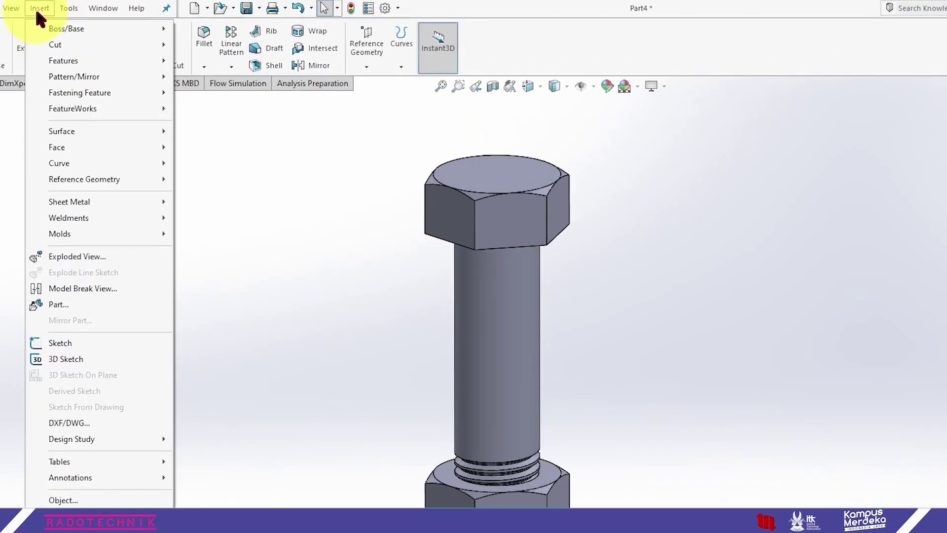
{"action": "mouse_move", "coordinate": [64, 61]}
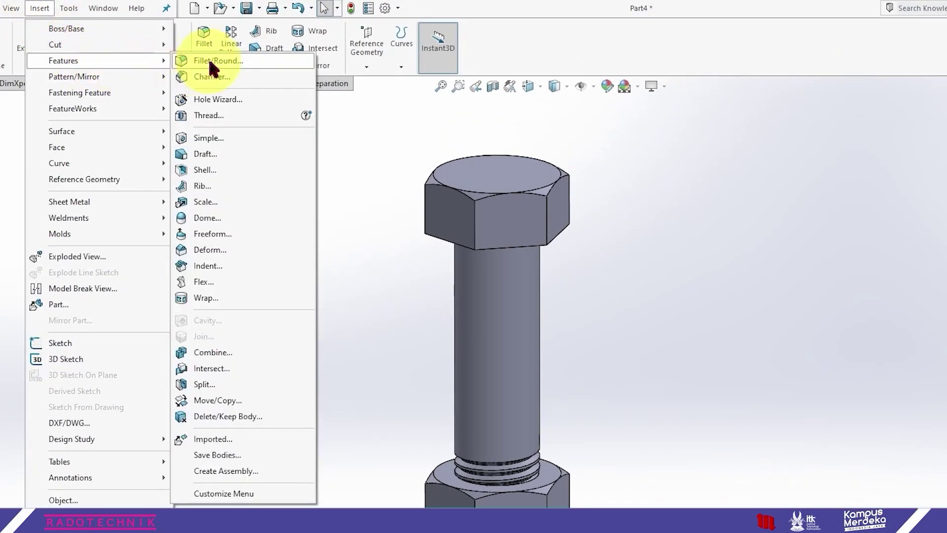
{"action": "left_click", "coordinate": [212, 352]}
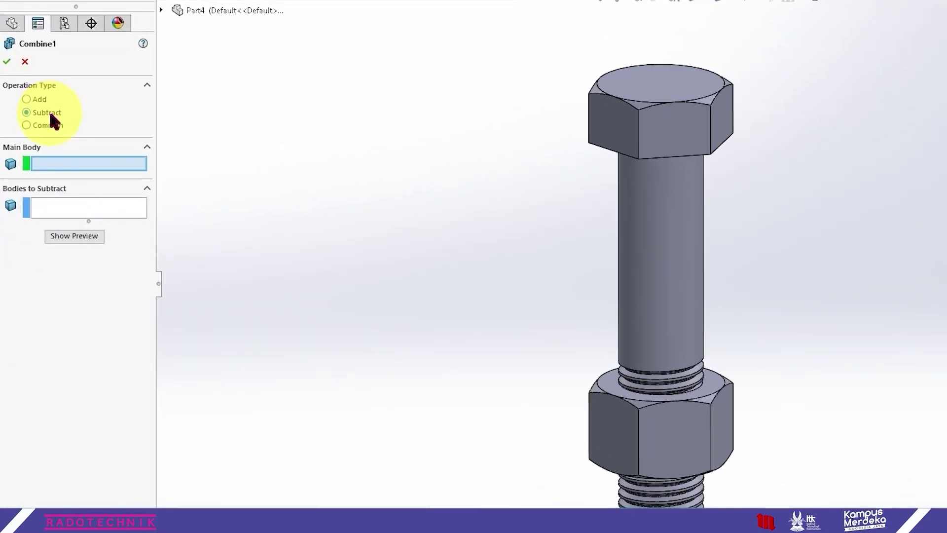
{"action": "left_click", "coordinate": [49, 114]}
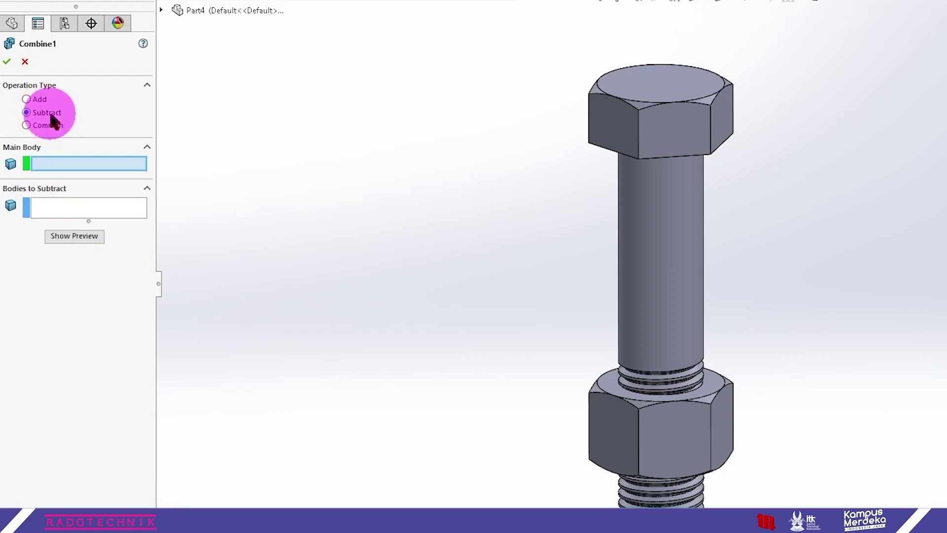
{"action": "left_click", "coordinate": [59, 163]}
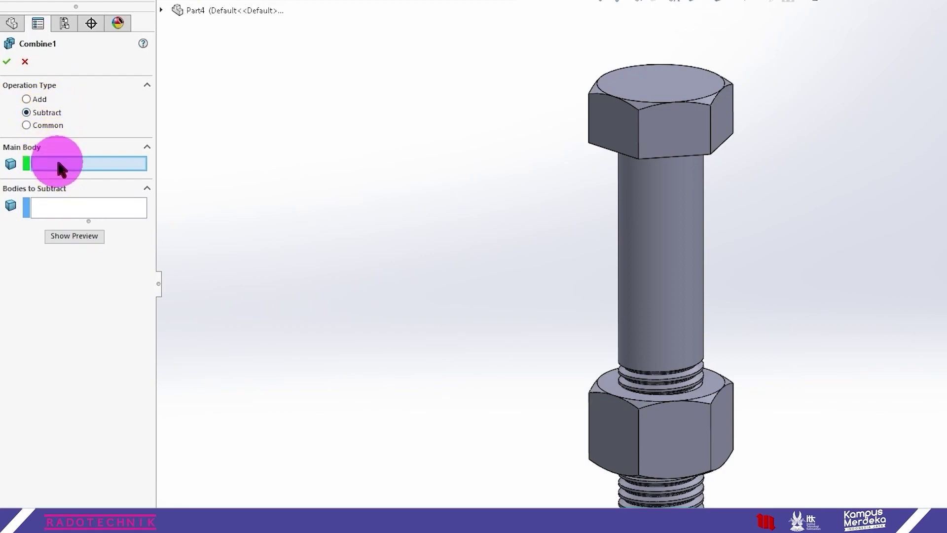
{"action": "left_click", "coordinate": [621, 427]}
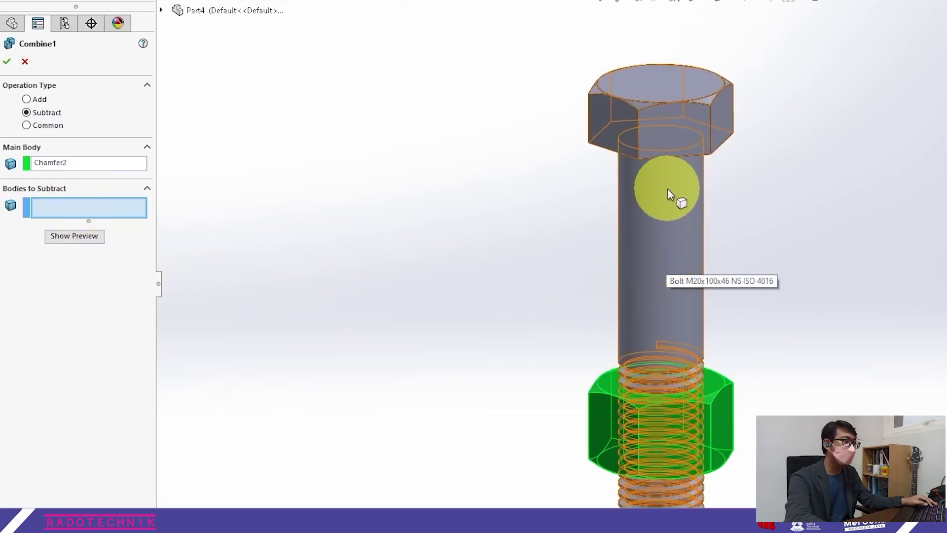
{"action": "left_click", "coordinate": [670, 220]}
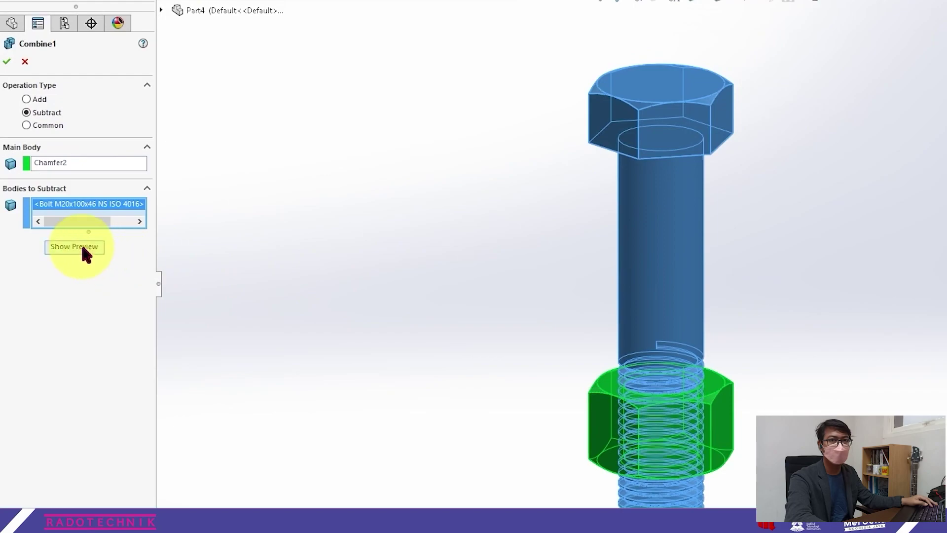
Step: Preview the internal thread left in the nut and confirm Combine1
{"action": "left_click", "coordinate": [70, 247]}
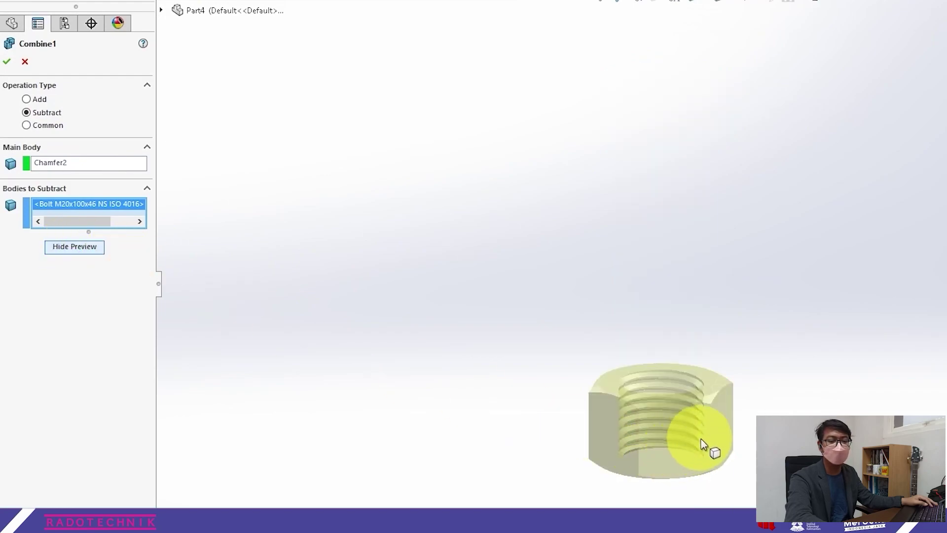
{"action": "scroll", "coordinate": [709, 449], "scroll_direction": "up", "scroll_amount": 3}
{"action": "mouse_move", "coordinate": [677, 403]}
{"action": "middle_mouse_down"}
{"action": "mouse_move", "coordinate": [604, 335]}
{"action": "mouse_move", "coordinate": [602, 349]}
{"action": "mouse_move", "coordinate": [605, 246]}
{"action": "mouse_move", "coordinate": [599, 291]}
{"action": "mouse_move", "coordinate": [567, 306]}
{"action": "middle_mouse_up"}
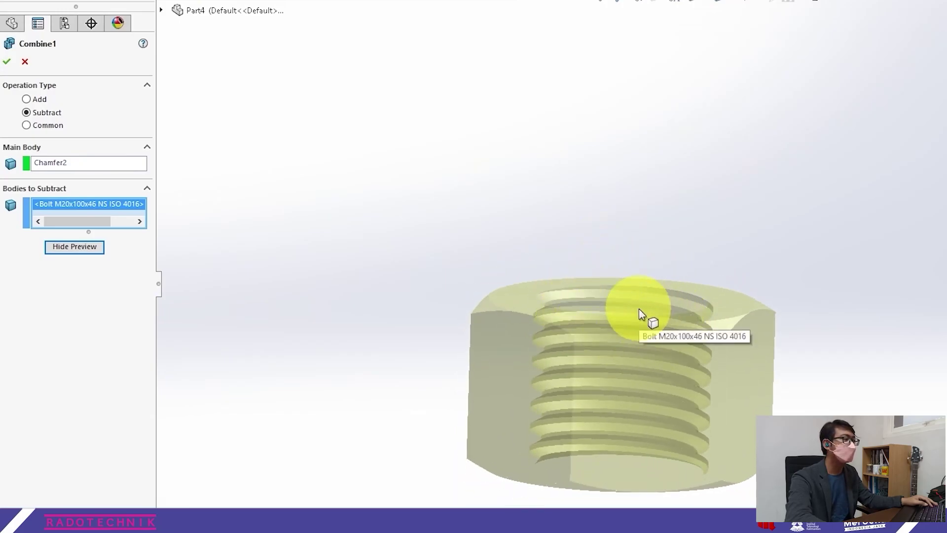
{"action": "middle_click_drag", "start_coordinate": [638, 308], "coordinate": [636, 332]}
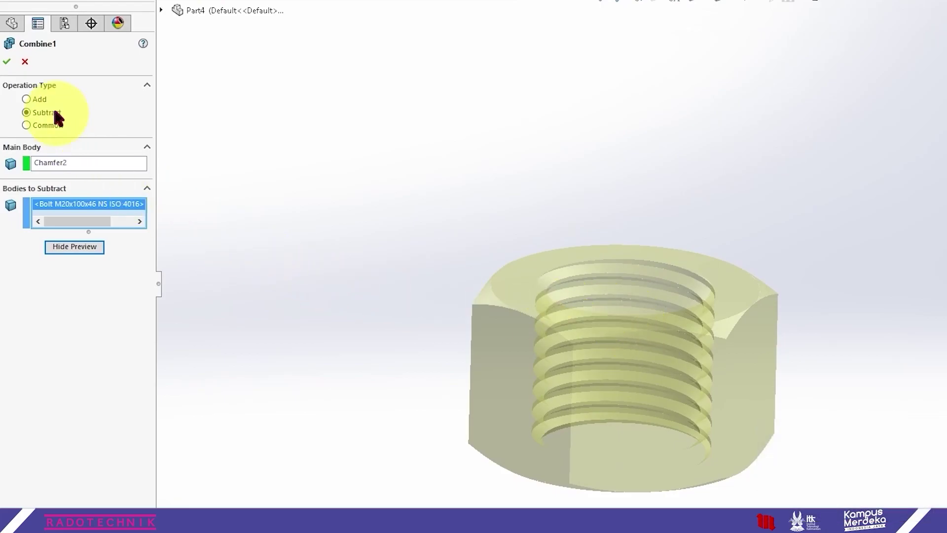
{"action": "left_click", "coordinate": [7, 62]}
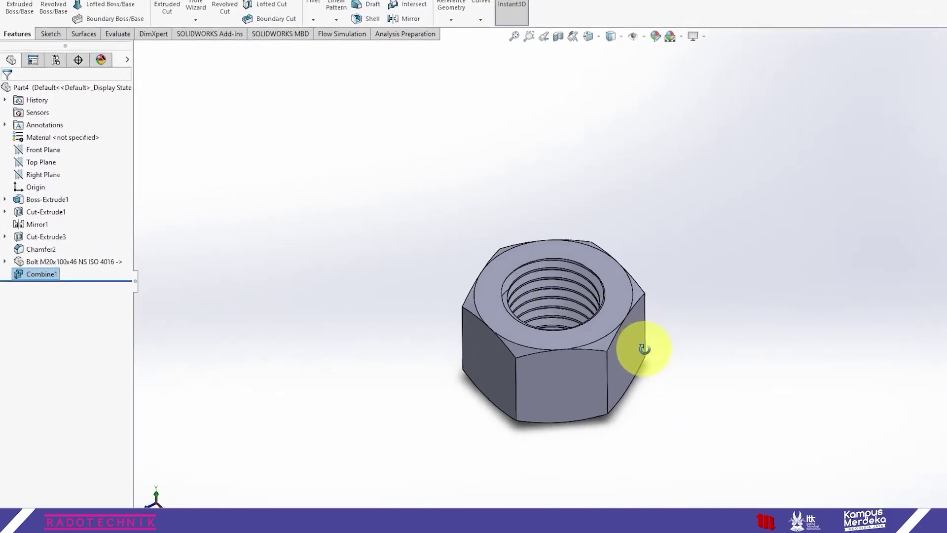
Step: Inspect the finished threaded nut from a lower angle, then return it to the Isometric view
{"action": "mouse_move", "coordinate": [645, 349]}
{"action": "middle_mouse_down"}
{"action": "mouse_move", "coordinate": [554, 356]}
{"action": "mouse_move", "coordinate": [561, 253]}
{"action": "mouse_move", "coordinate": [611, 195]}
{"action": "mouse_move", "coordinate": [539, 318]}
{"action": "mouse_move", "coordinate": [516, 262]}
{"action": "middle_mouse_up"}
{"action": "scroll", "coordinate": [510, 356], "scroll_direction": "down", "scroll_amount": 5}
{"action": "scroll", "coordinate": [496, 266], "scroll_direction": "up", "scroll_amount": 3}
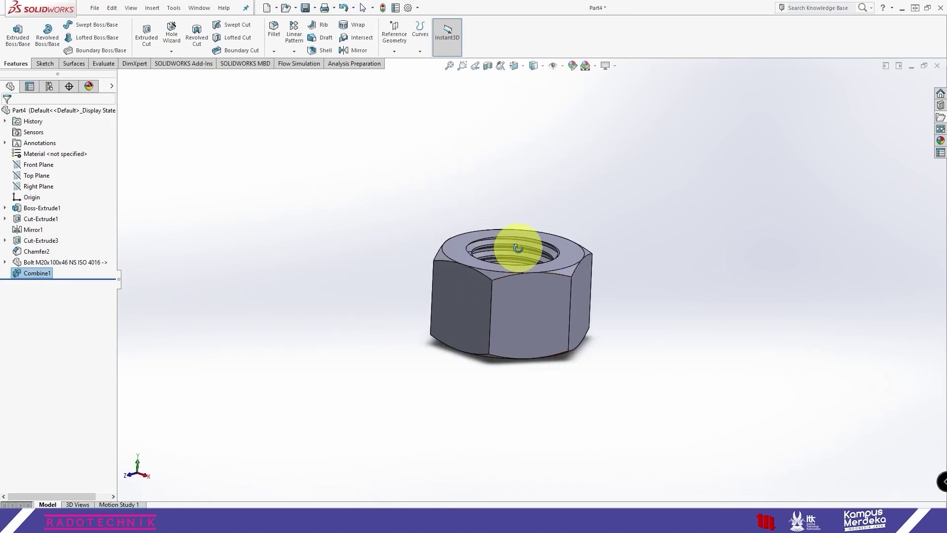
{"action": "key", "text": "space"}
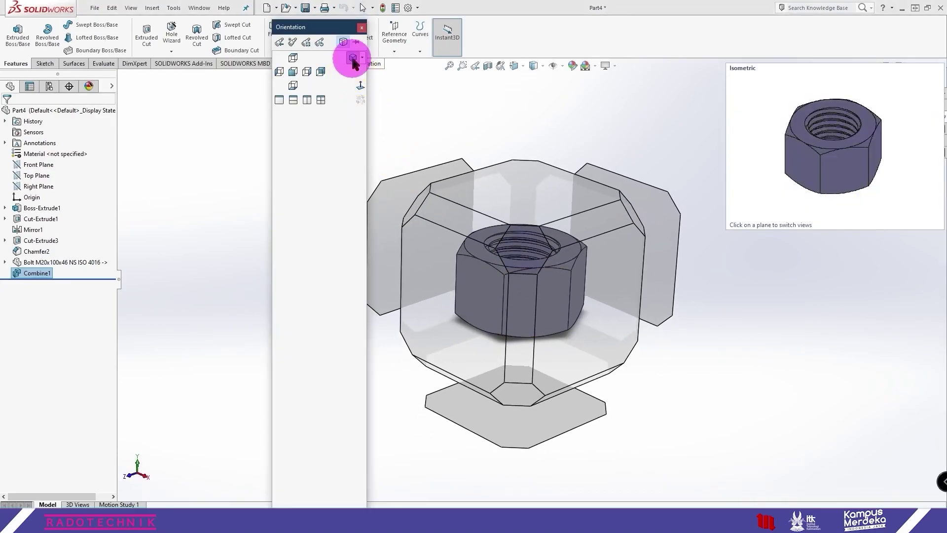
{"action": "left_click", "coordinate": [351, 59]}
{"action": "scroll", "coordinate": [568, 180], "scroll_direction": "up", "scroll_amount": 2}
{"action": "scroll", "coordinate": [543, 160], "scroll_direction": "down", "scroll_amount": 3}
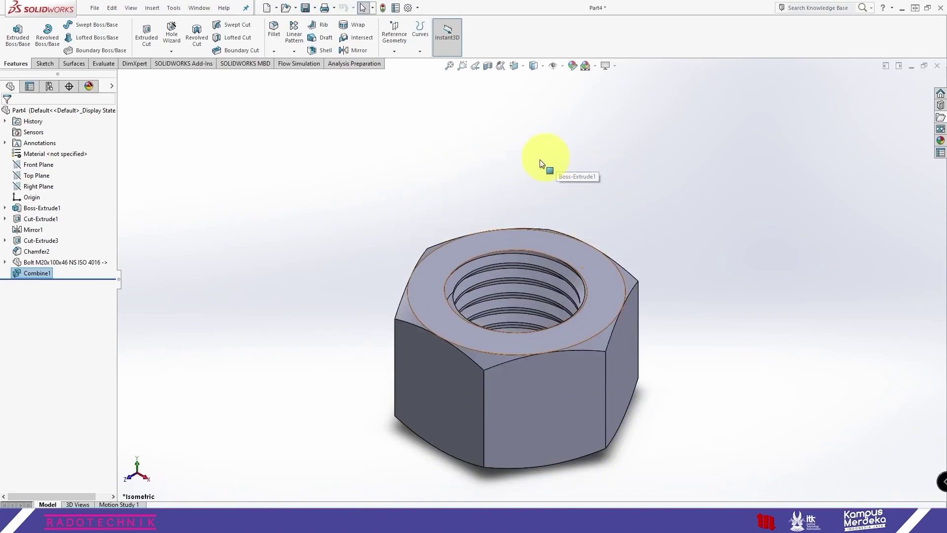
{"action": "left_click", "coordinate": [94, 9]}
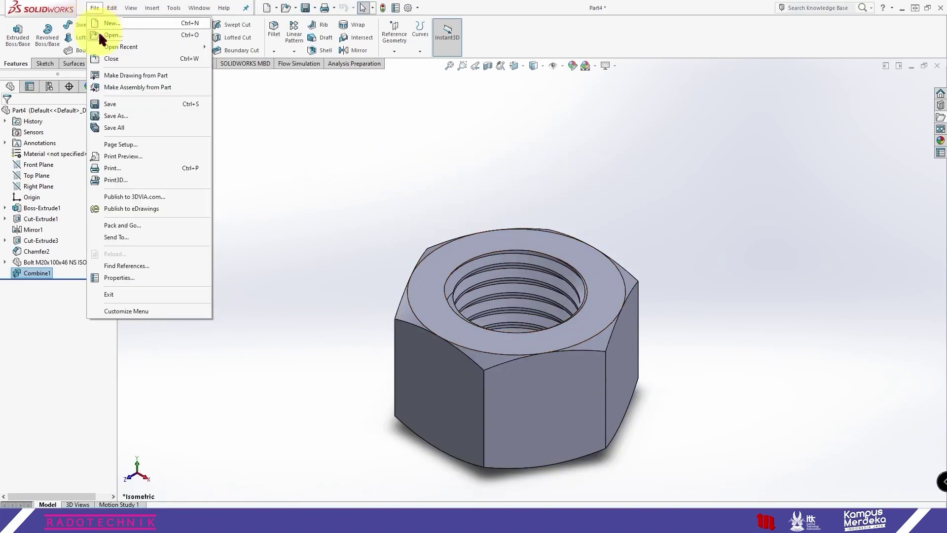
Step: Save the part as a new file named 'Nut403' in the Bolt and Nut folder
{"action": "left_click", "coordinate": [125, 116]}
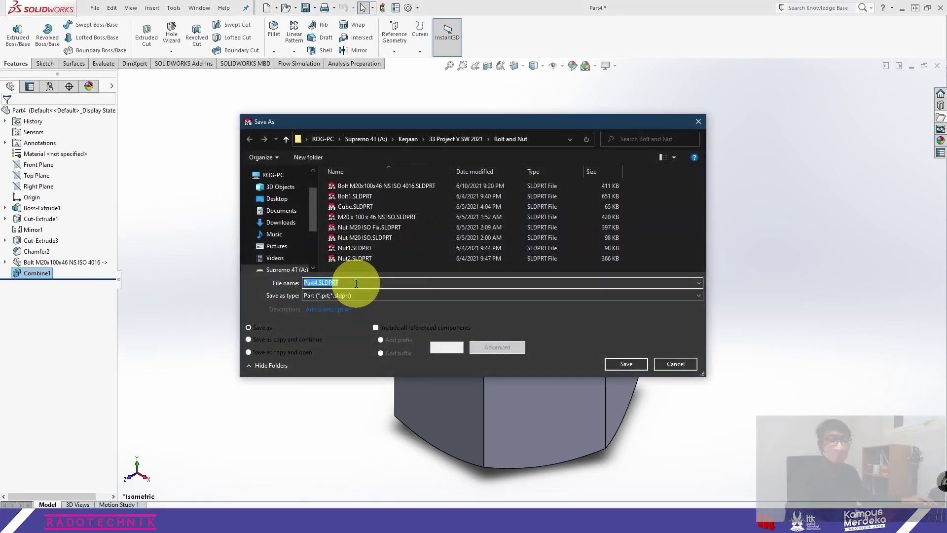
{"action": "type", "text": "N"}
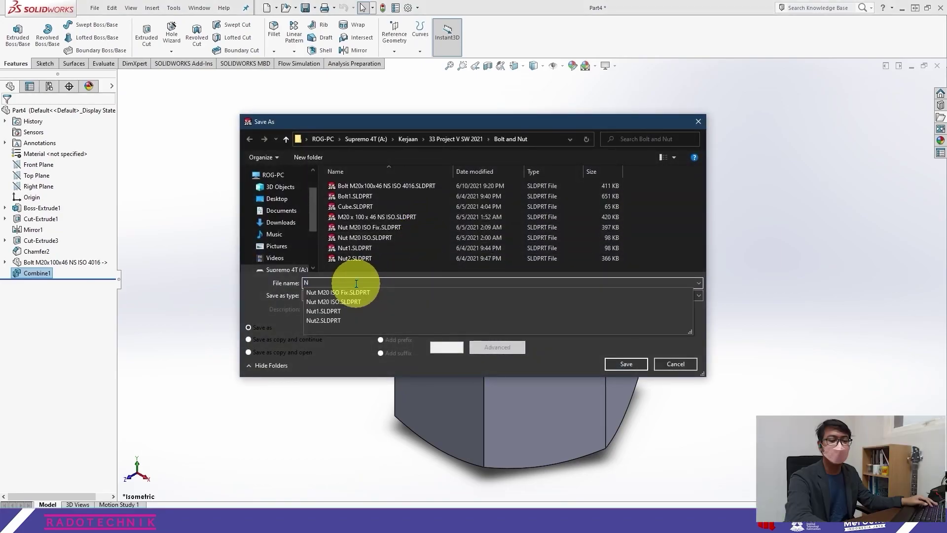
{"action": "type", "text": "ut M20 ISO"}
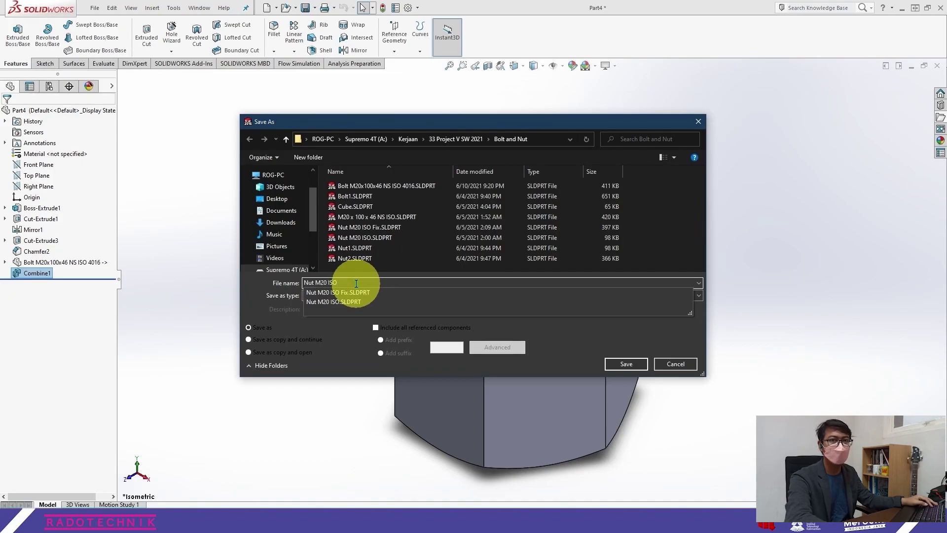
{"action": "type", "text": "4034"}
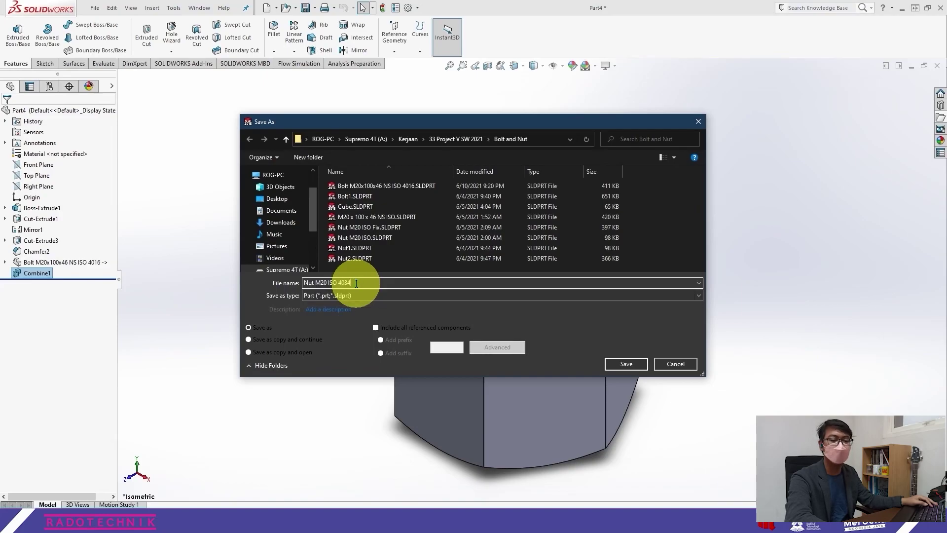
{"action": "key", "text": "Return"}
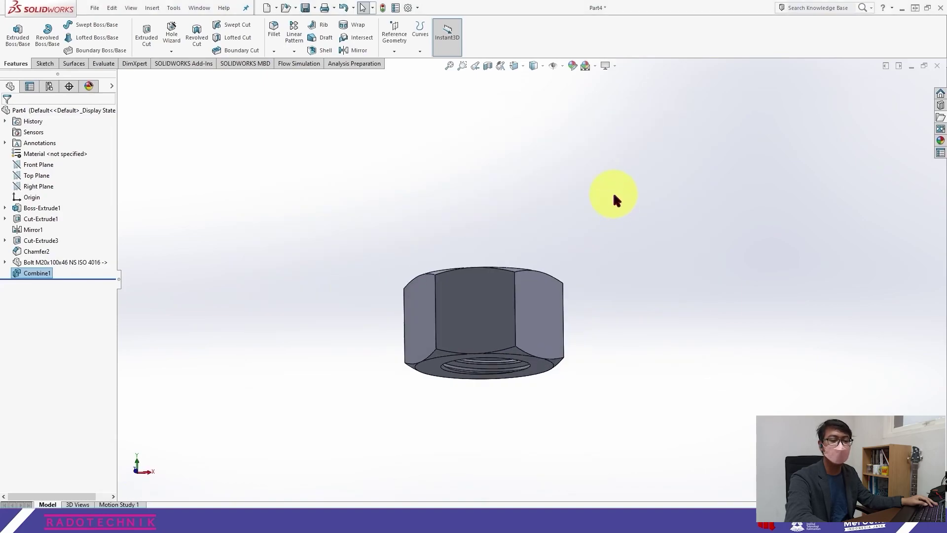
Step: Orbit the nut, then snap it back to the Isometric view
{"action": "mouse_move", "coordinate": [613, 195]}
{"action": "middle_mouse_down"}
{"action": "mouse_move", "coordinate": [507, 349]}
{"action": "mouse_move", "coordinate": [539, 292]}
{"action": "mouse_move", "coordinate": [513, 397]}
{"action": "mouse_move", "coordinate": [515, 273]}
{"action": "mouse_move", "coordinate": [496, 266]}
{"action": "mouse_move", "coordinate": [515, 255]}
{"action": "middle_mouse_up"}
{"action": "key", "text": "space"}
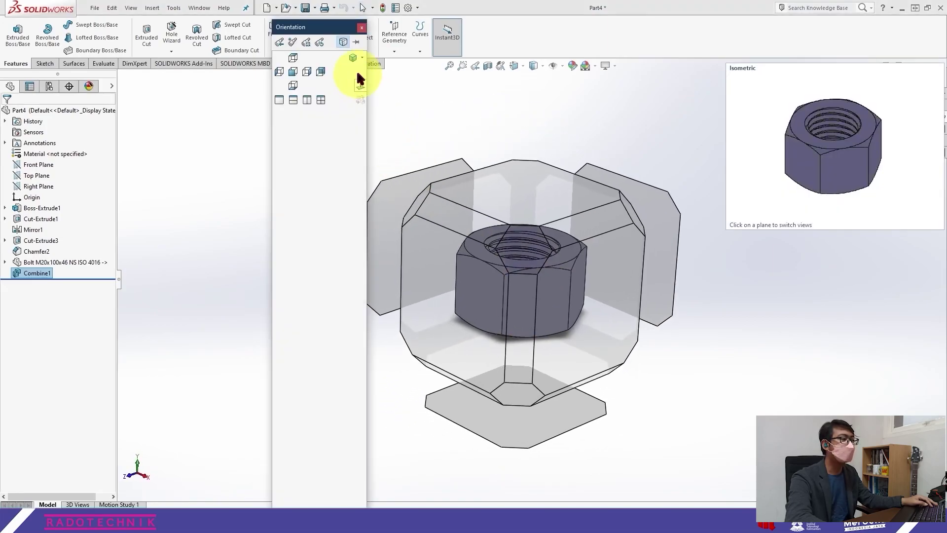
{"action": "left_click", "coordinate": [351, 58]}
{"action": "scroll", "coordinate": [609, 199], "scroll_direction": "down", "scroll_amount": 3}
{"action": "scroll", "coordinate": [523, 183], "scroll_direction": "down", "scroll_amount": 2}
{"action": "scroll", "coordinate": [617, 181], "scroll_direction": "up", "scroll_amount": 5}
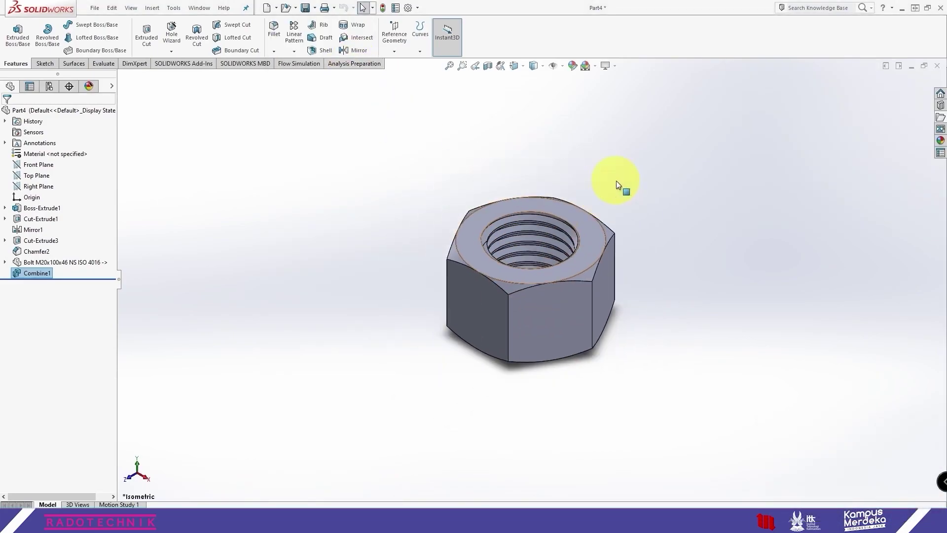
{"action": "scroll", "coordinate": [444, 173], "scroll_direction": "down", "scroll_amount": 5}
Step: Start Save As again and enter the new file name 'Nut M'
{"action": "left_click", "coordinate": [93, 8]}
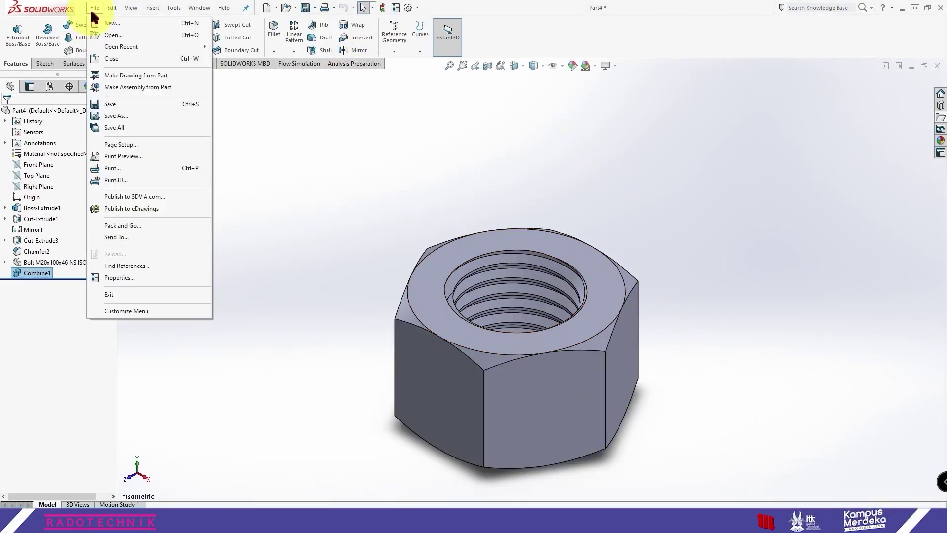
{"action": "left_click", "coordinate": [123, 115]}
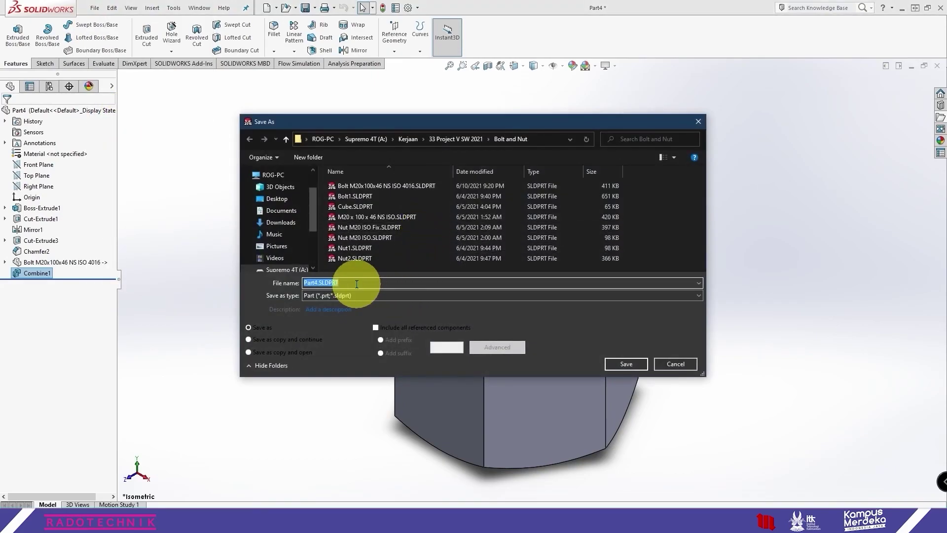
{"action": "type", "text": "N"}
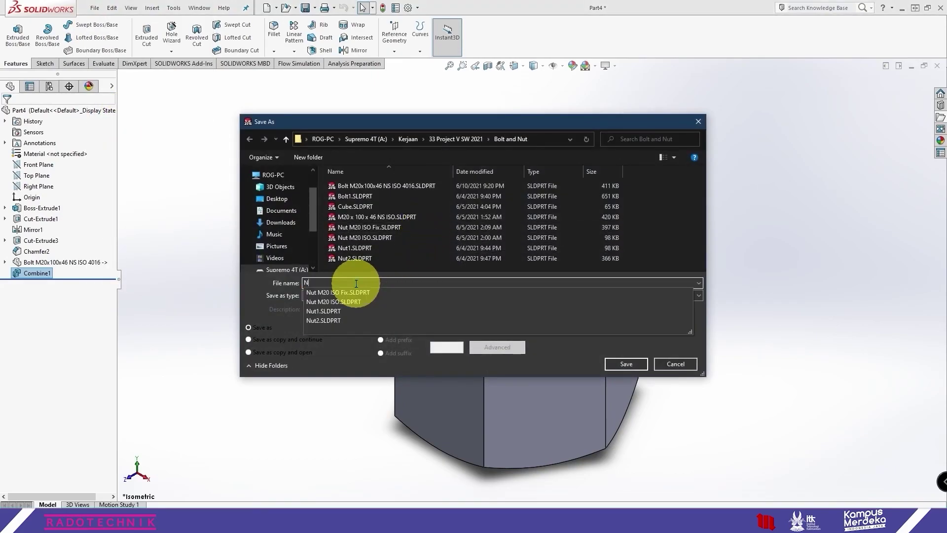